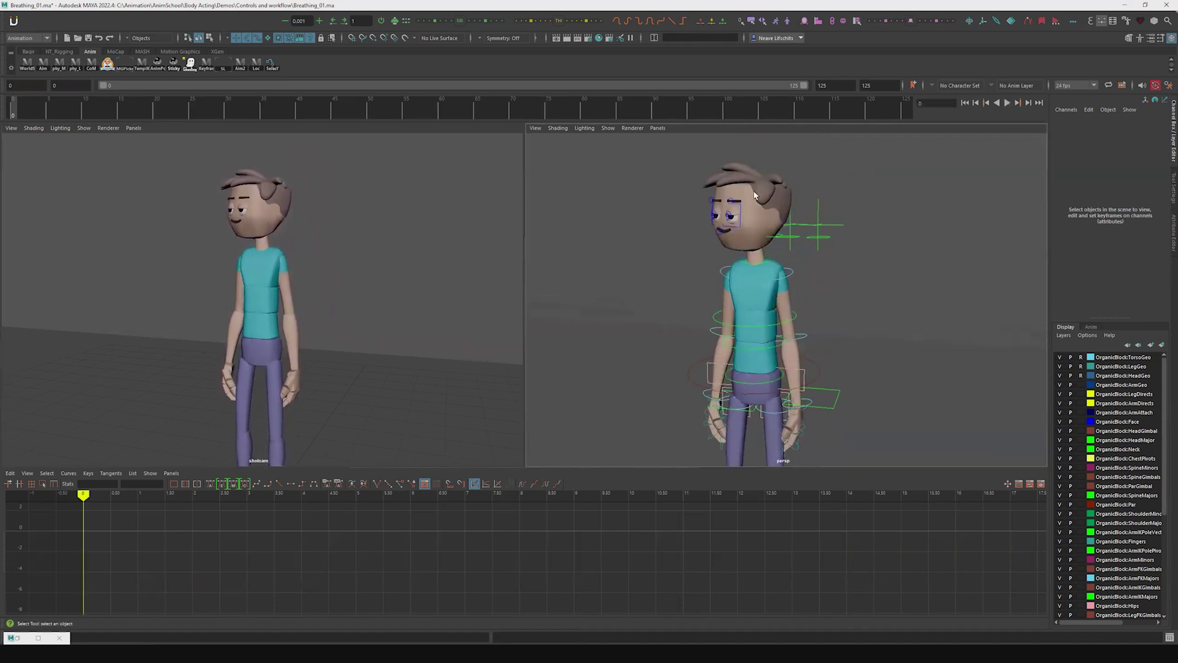
Strip the rig's animation down to its frame 0 keys and check the upper arm control with a playback
left_click(759, 254)
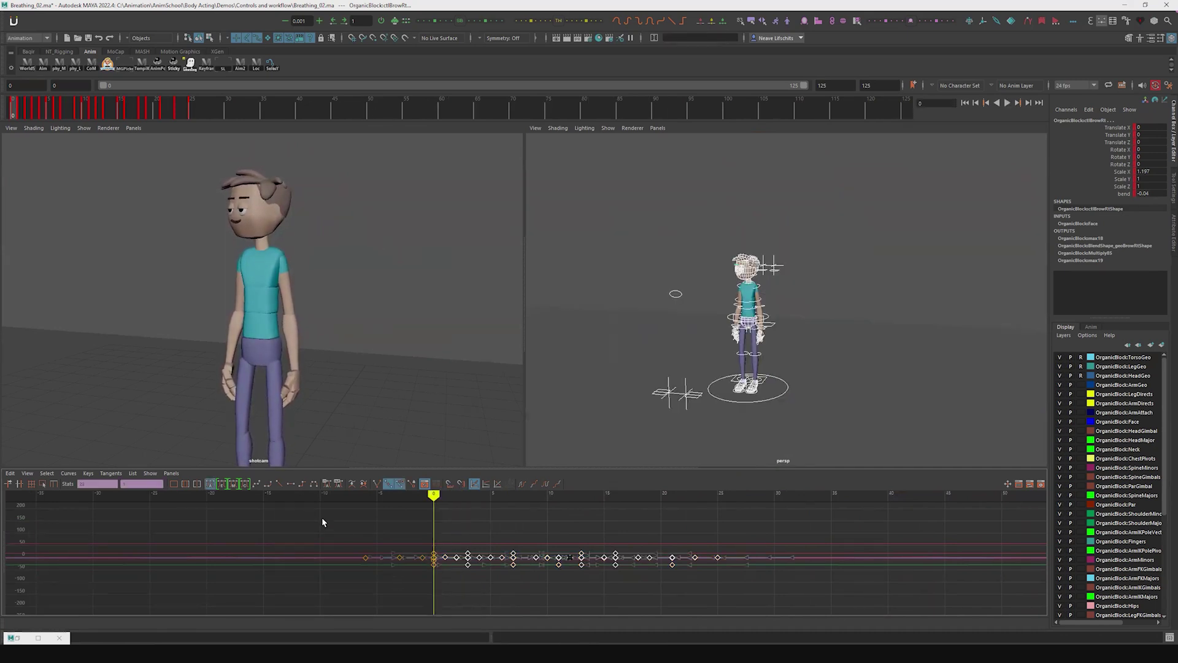
left_click_drag(322, 517, 437, 584)
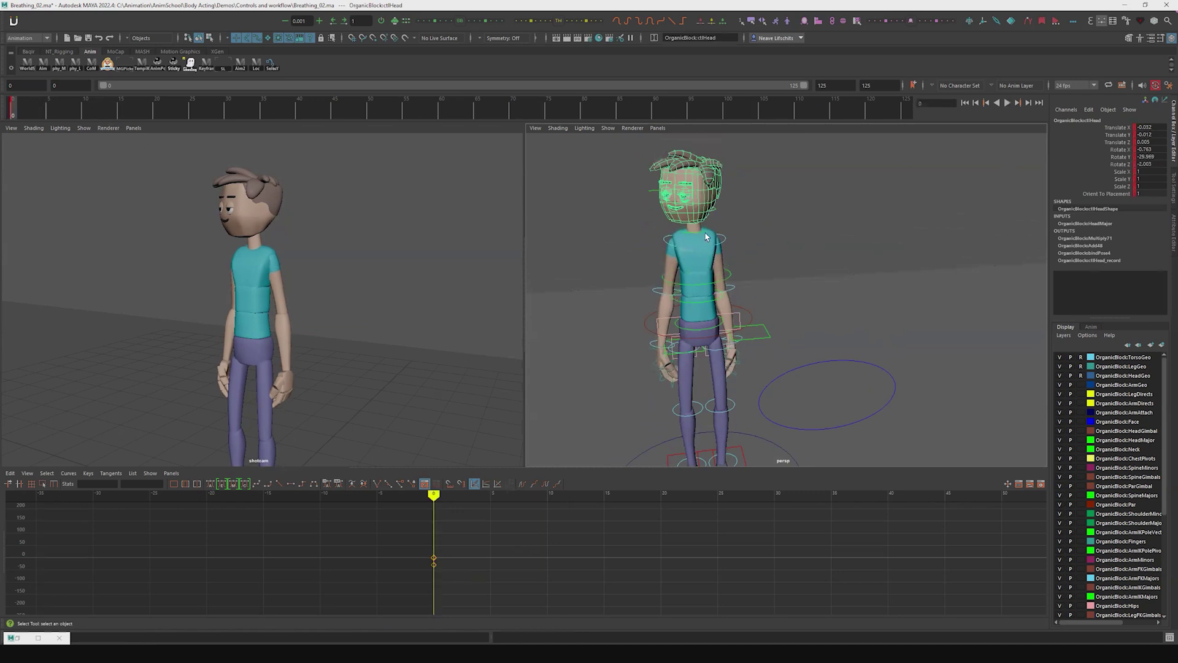
left_click(662, 253)
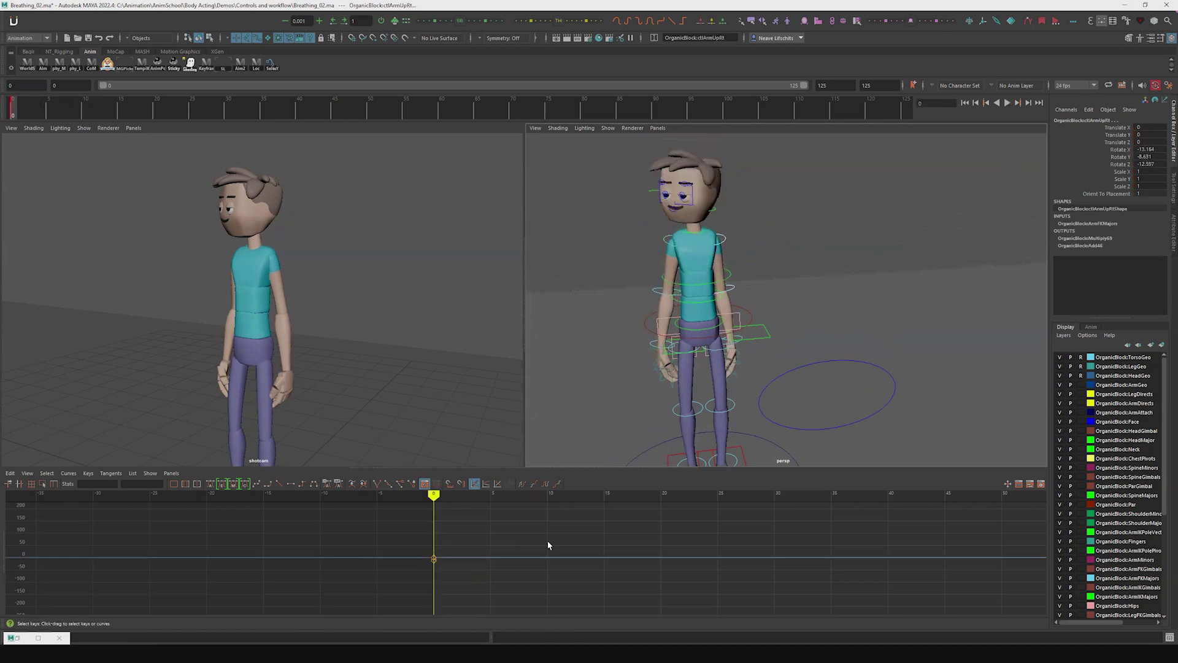
key("f")
key("alt+v")
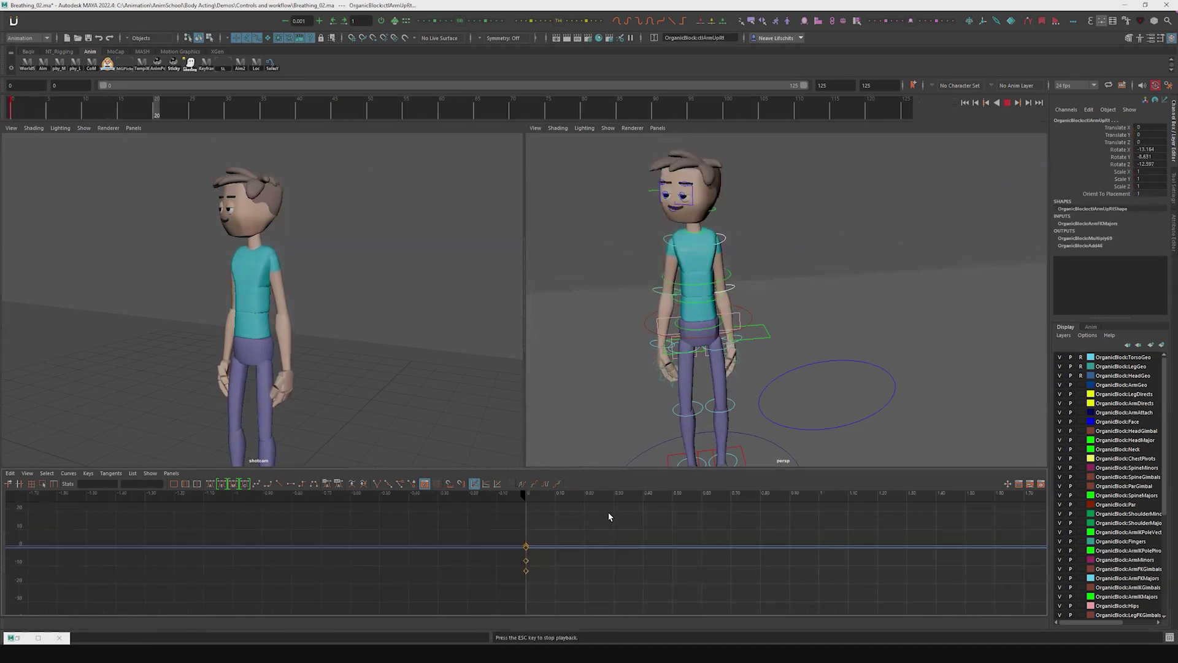
key("Escape")
left_click(723, 284)
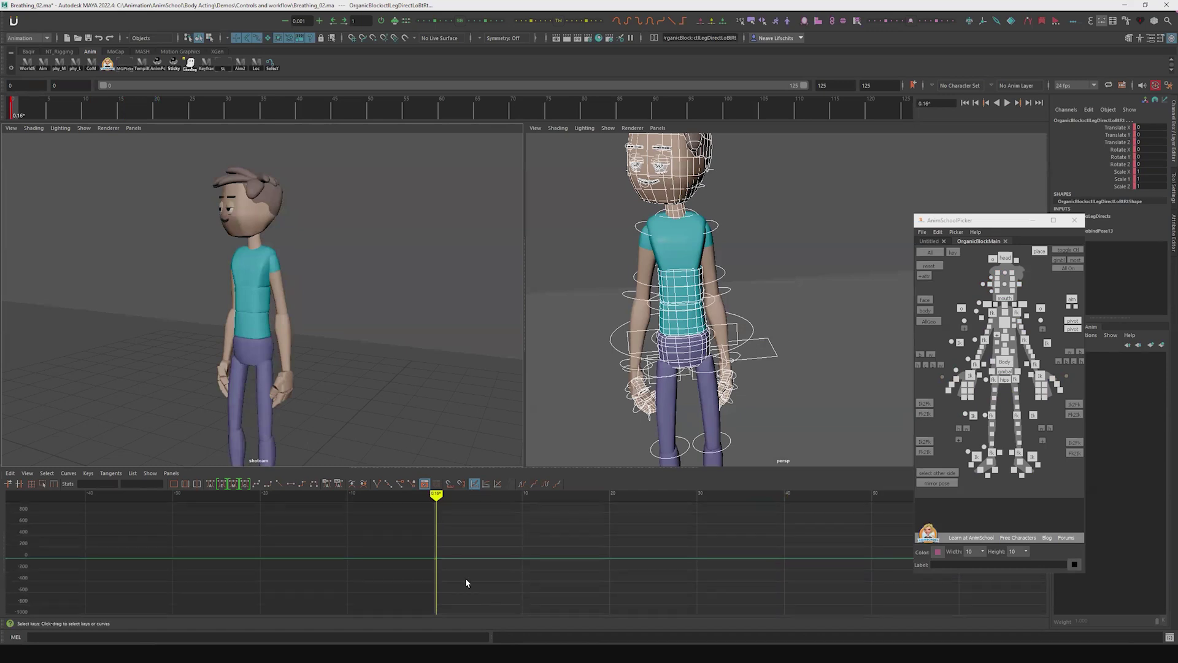
Try keying all of the character's rig controls at frame 6
key("f")
key("alt+period")
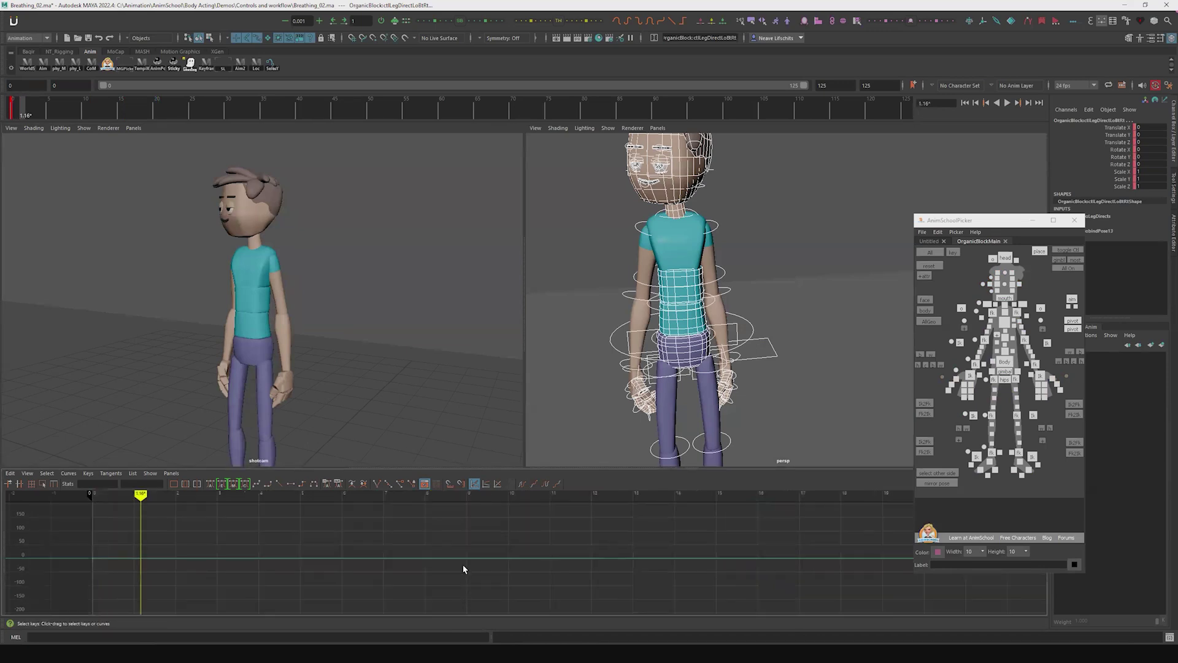
key("alt+comma")
key("comma")
left_click(55, 107)
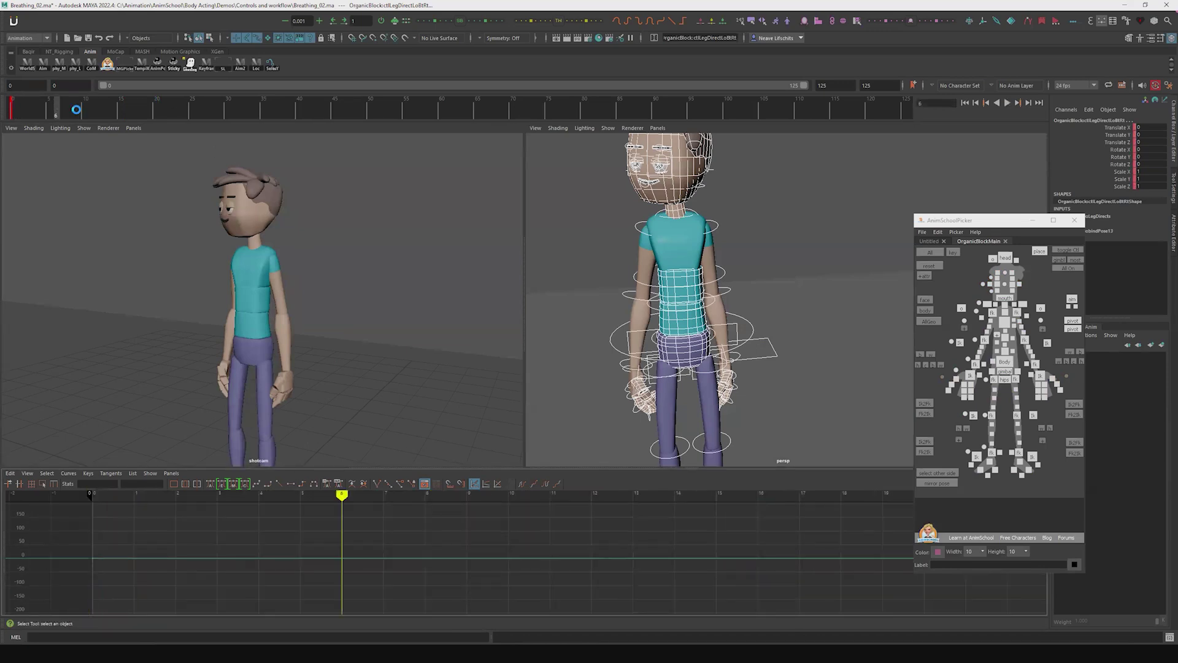
key("s")
Try bending the chest control forward and raising it, undoing each test pose
mouse_move(636, 261)
left_mouse_down()
mouse_move(646, 247)
mouse_move(653, 269)
left_mouse_up()
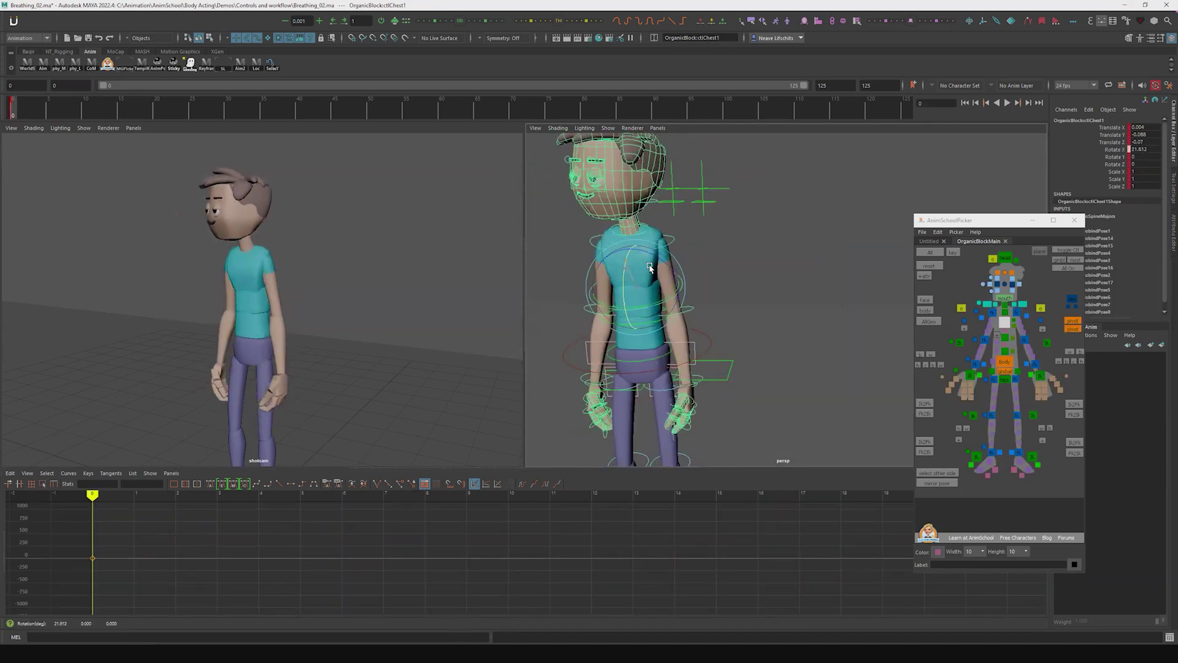
key("ctrl+z")
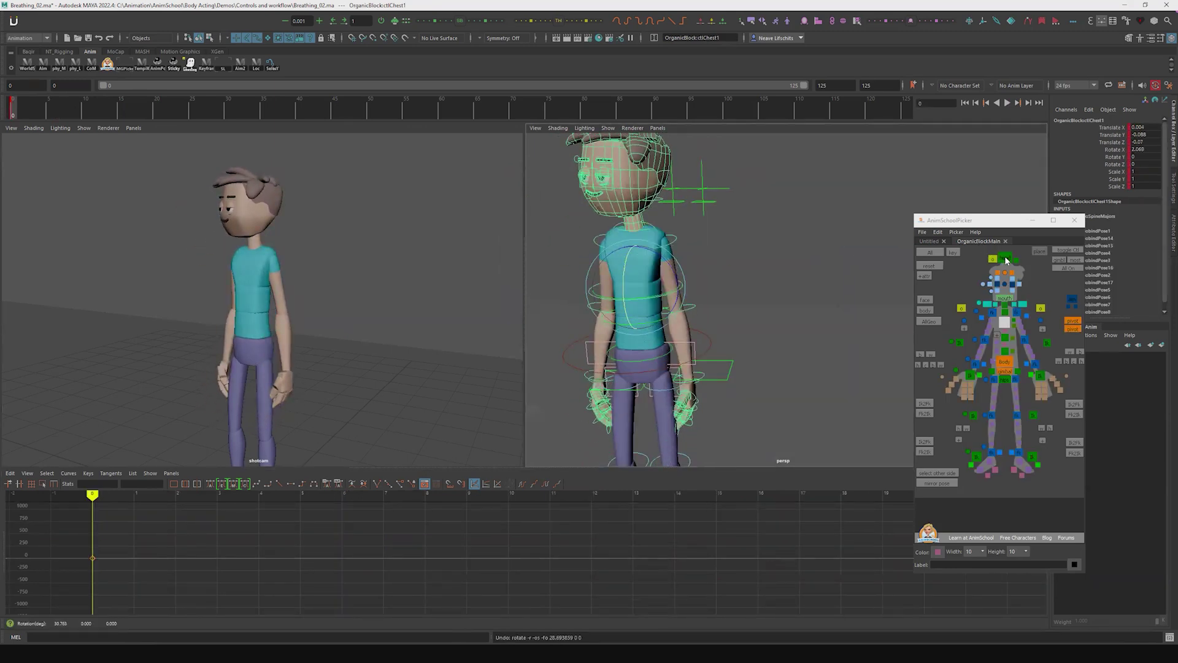
left_click(1005, 260)
left_click(679, 302)
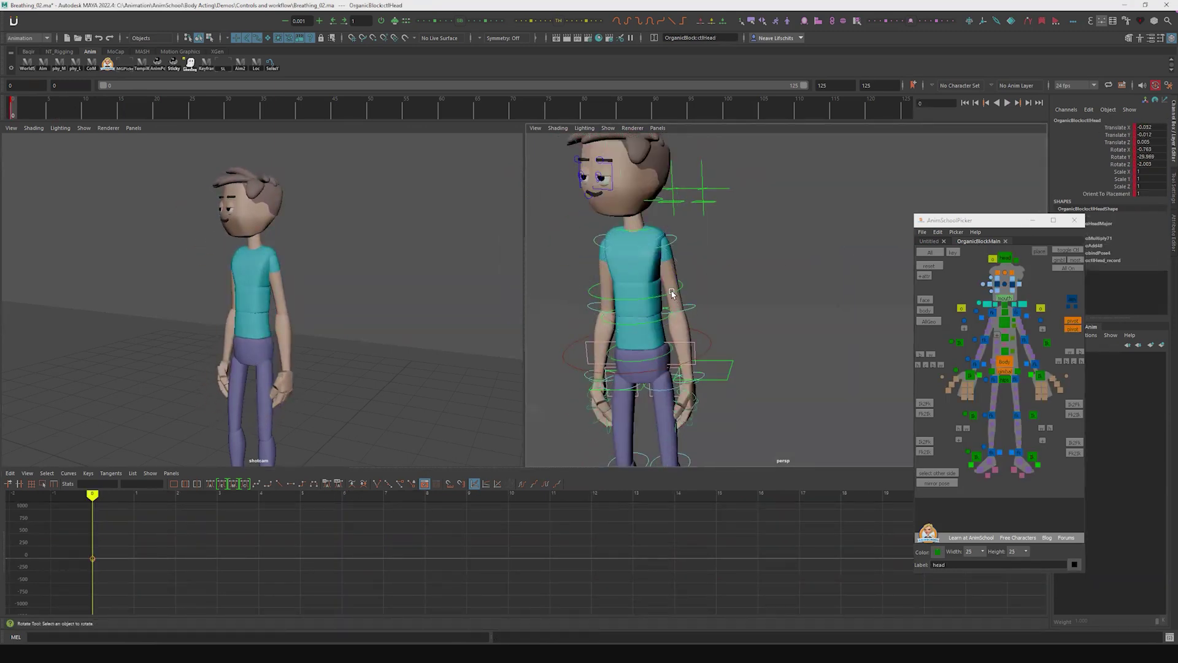
left_click(667, 294)
left_click_drag(649, 270, 650, 306)
key("ctrl+z")
key("w")
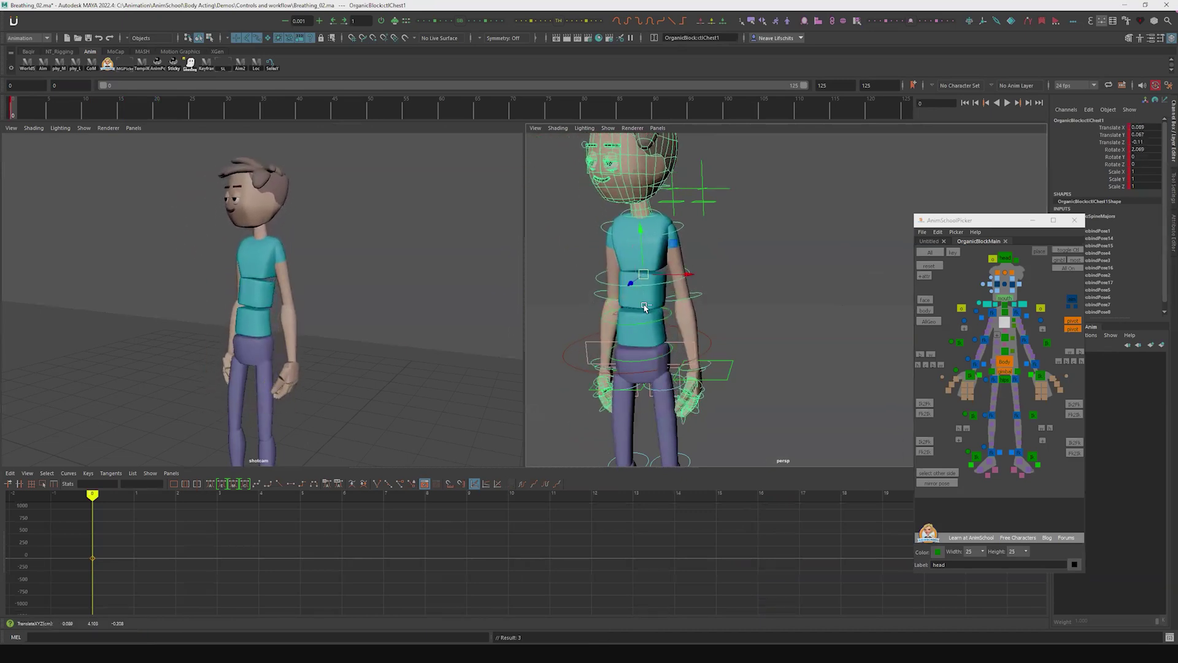
key("ctrl+z")
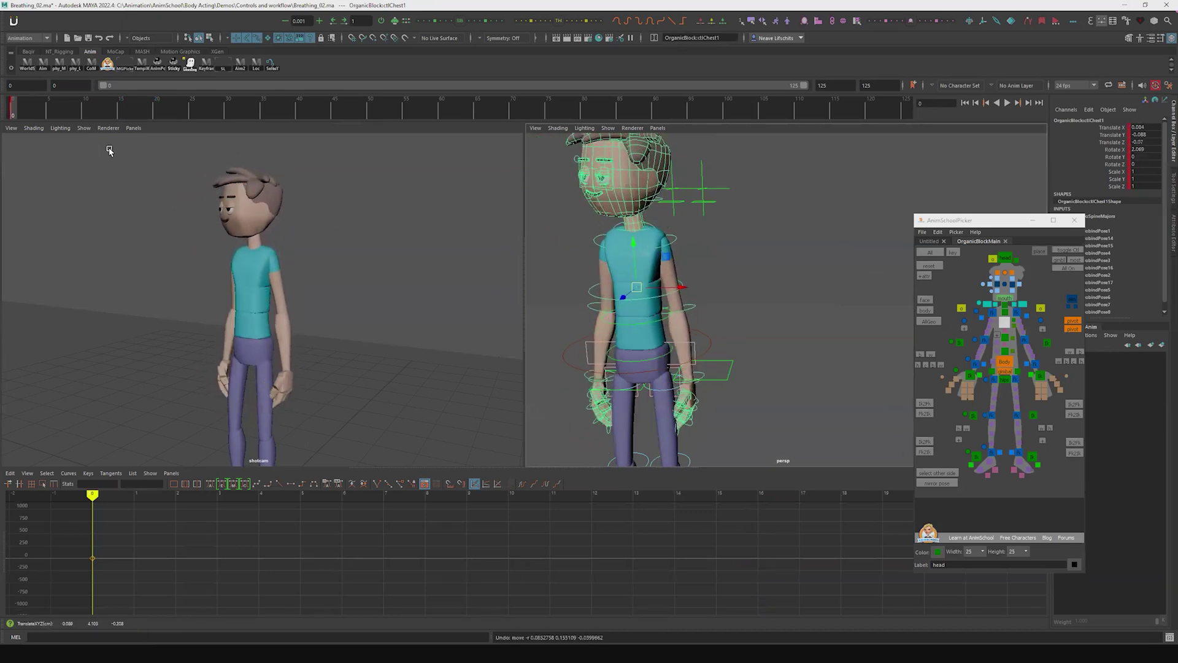
Enlarge the Graph Editor and key the chest control's starting pose at frames 12 and 25
left_click_drag(457, 470, 460, 431)
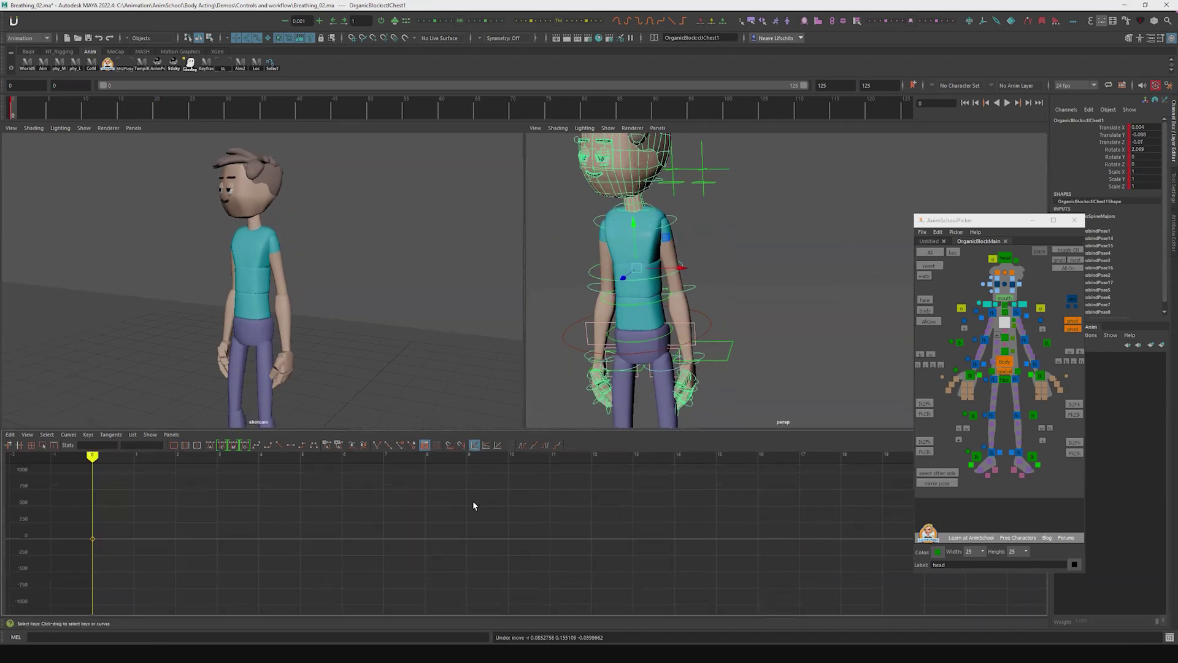
left_click_drag(43, 114, 145, 116)
key("comma")
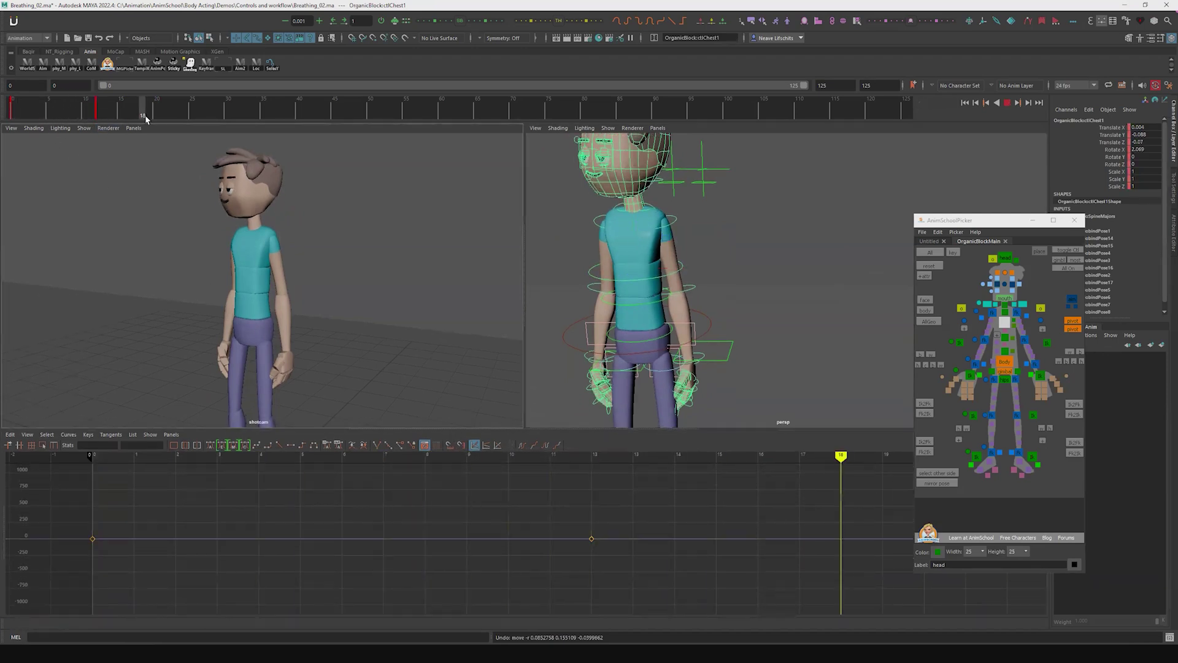
key("w")
key("alt+v")
key("alt+shift+v")
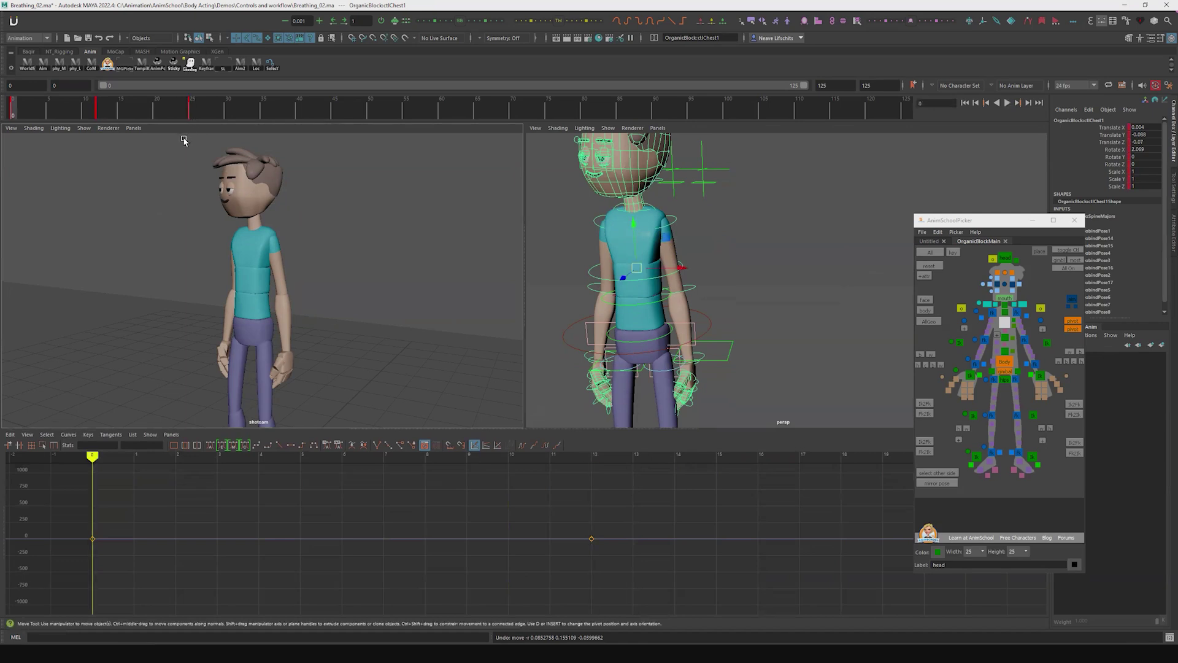
Move the chest control's last key to frame 24, keeping the middle key at frame 12
key("period")
key("alt+period")
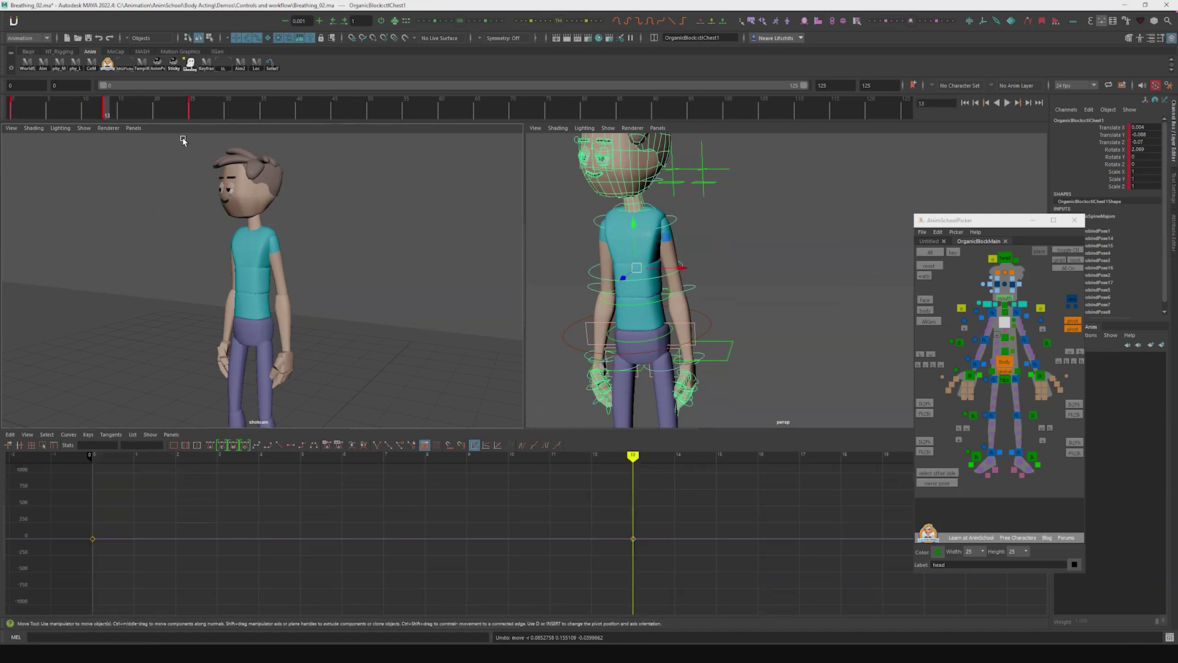
key("alt+comma")
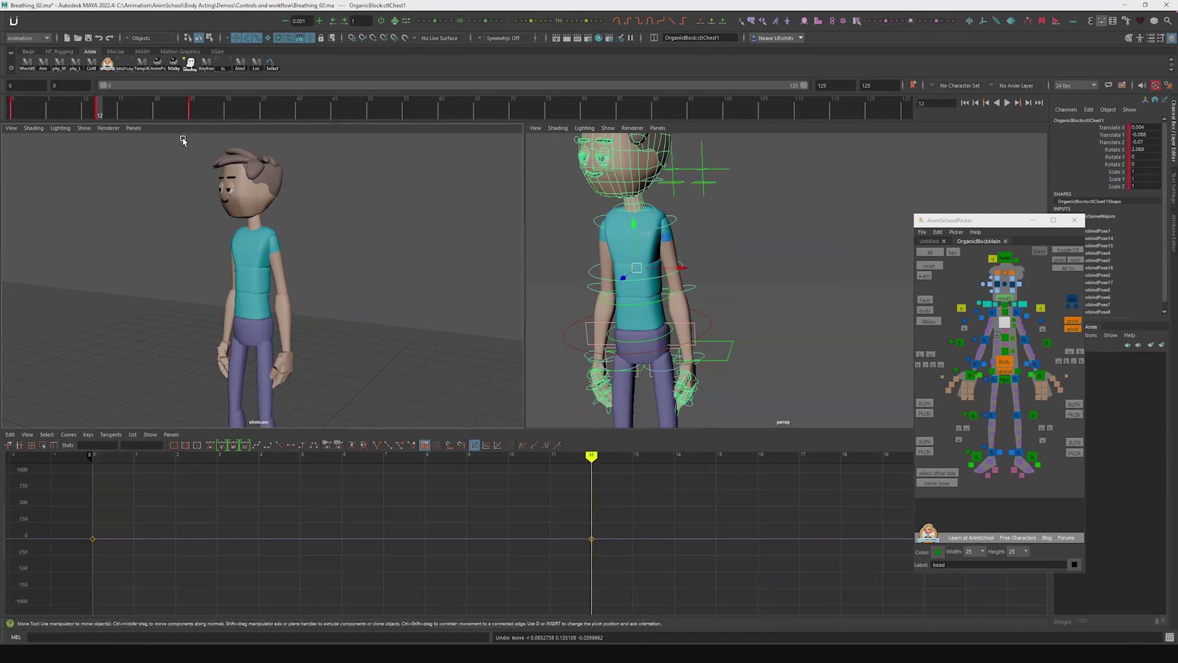
key("period")
key("comma")
key("comma")
key("period")
Tilt the chest back to Rotate X about -6.7 at frame 12, and forward to Rotate X 7.259, Translate Y -0.105 at frame 0
mouse_move(636, 250)
left_mouse_down()
mouse_move(582, 250)
mouse_move(634, 243)
left_mouse_up()
key("ctrl+z")
key("e")
key("comma")
key("period")
key("comma")
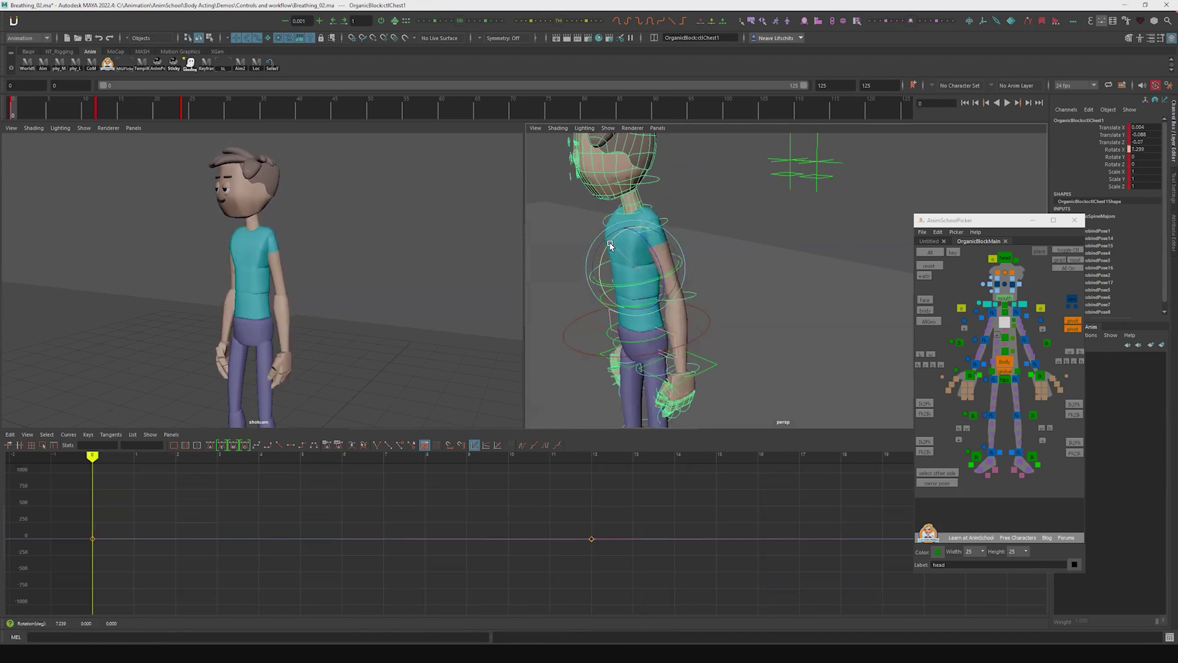
key("w")
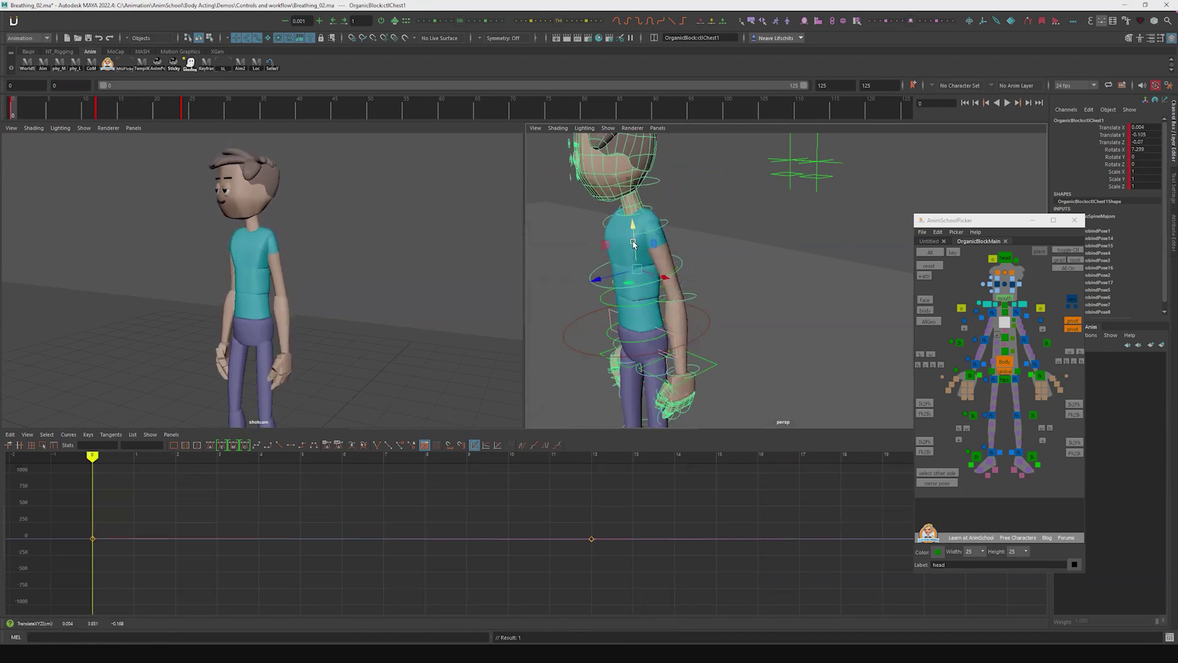
Compare the chest's breathing poses by flipping repeatedly between the keys at frames 0 and 12
key("period")
key("comma")
key("period")
key("comma")
key("period")
key("comma")
key("period")
key("comma")
key("period")
key("comma")
key("period")
key("comma")
key("period")
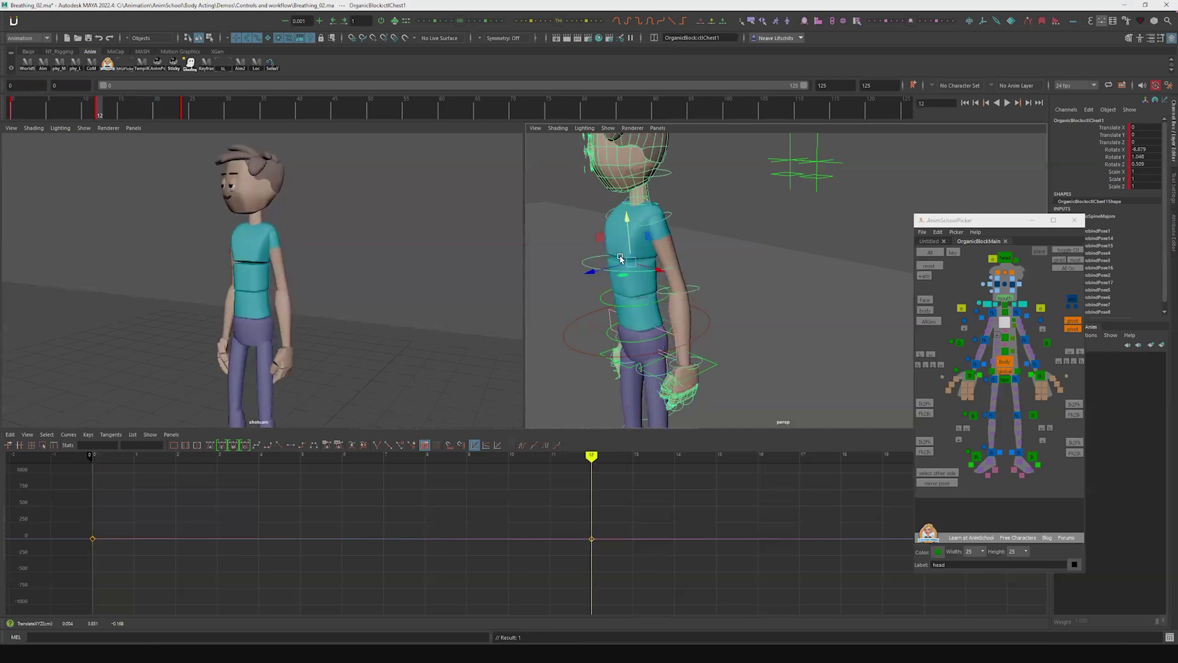
key("comma")
key("period")
key("comma")
key("period")
key("comma")
key("period")
key("comma")
key("period")
key("comma")
key("period")
key("comma")
key("period")
Copy the chest control's frame 0 pose onto its frame 24 key and play the breathing motion
key("period")
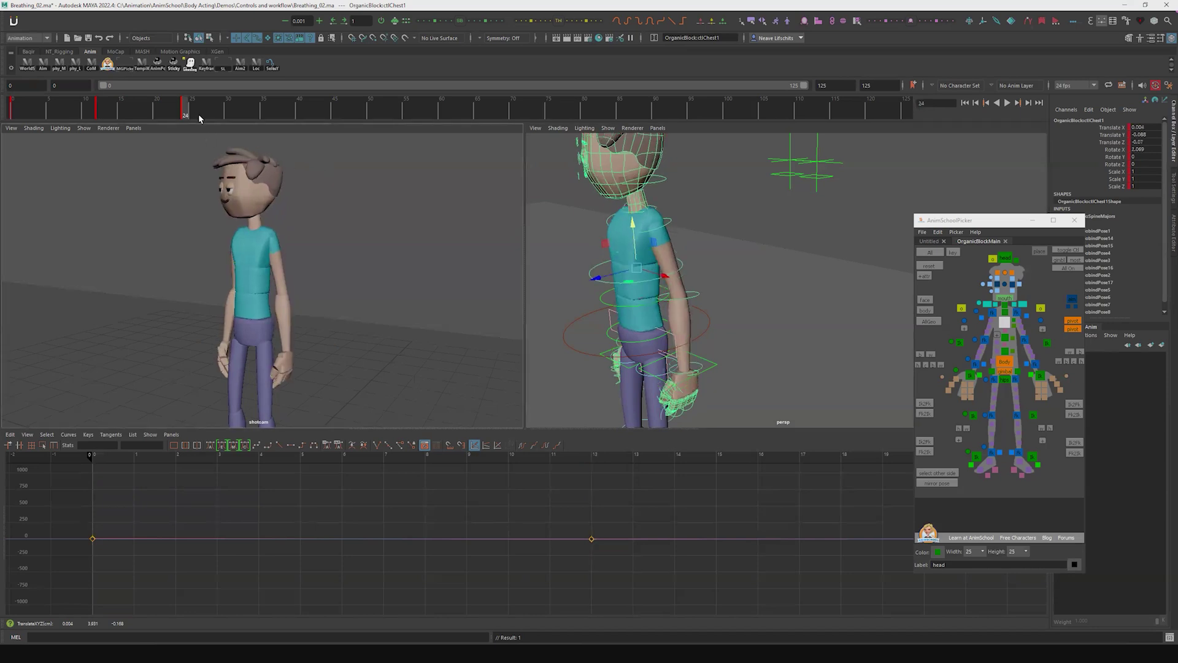
key("period")
middle_click(186, 113)
key("alt+v")
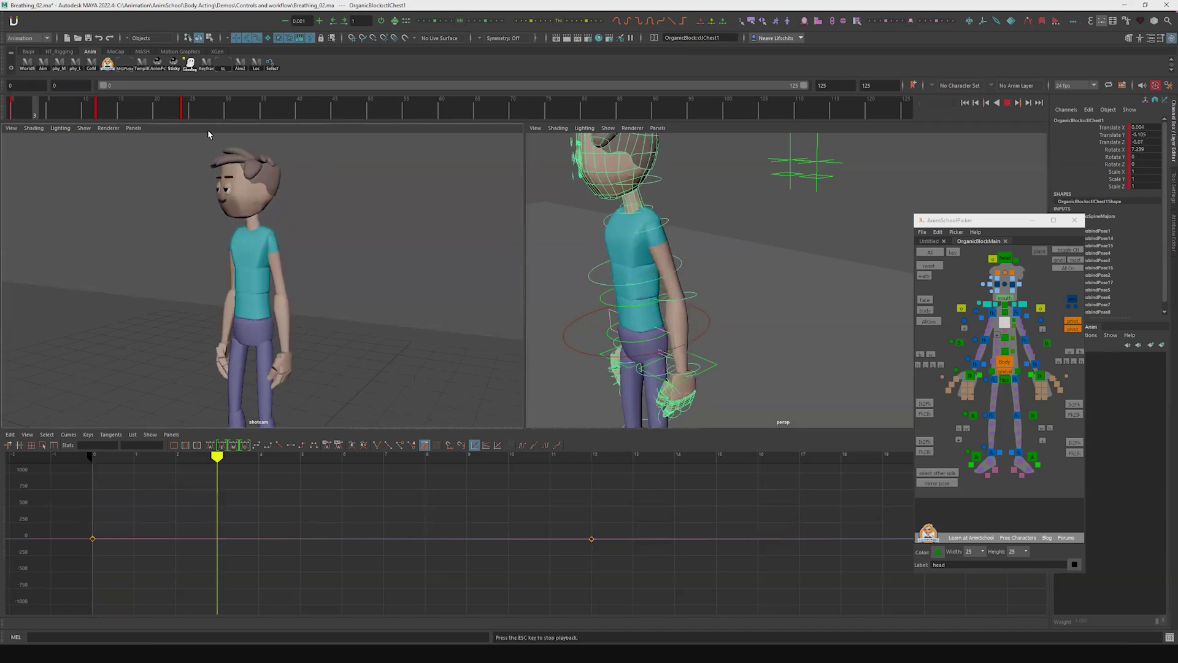
Make the chest's animation curves cycle before and after their keys and review the repeating motion
key("a")
right_click_drag(693, 520, 645, 551, "alt")
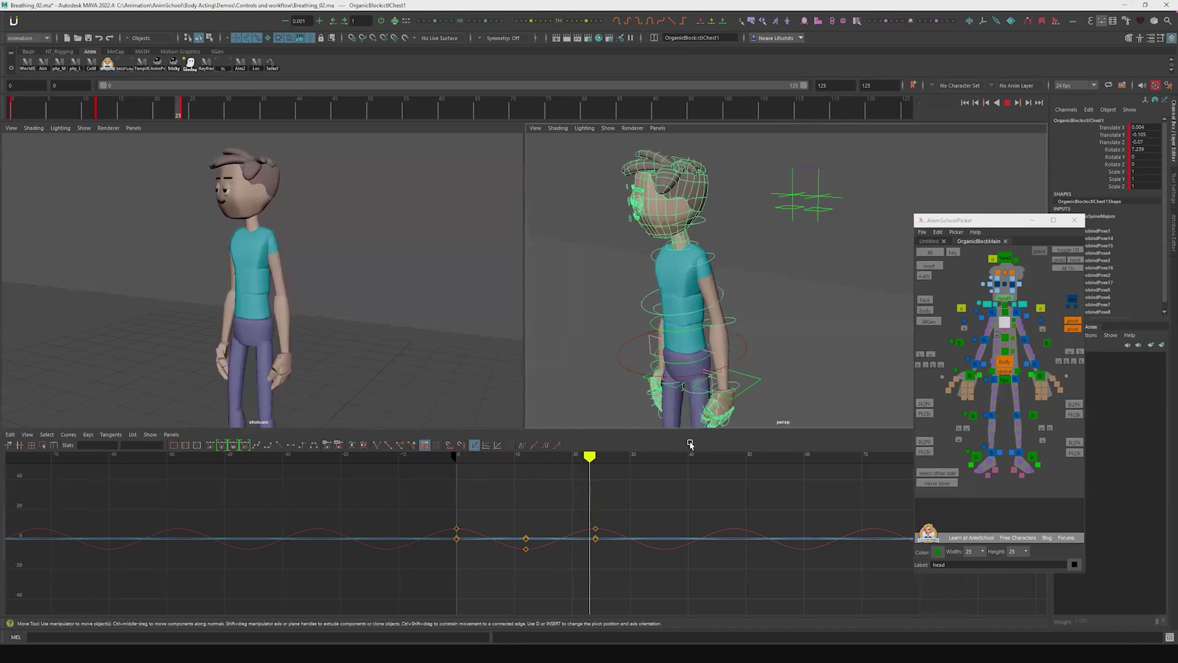
key("alt+v")
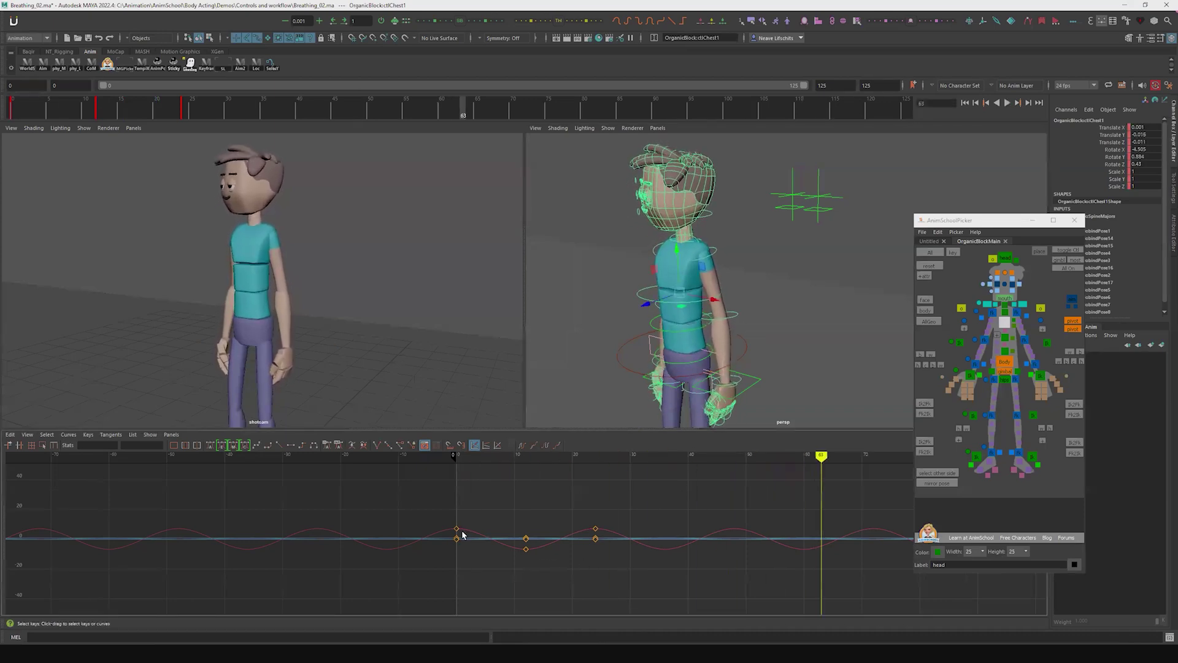
Convert all keys on the chest's animation curves to weighted tangents
left_click_drag(434, 513, 662, 578)
right_click(586, 531)
left_click(612, 592)
key("f")
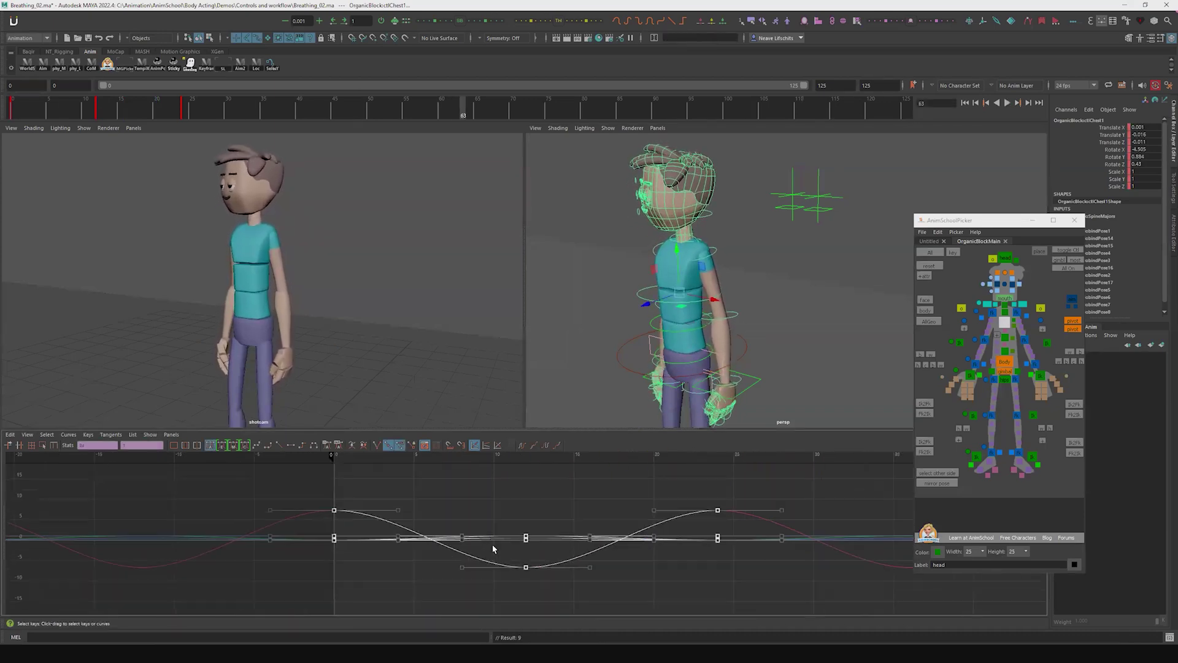
Lengthen the tangent handles of all chest keys to ease more around each breathing extreme
left_click_drag(376, 526, 378, 526)
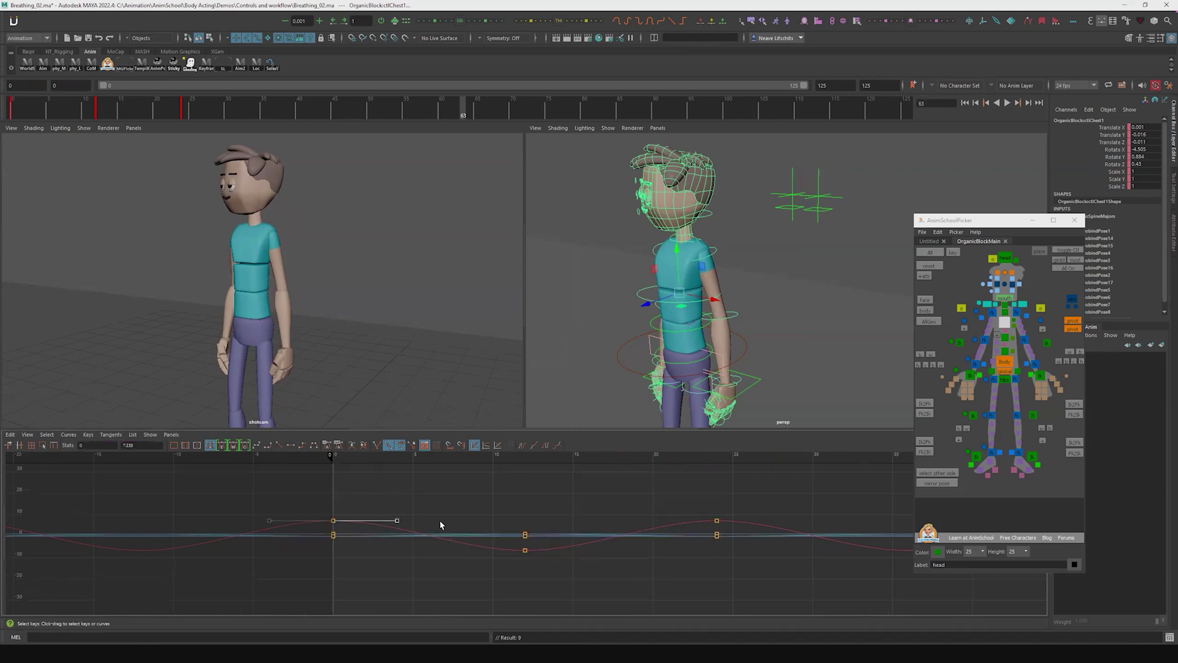
key("w")
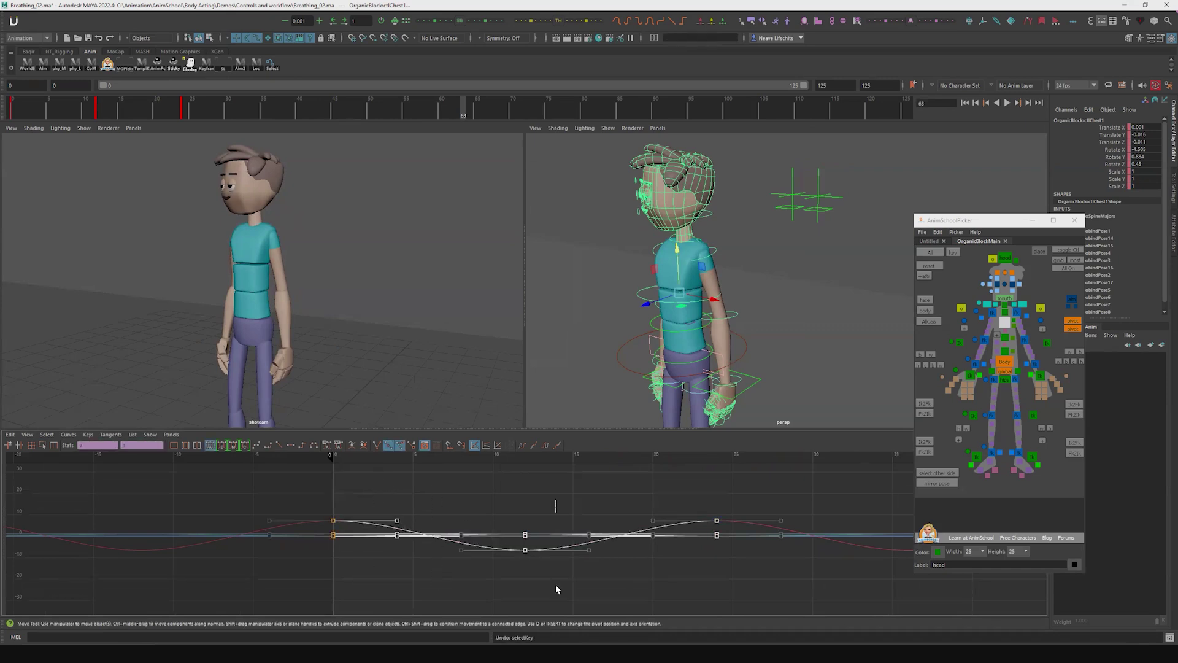
middle_click_drag(723, 495, 767, 494, "shift")
right_click_drag(767, 493, 697, 530, "alt+shift")
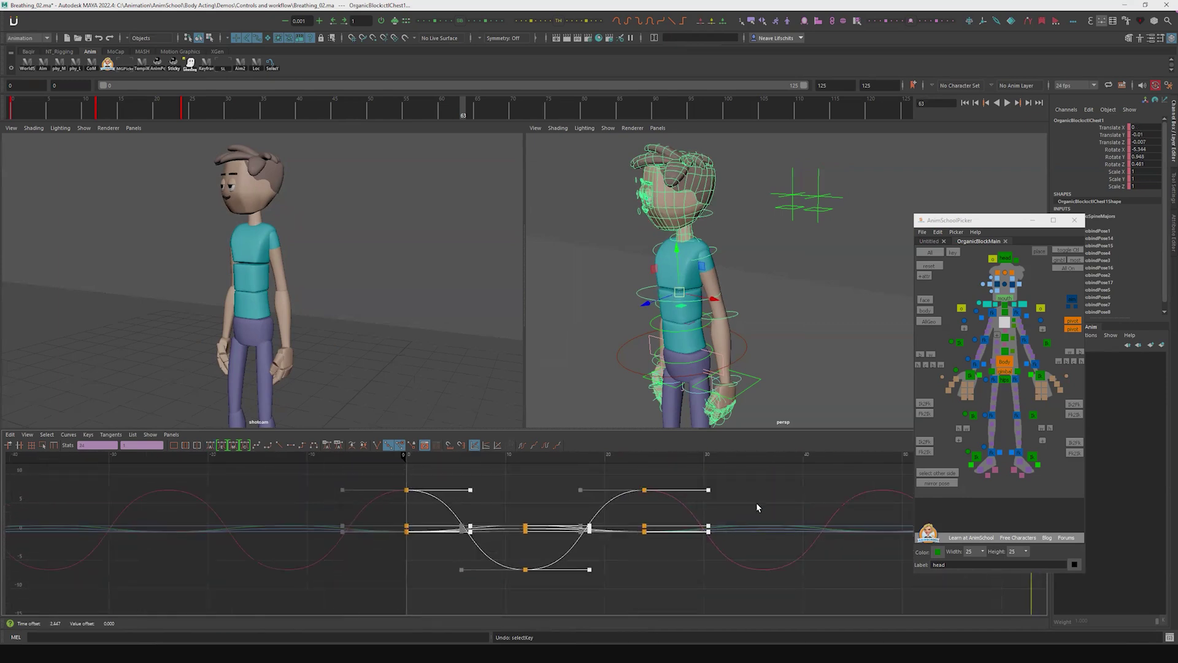
key("ctrl+z")
Set the playback range to end at frame 120 and play the breathing cycle from frame 0
key("comma")
key("comma")
key("comma")
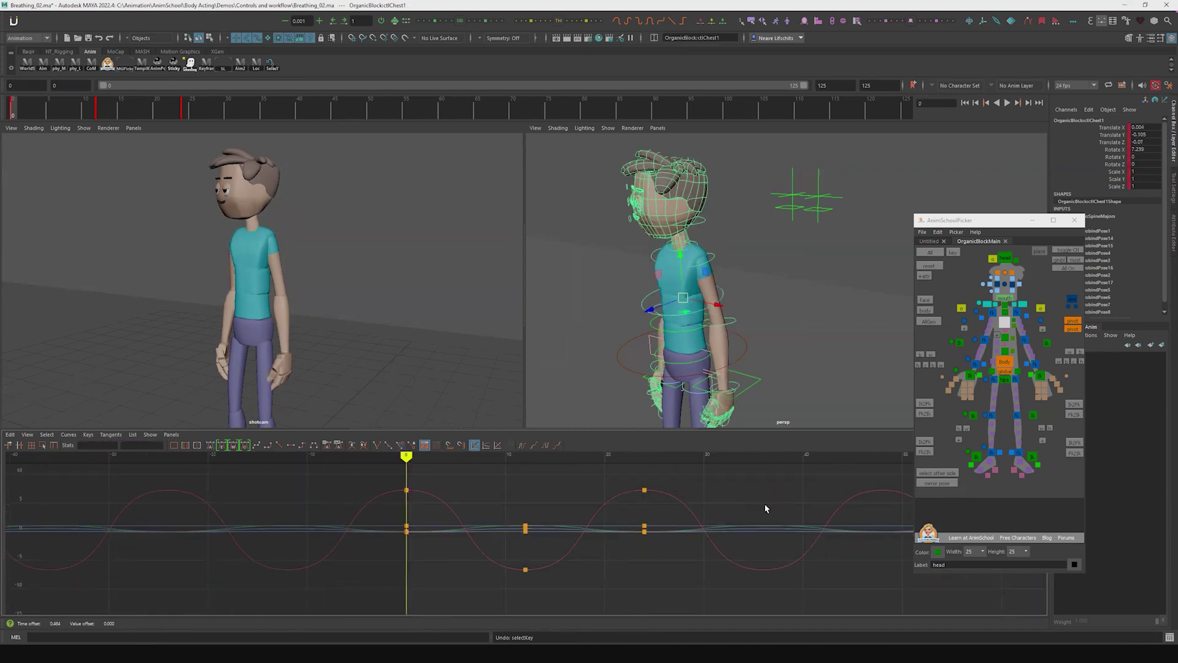
key("alt+v")
key("alt+v")
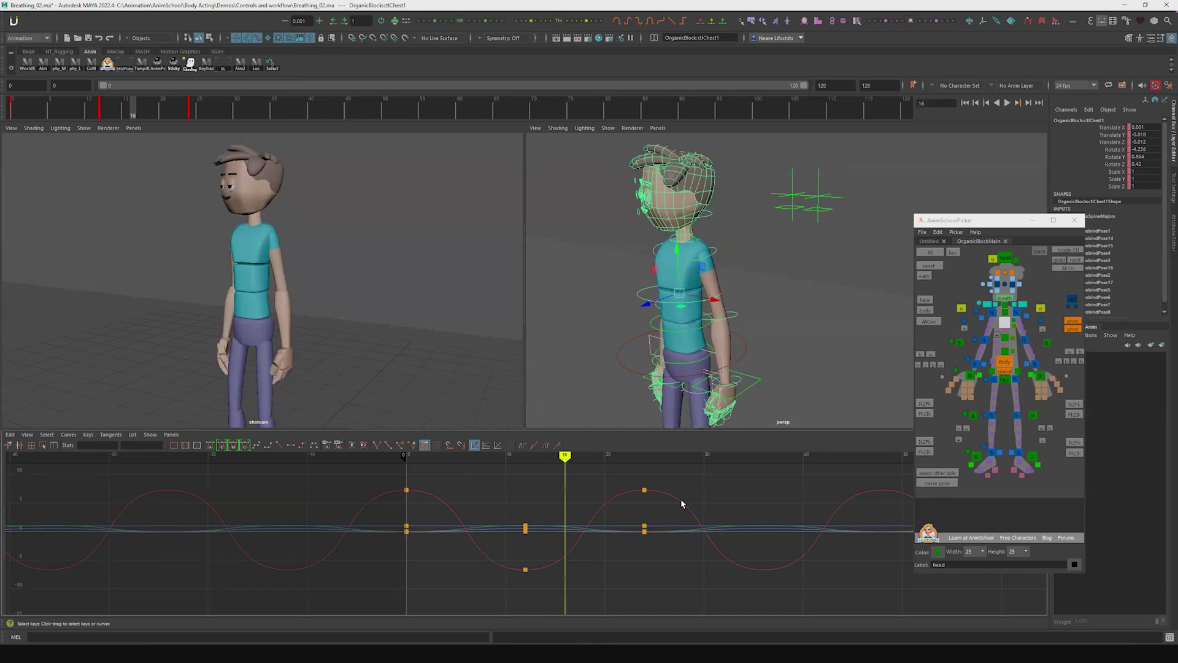
Shift the chest control's middle inhale keys to frame 16
left_click_drag(500, 580, 571, 516)
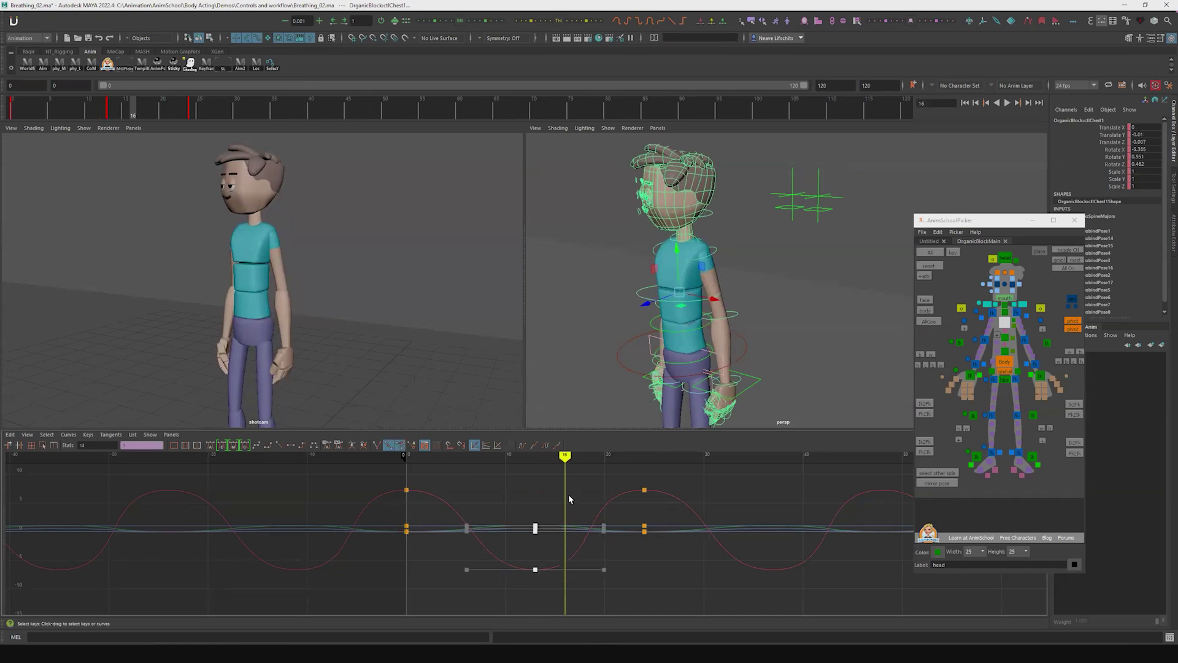
key("alt+shift+period")
key("alt+shift+period")
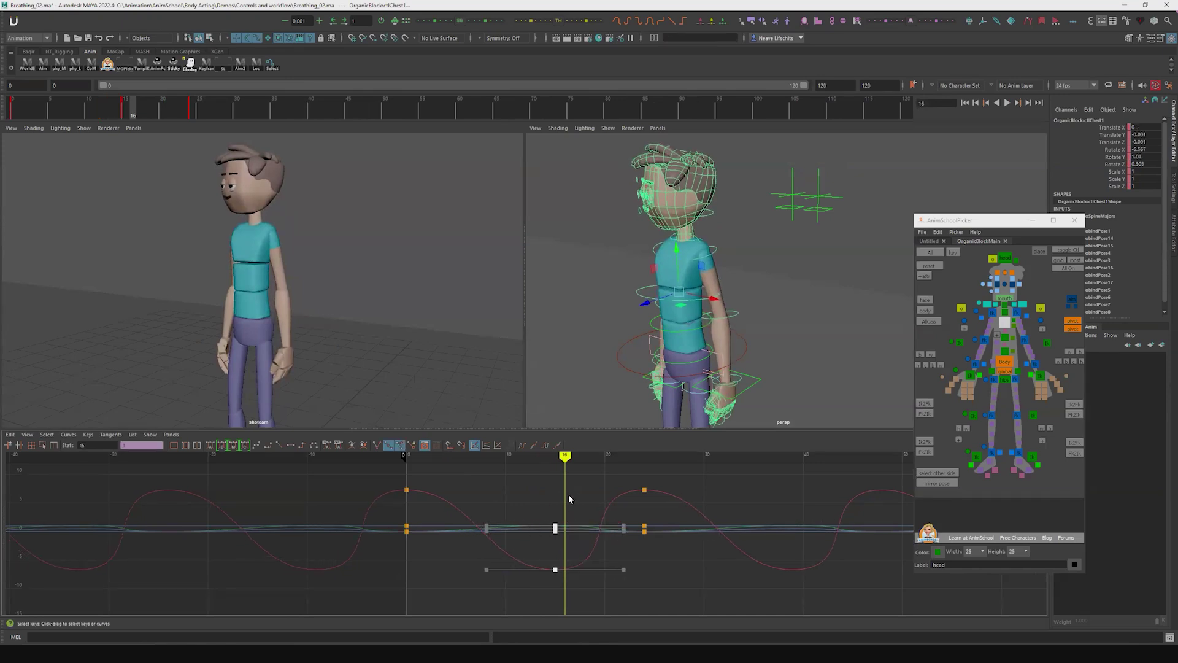
key("alt+shift+period")
Play the retimed breathing cycle and reset the lengthened tangents on the chest curves
left_click(570, 499)
key("alt+v")
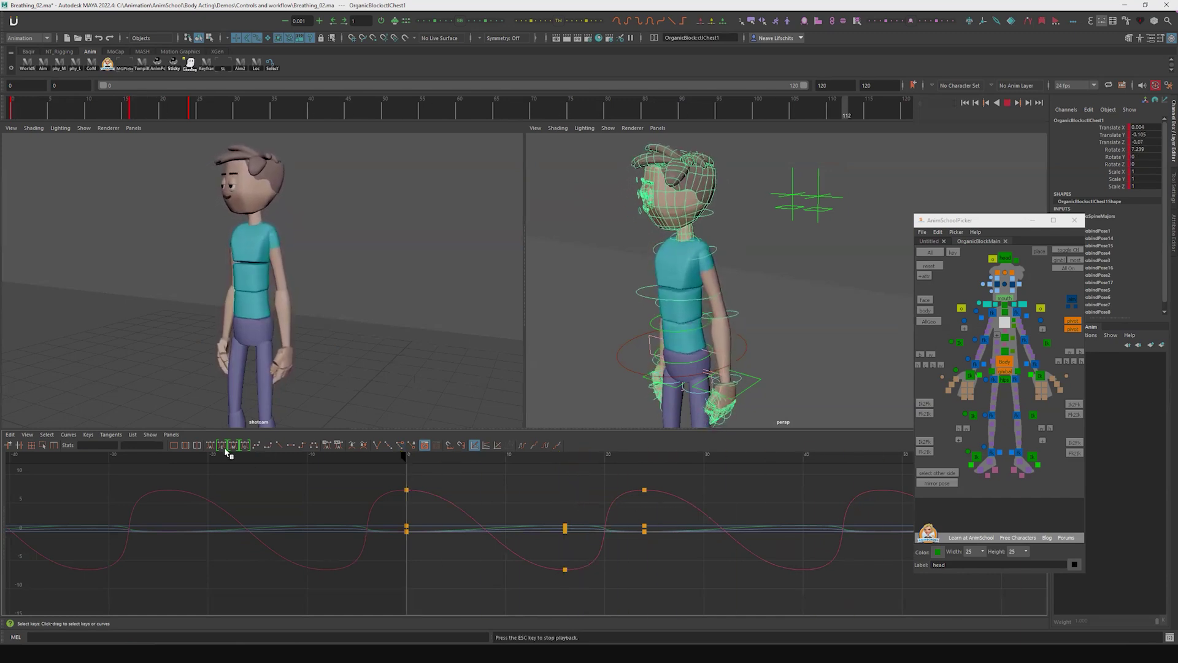
key("Escape")
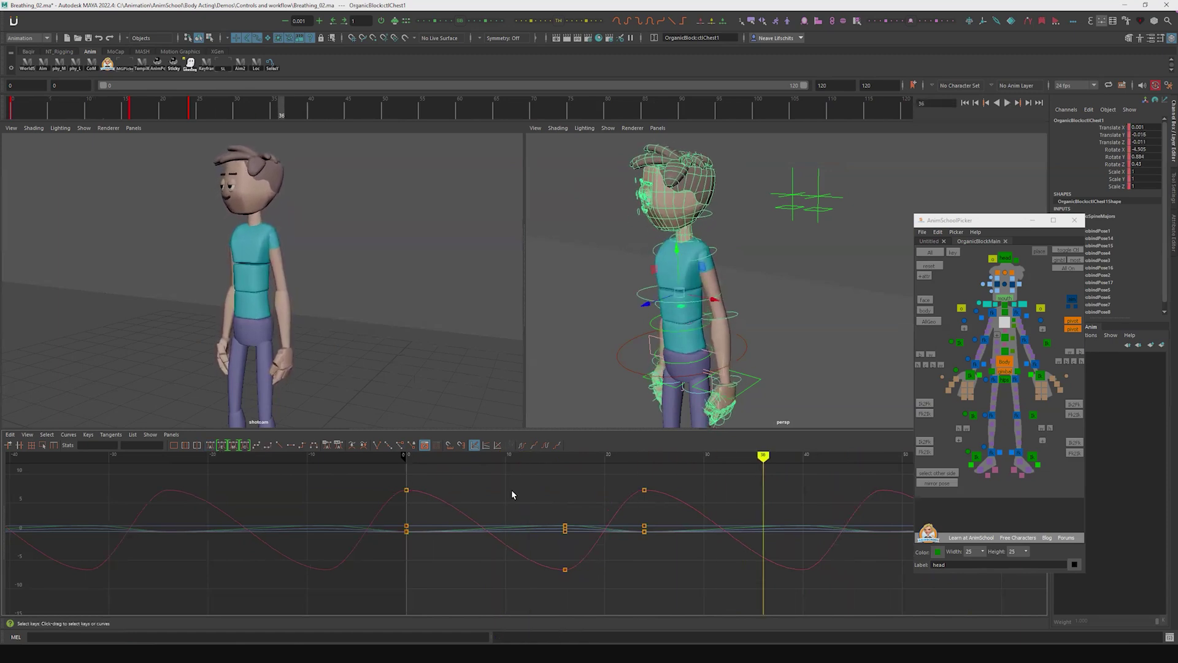
Add a key on the chest control's curves at frame 4
key("comma")
key("comma")
key("comma")
key("alt+period")
key("alt+period")
key("alt+period")
key("alt+period")
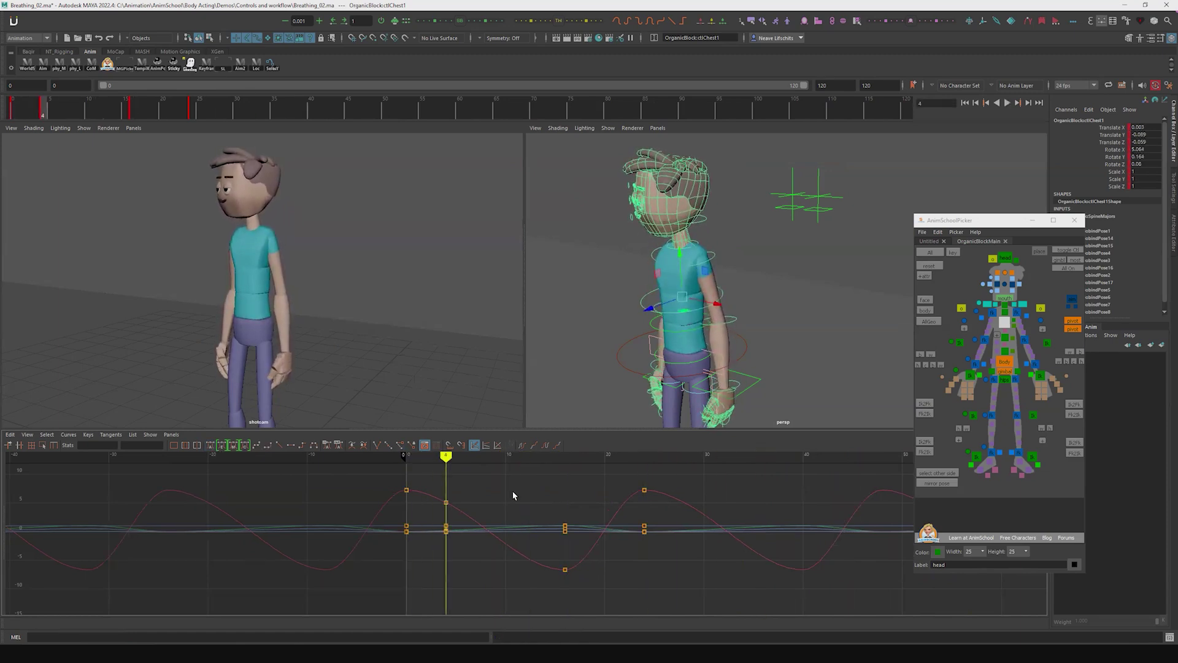
Add a key on the chest control's curves at frame 9
key("alt+period")
key("alt+period")
key("alt+period")
key("alt+period")
key("s")
key("alt+period")
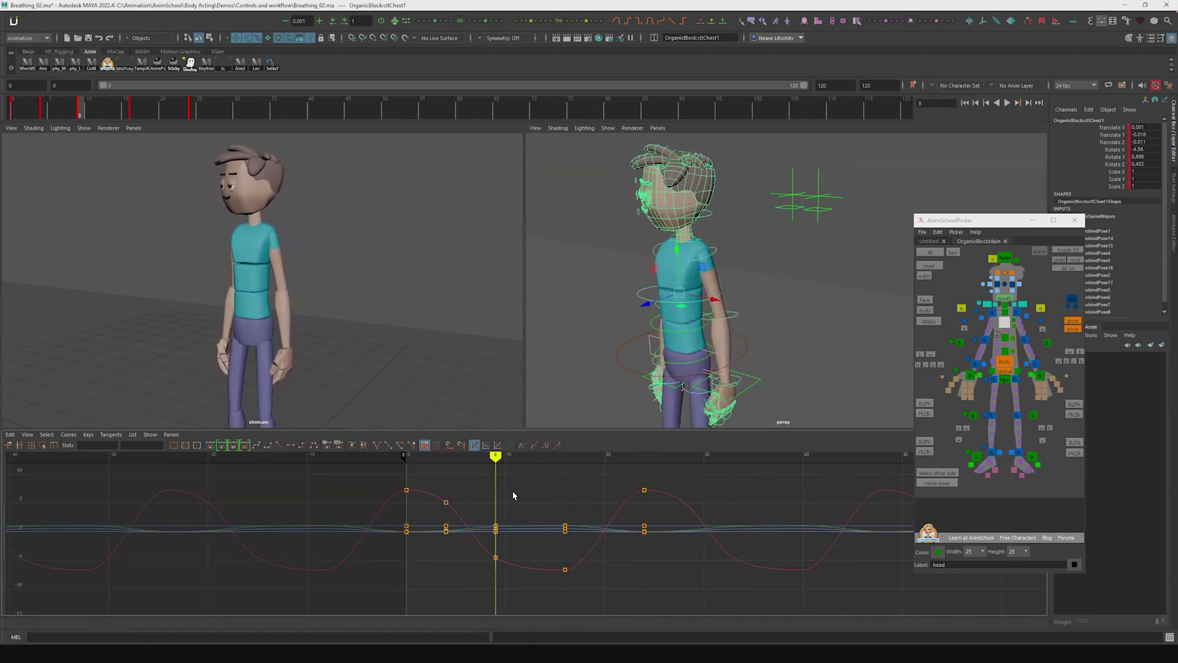
Shift the chest control's in-between keys at frames 4 and 9 to frames 5 and 10
key("alt+period")
key("comma")
key("alt+period")
key("period")
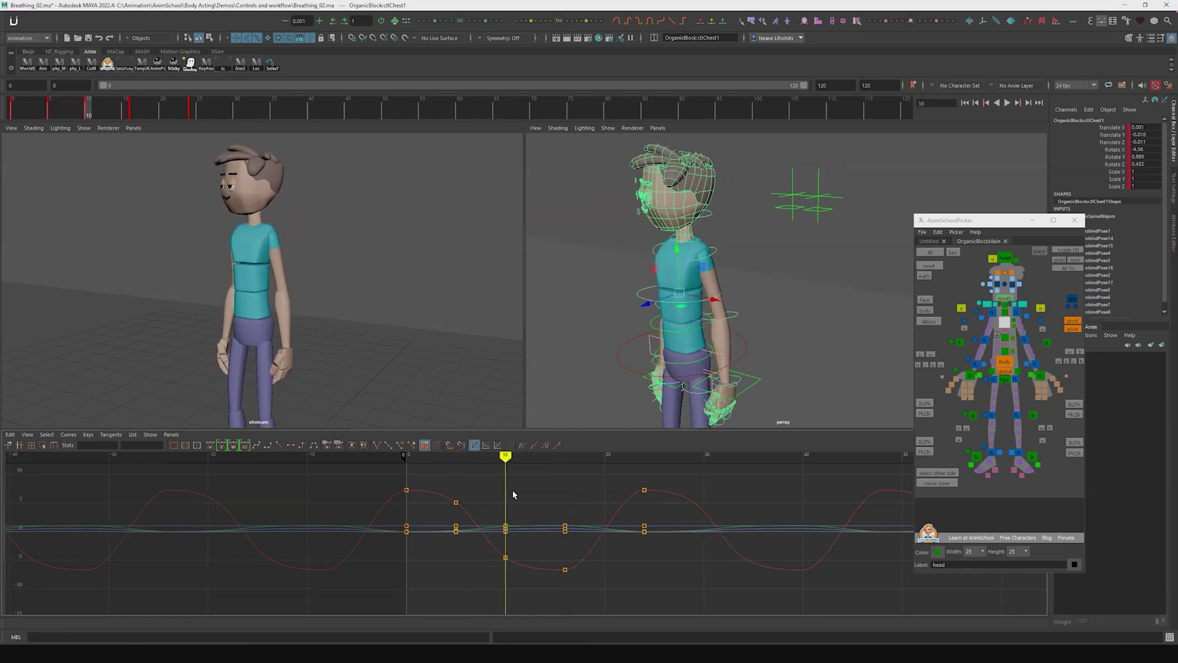
Add keys on the chest control's curves at frames 19 and 21
key("period")
key("alt+period")
key("alt+period")
key("alt+period")
key("s")
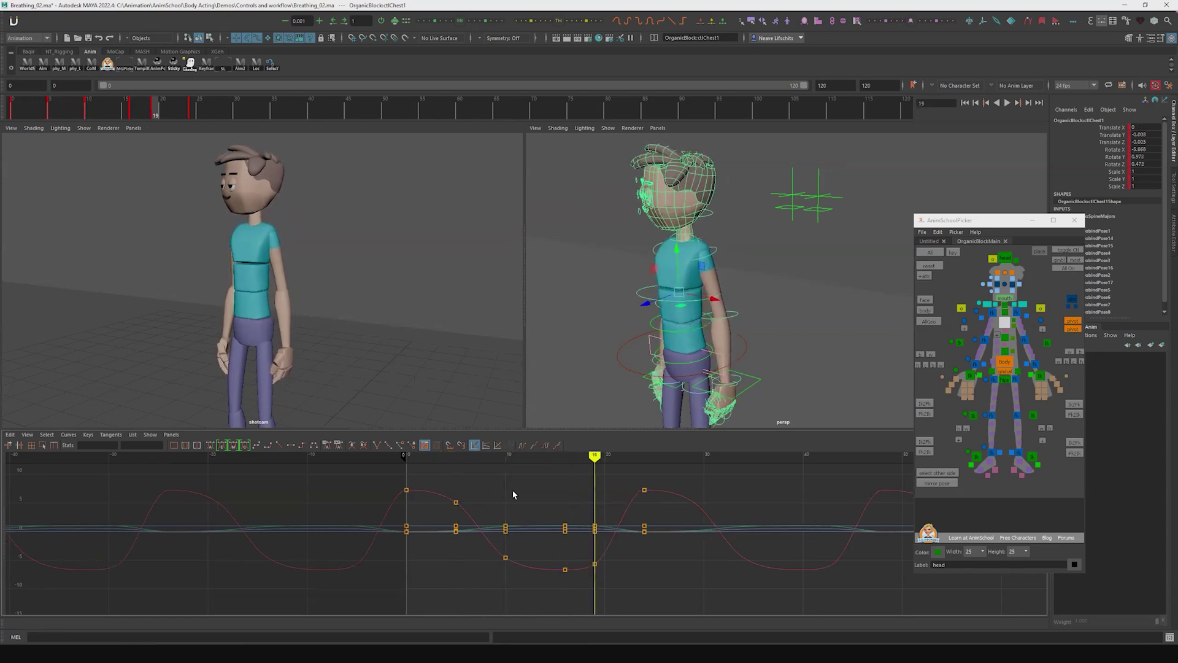
key("alt+period")
key("alt+period")
key("s")
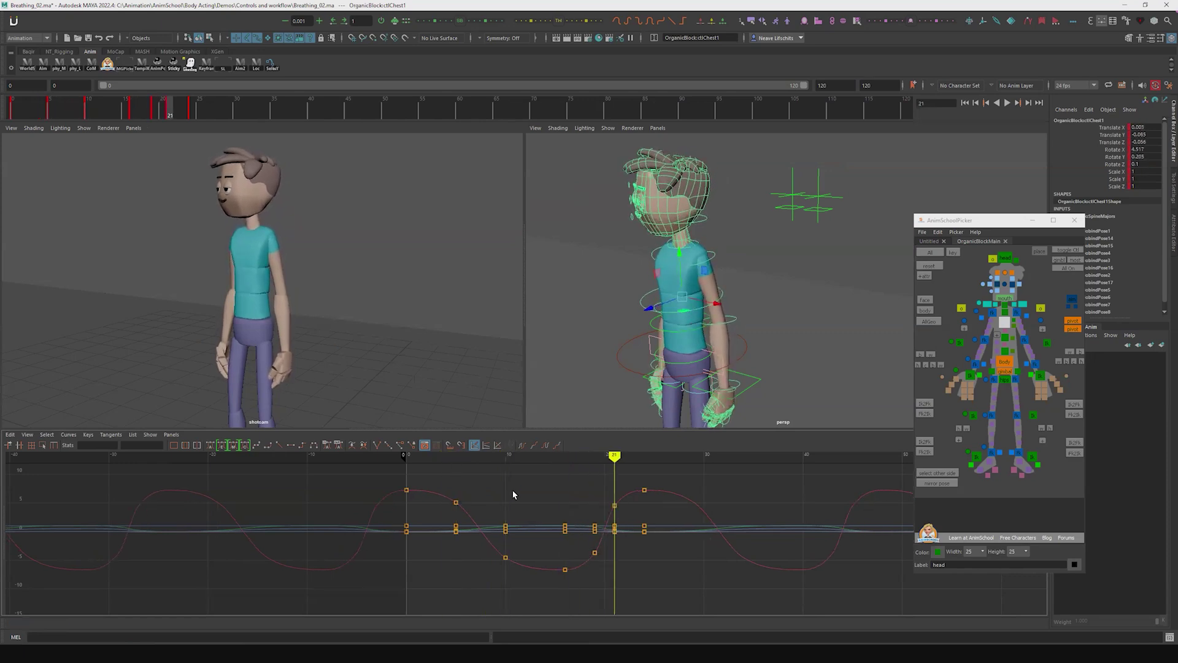
Play the breathing cycle and clear the trial chest keys between frames 16 and 24
key("comma")
key("Delete")
key("alt+comma")
key("comma")
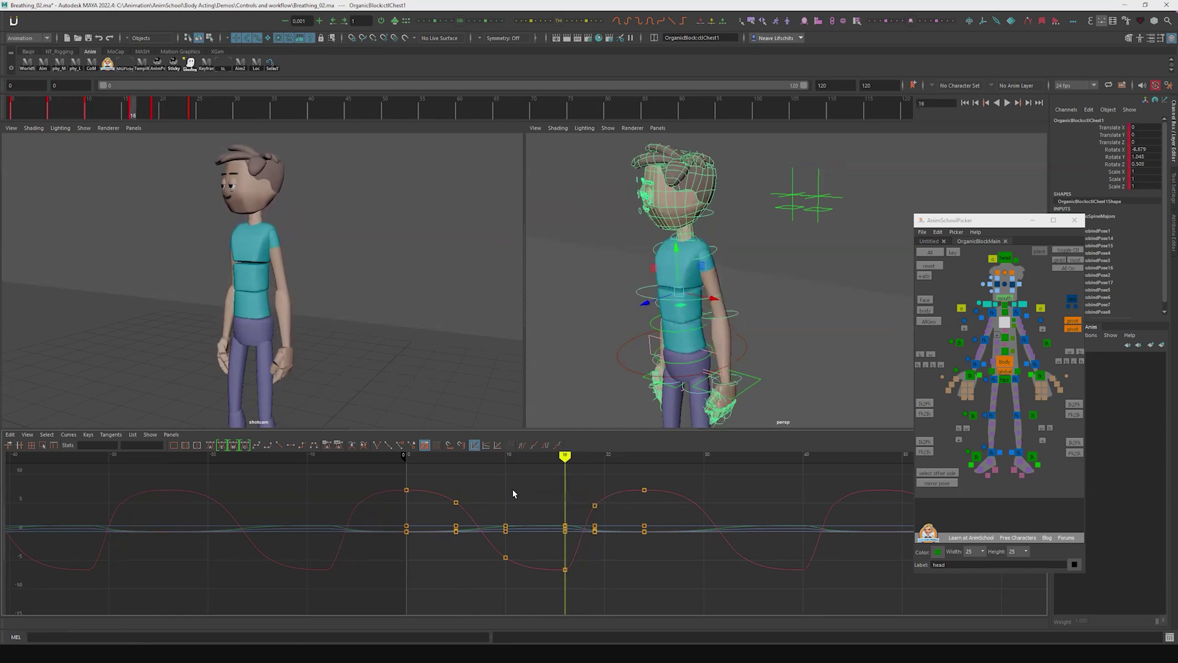
key("alt+v")
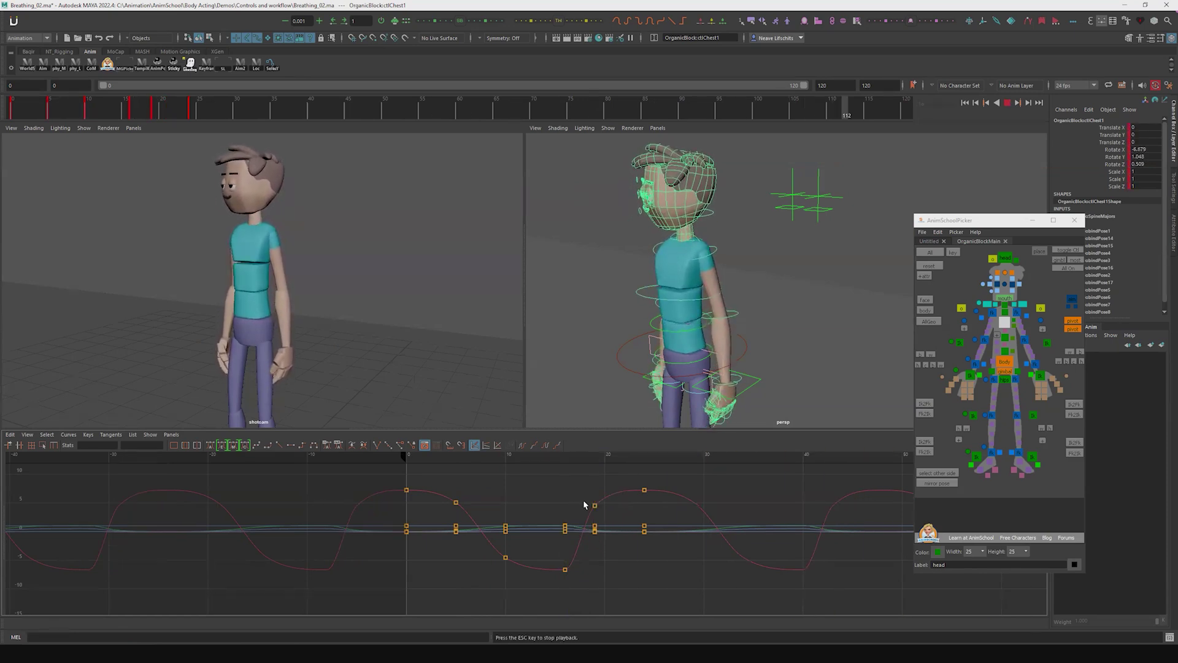
key("alt+v")
left_click_drag(587, 488, 613, 572)
key("Delete")
Key the chest control again at frames 19 and 21, and play the breathing cycle
key("period")
key("period")
key("period")
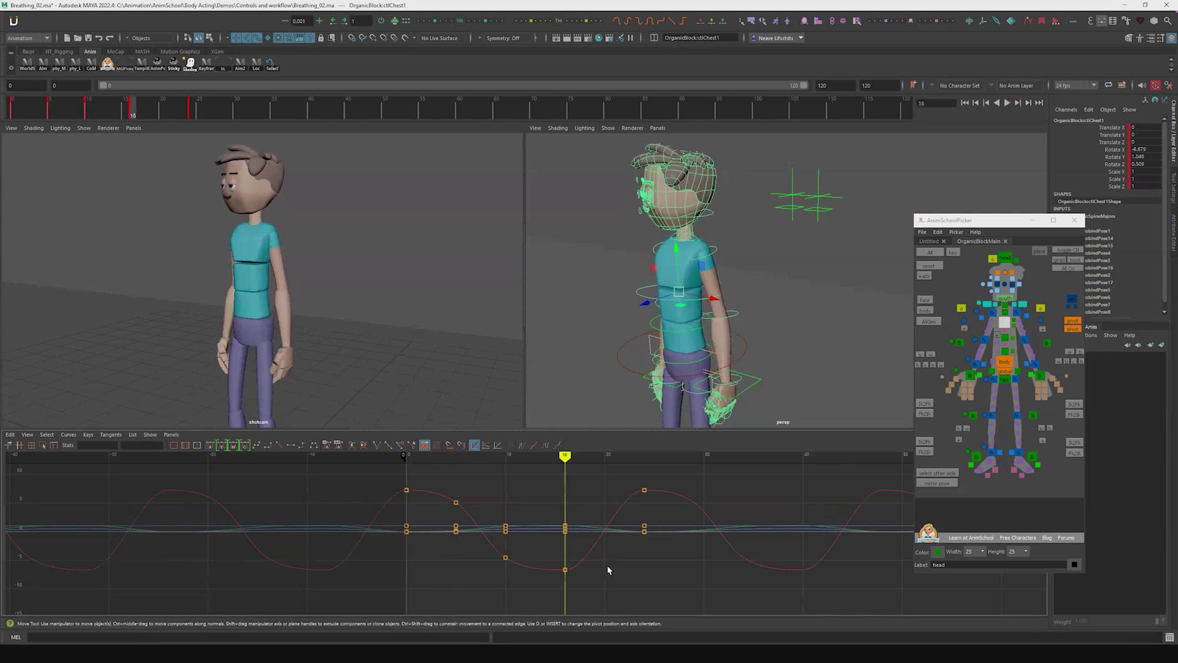
key("alt+period")
key("alt+period")
key("alt+period")
key("s")
key("alt+period")
key("alt+period")
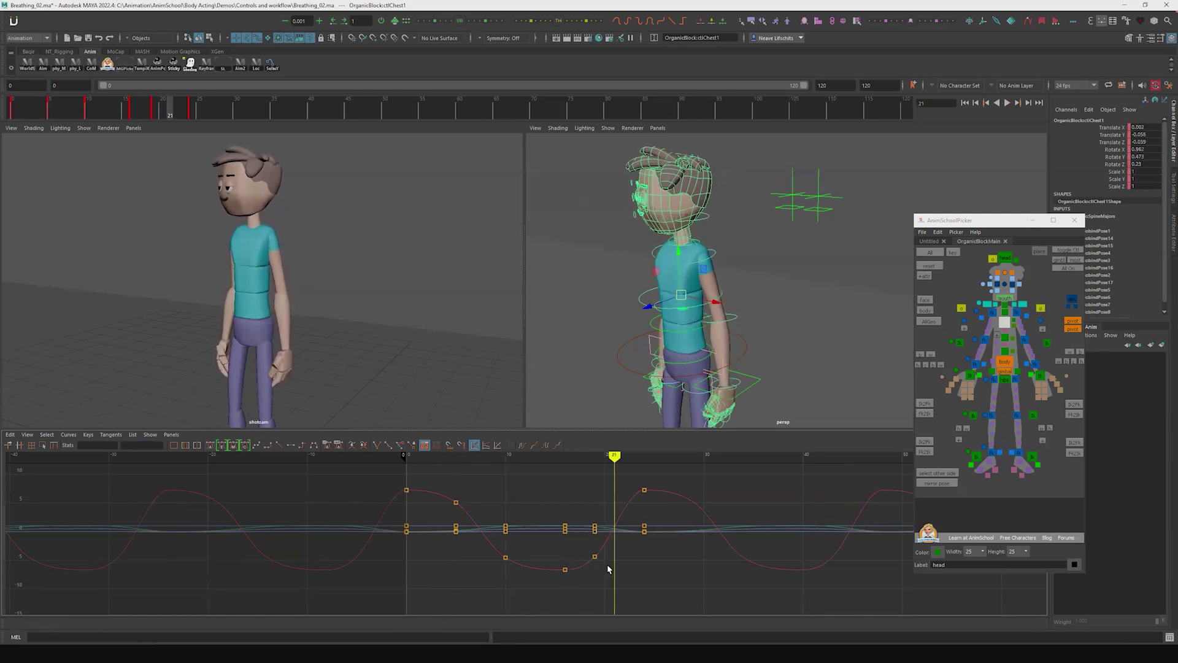
key("alt+v")
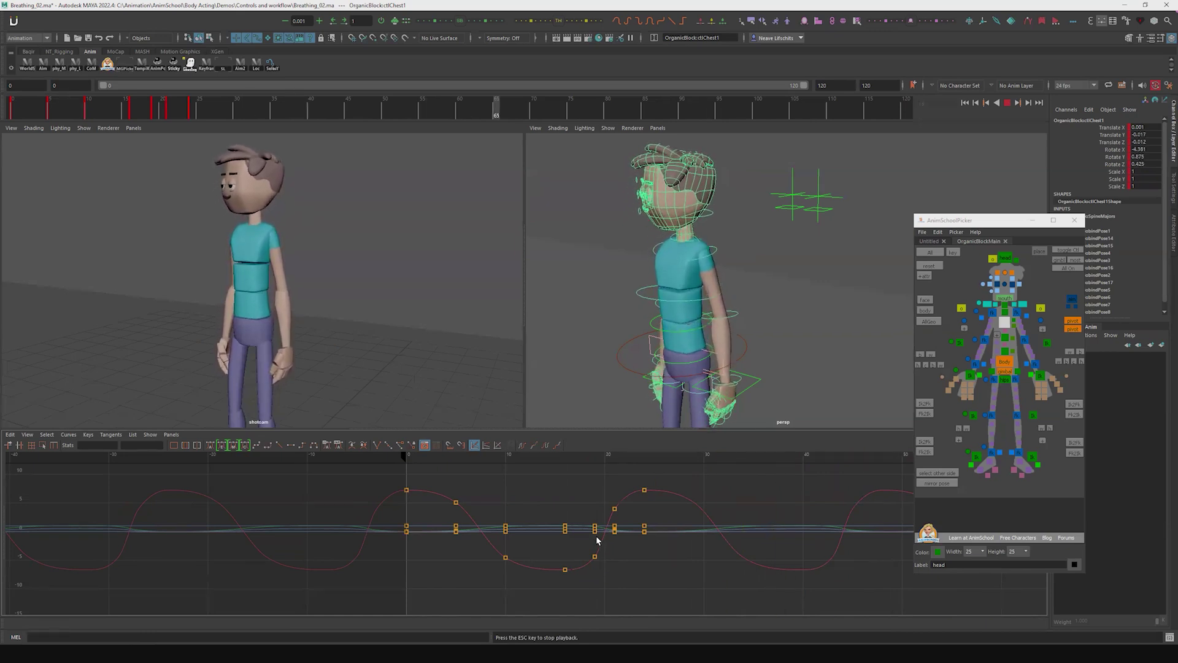
key("alt+v")
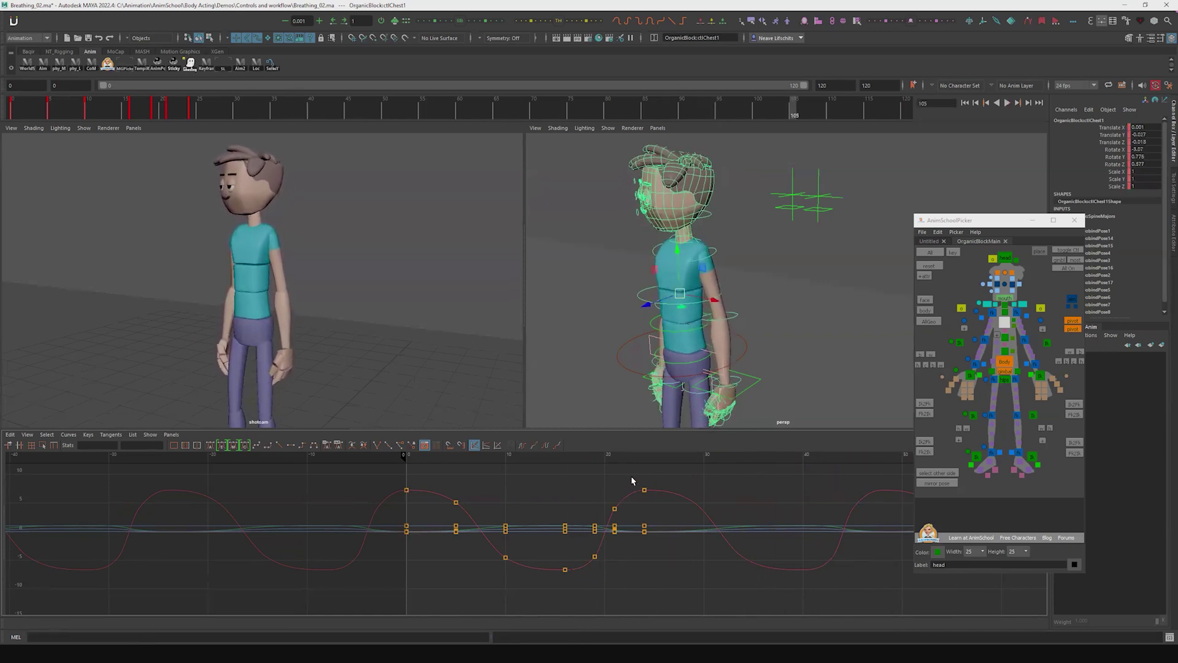
Shift the chest keys at frames 16 and 19 one frame earlier, to 15 and 18, and play the cycle
left_click_drag(630, 475, 700, 572)
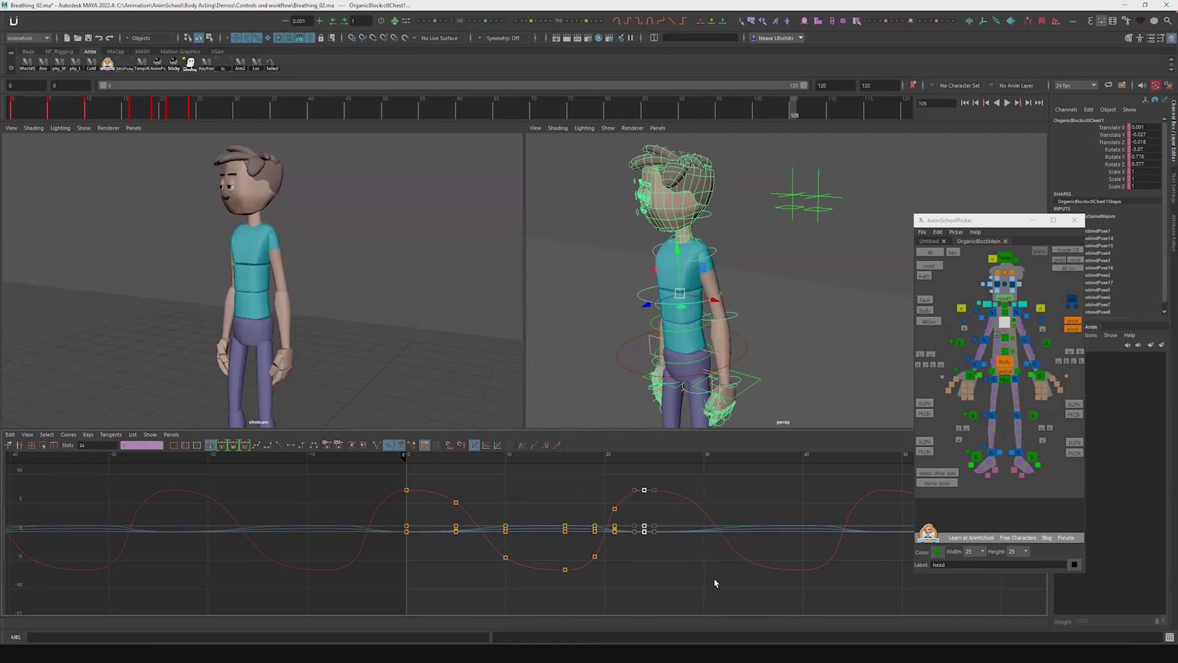
left_click(714, 579)
key("comma")
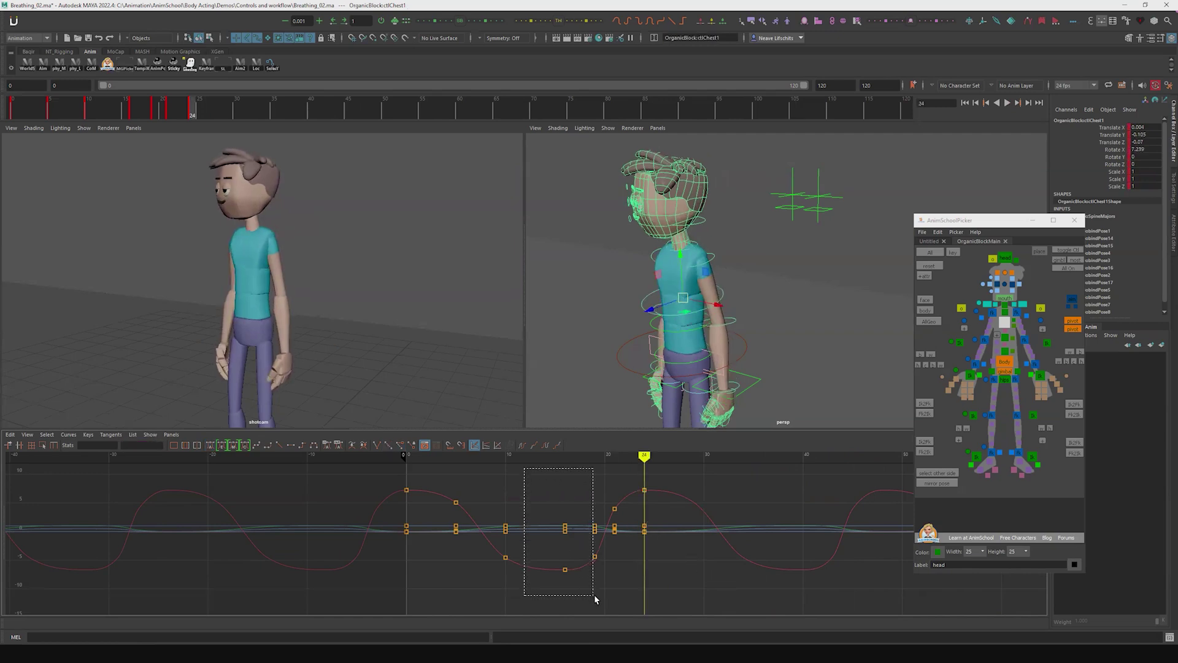
left_click_drag(594, 596, 601, 595)
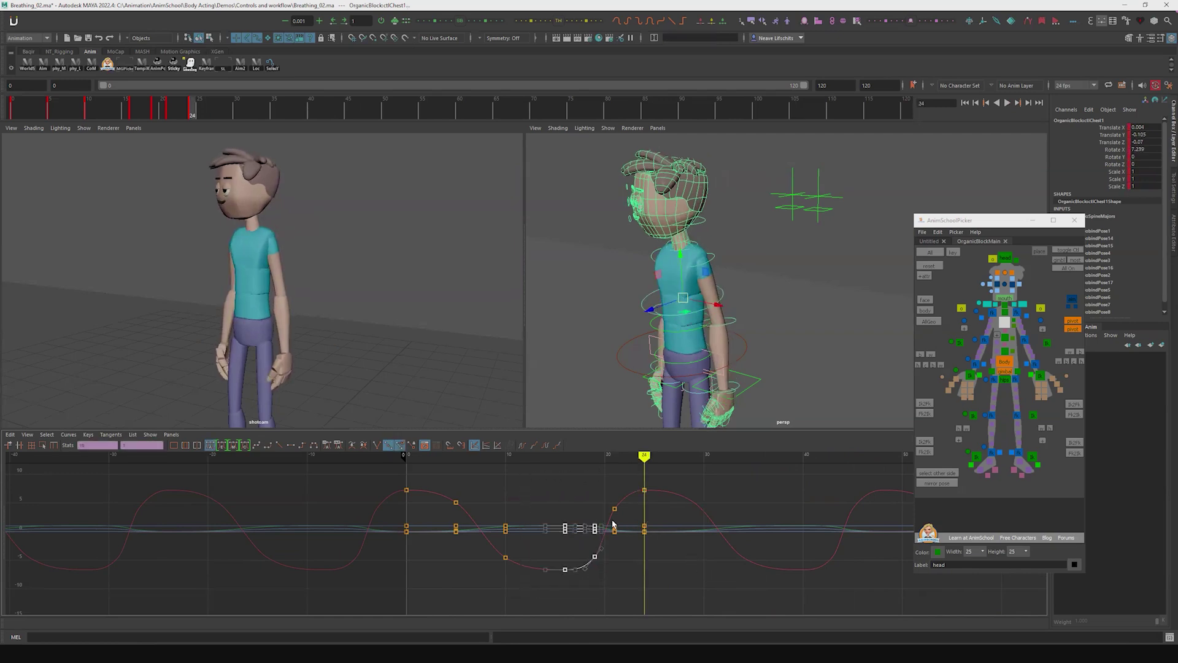
key("alt+Left")
left_click(488, 483)
key("alt+v")
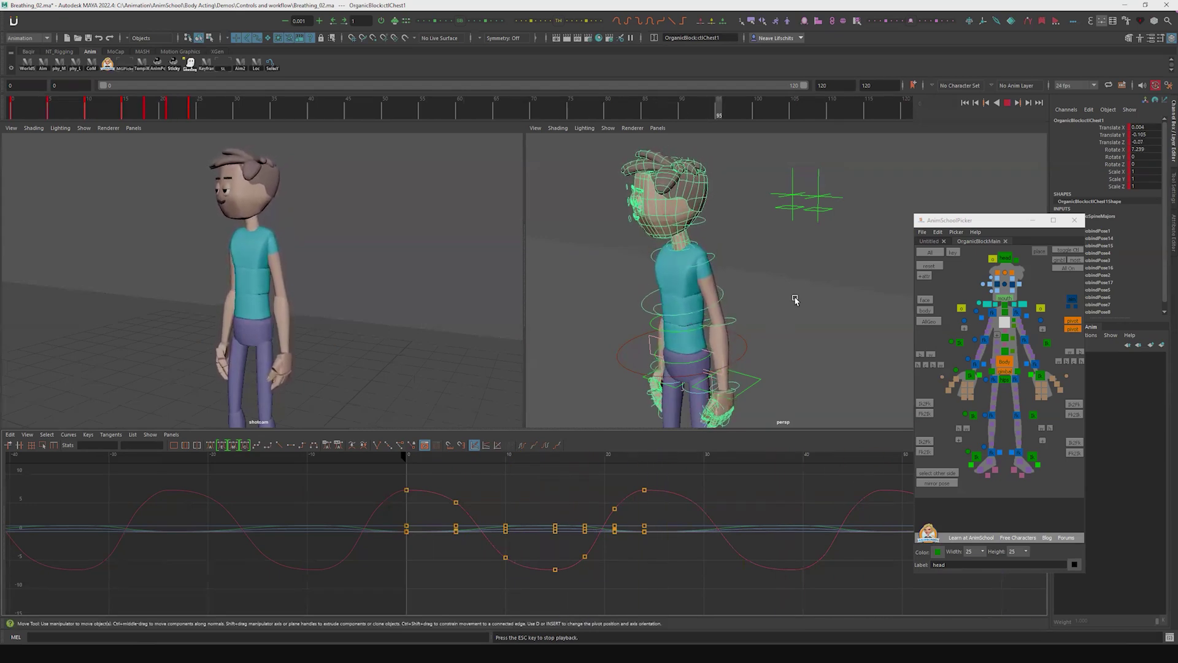
key("Escape")
Isolate the chest control's Translate Y curve and shift all its keys one frame earlier, checking it in playback
left_click(1104, 135)
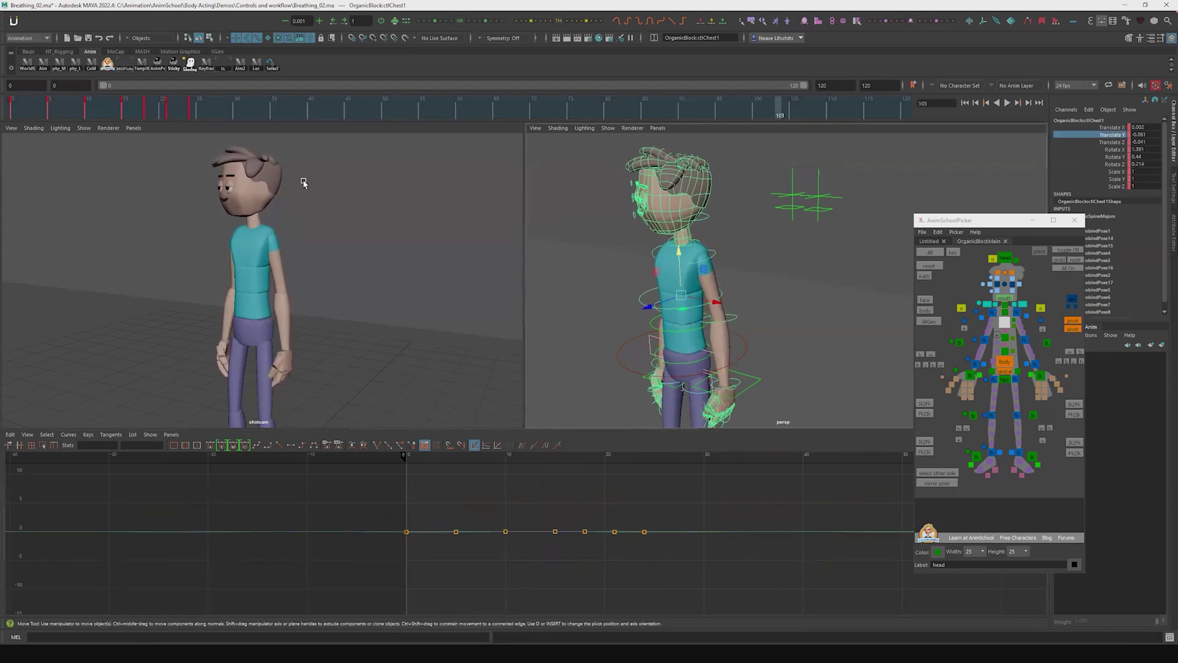
left_click(49, 111)
key("f")
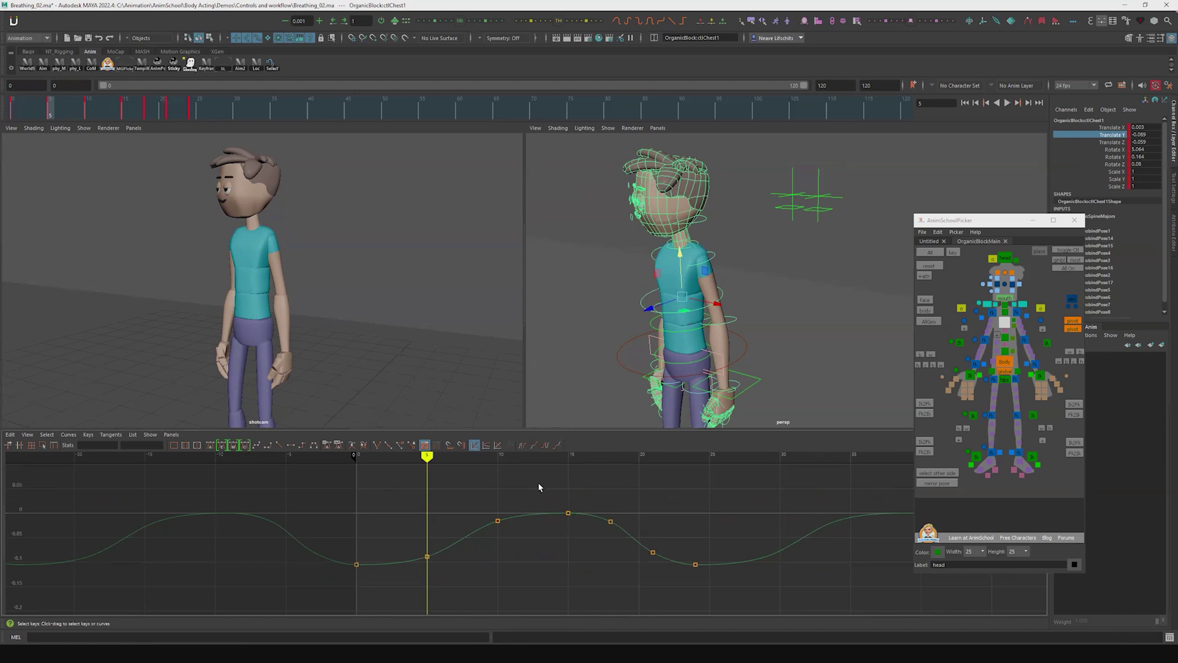
left_click_drag(538, 486, 537, 554)
key("w")
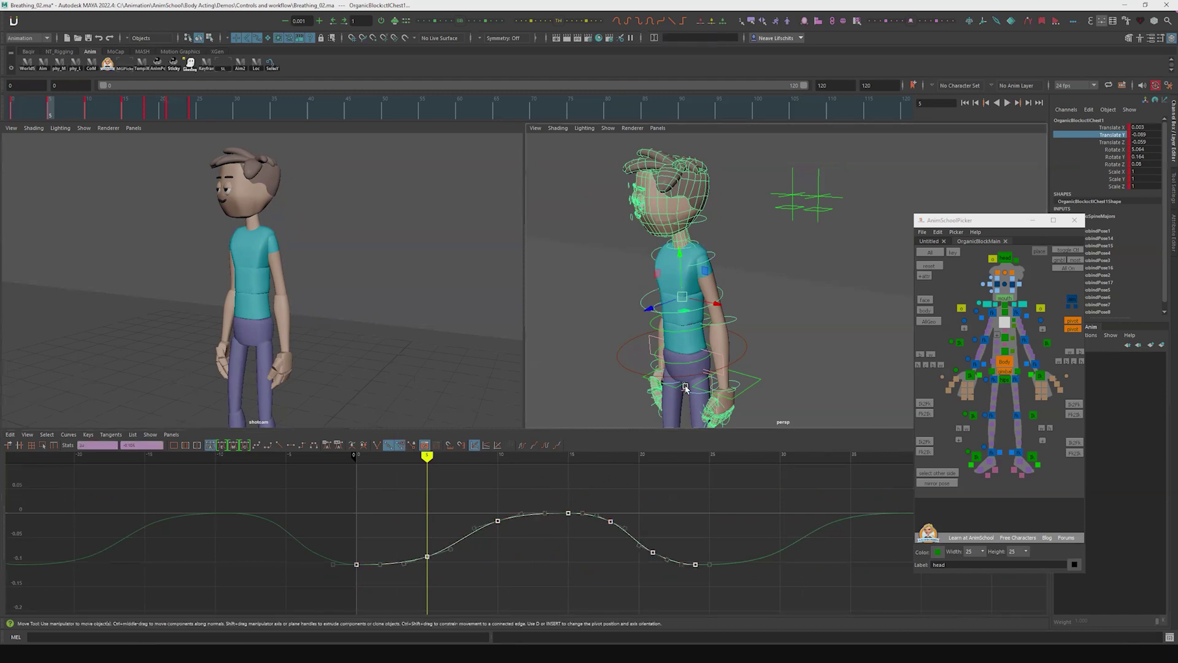
left_click_drag(687, 388, 613, 415)
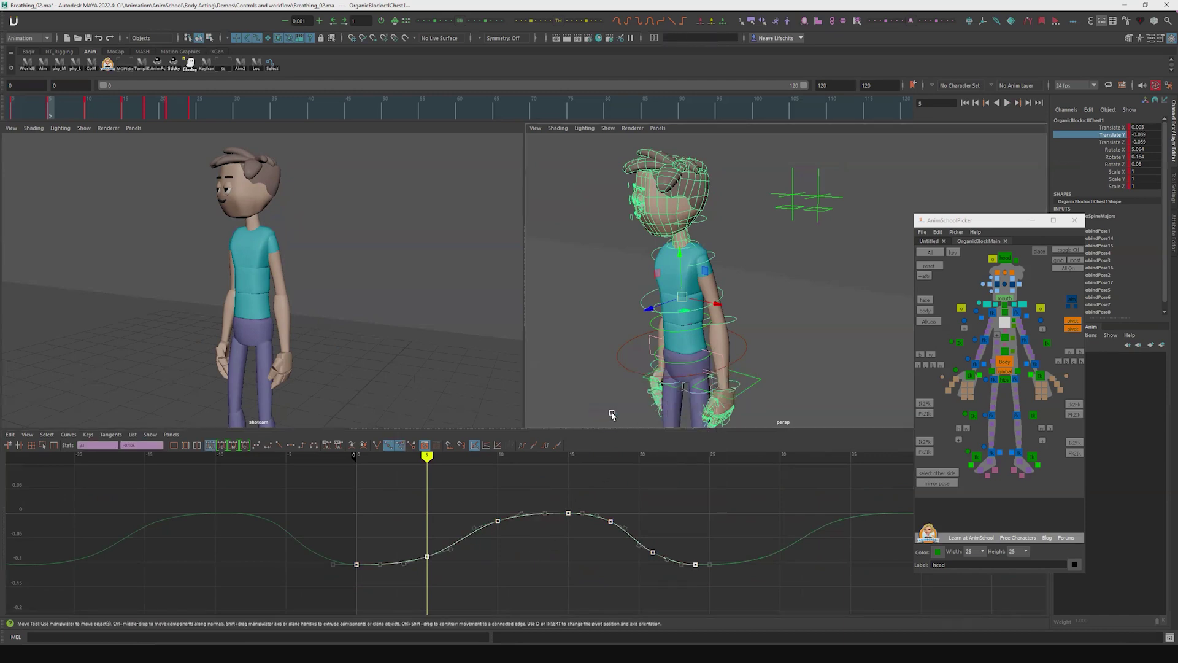
key("alt+Left")
left_click(514, 599)
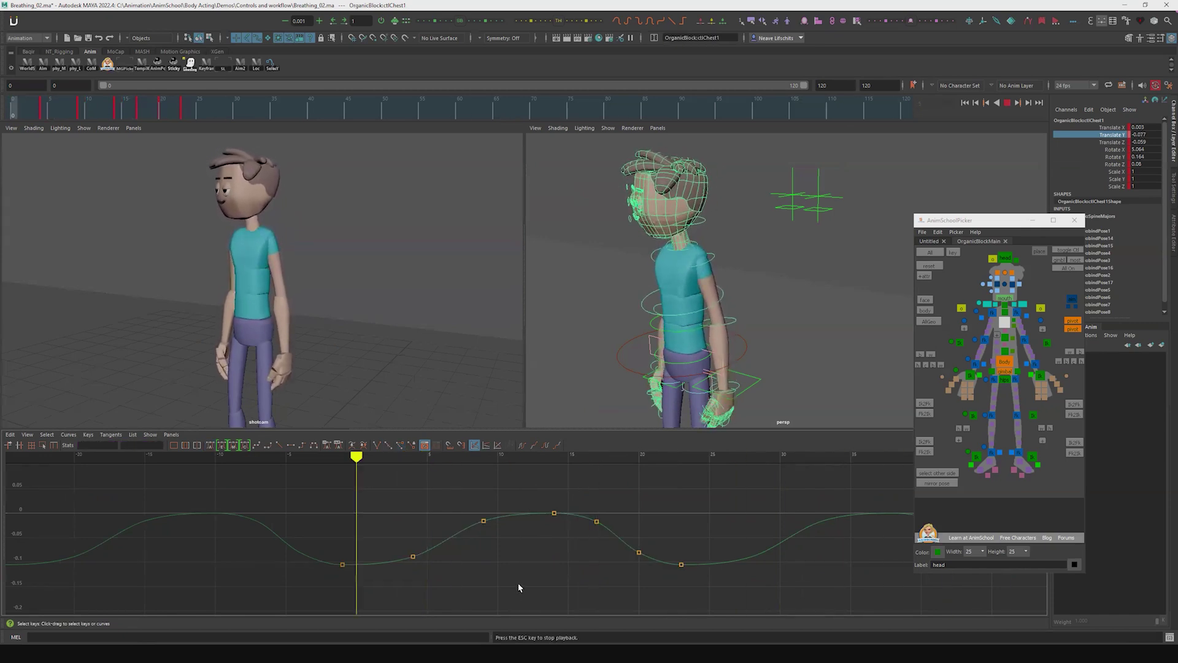
key("Escape")
Try offsetting the Translate Y curve three frames early and two frames early, playing the cycle for each
left_click(520, 514)
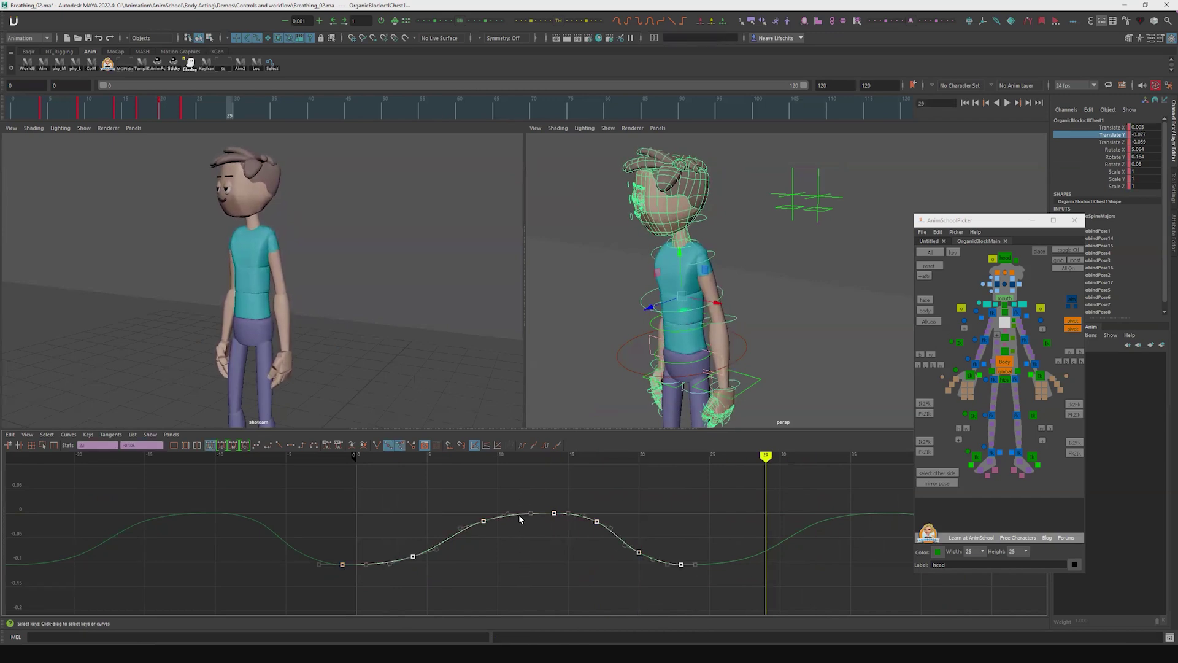
key("alt+Left")
key("alt+Left")
key("alt+v")
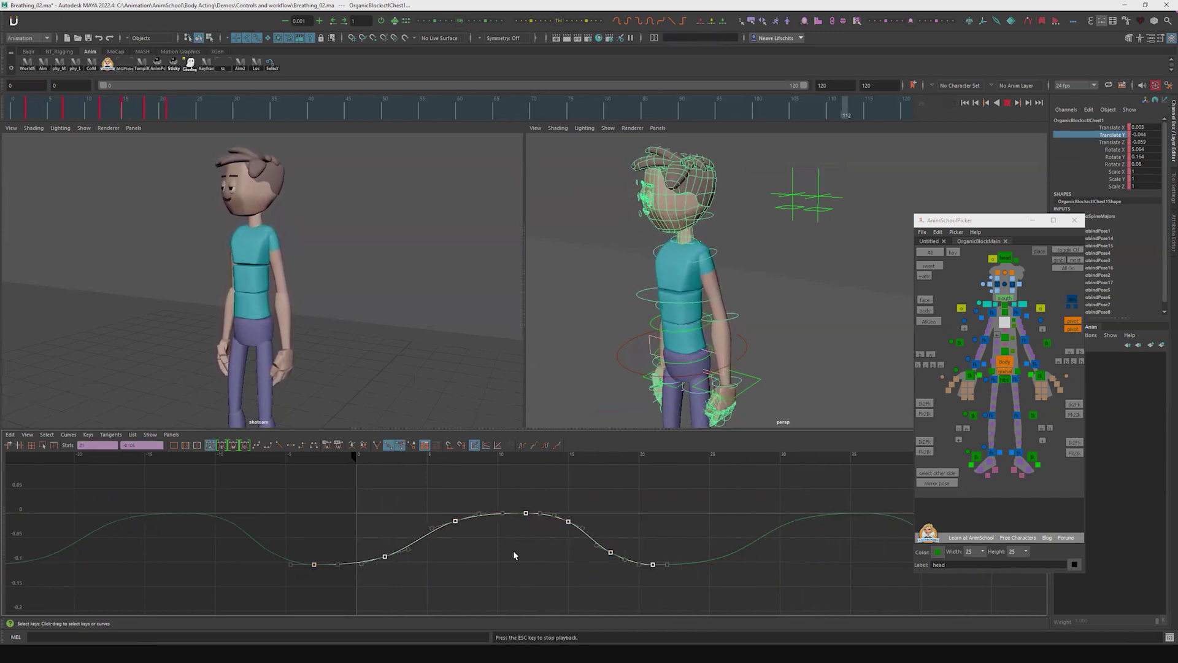
key("Escape")
key("alt+Right")
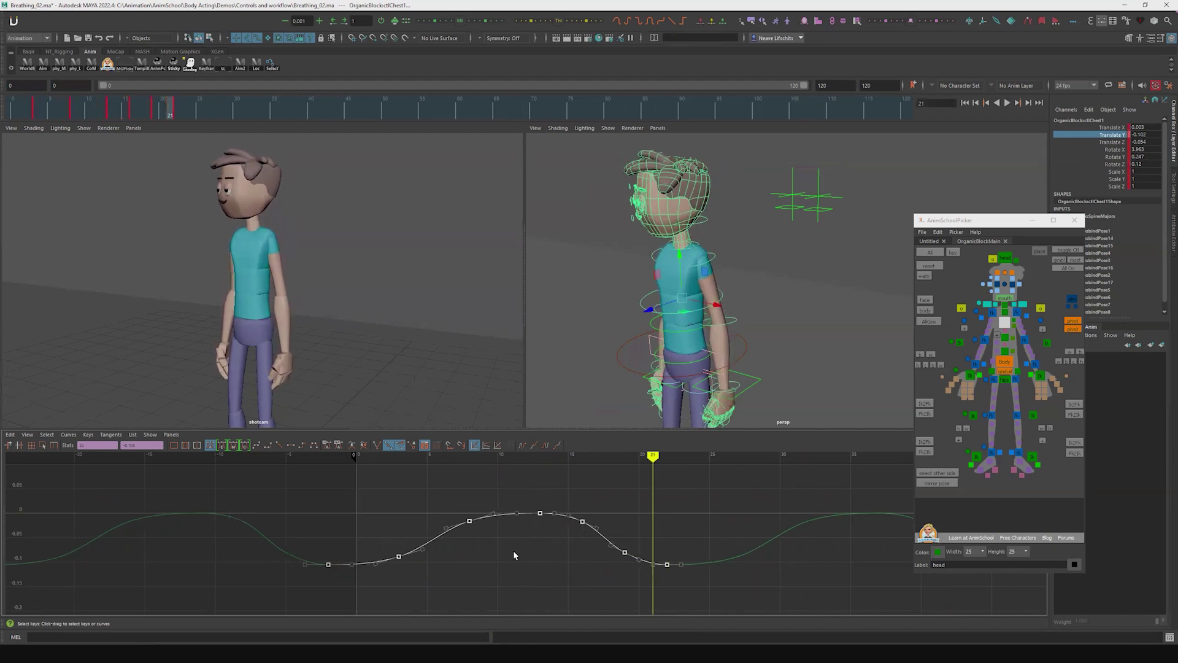
key("alt+v")
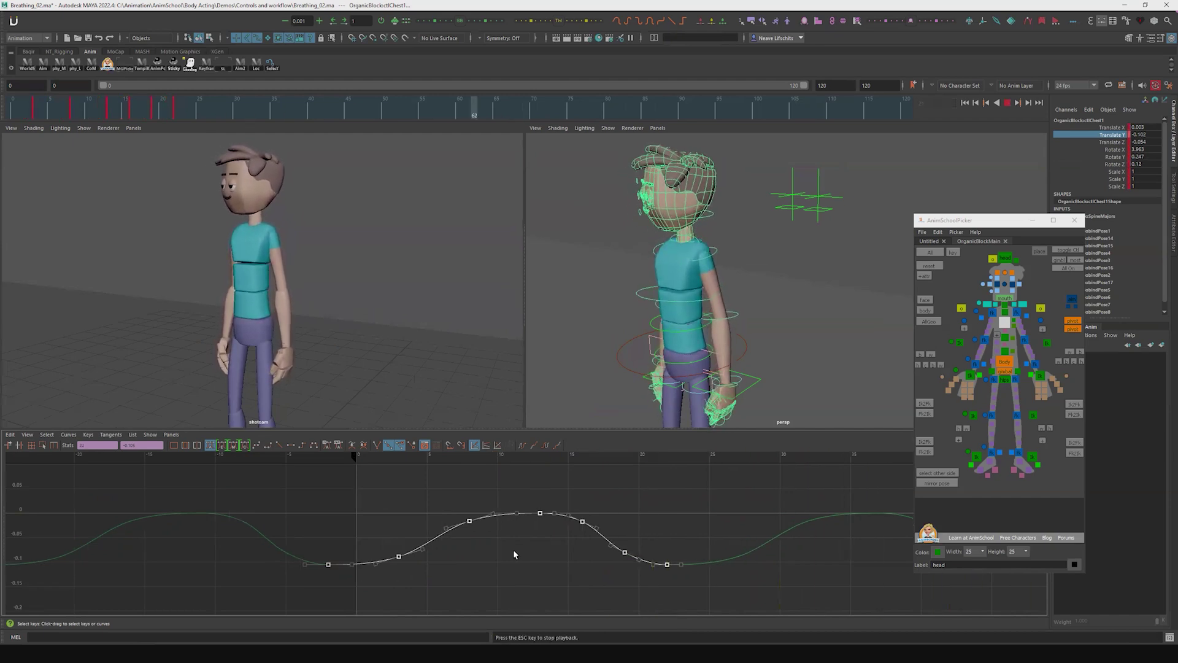
Try the Translate Y curve one frame late, and return it to one frame early while checking playback
key("alt+shift+Right")
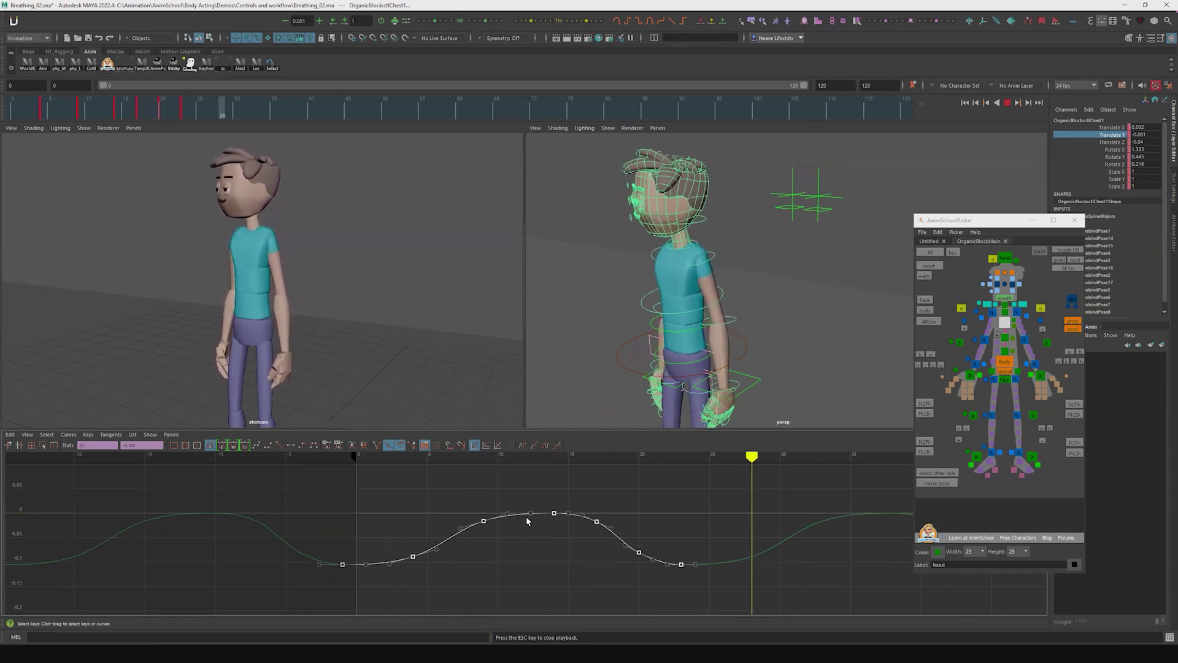
key("Escape")
key("alt+shift+Right")
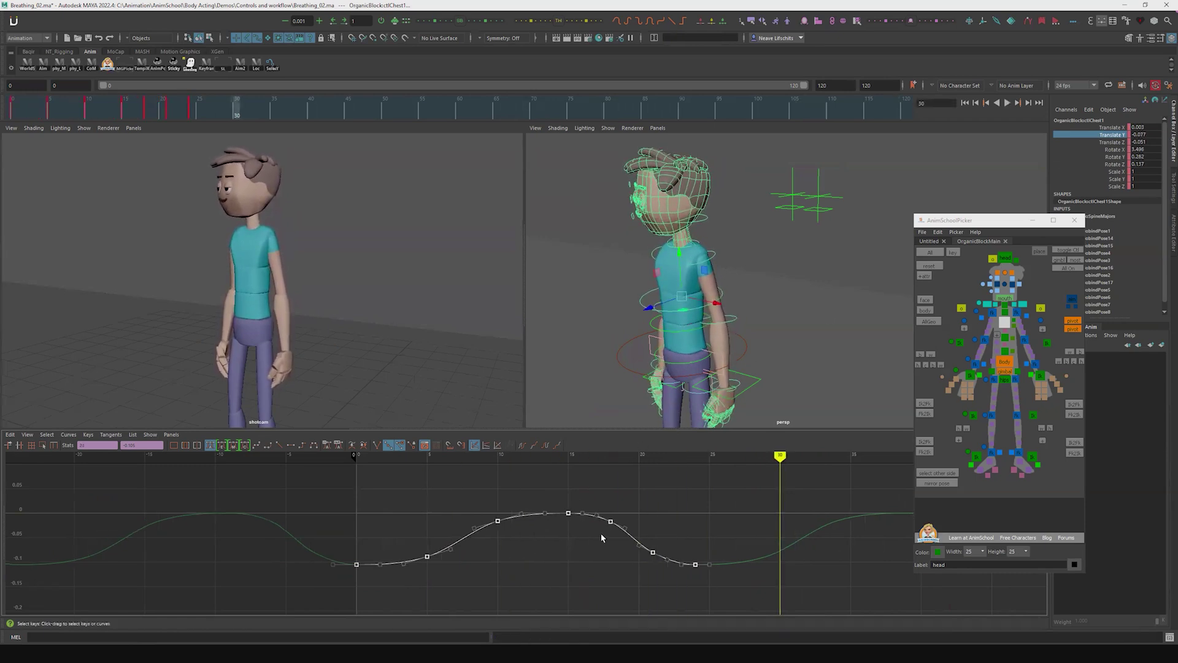
key("alt+shift+Right")
key("alt+v")
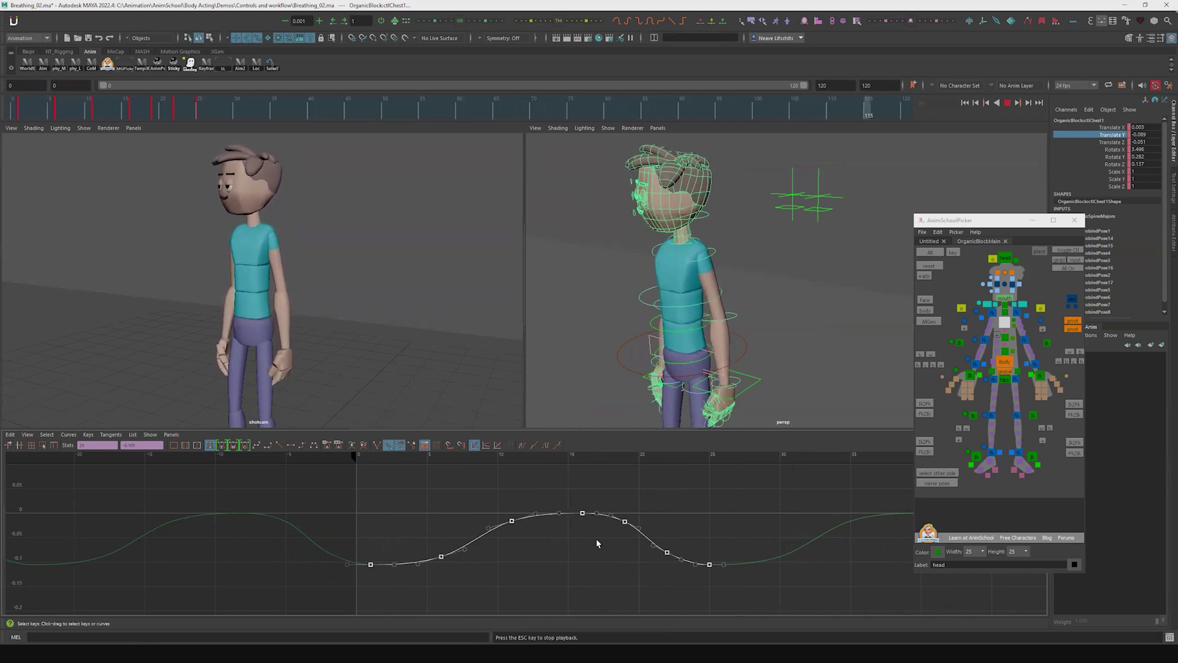
key("alt+shift+Left")
key("alt+shift+Left")
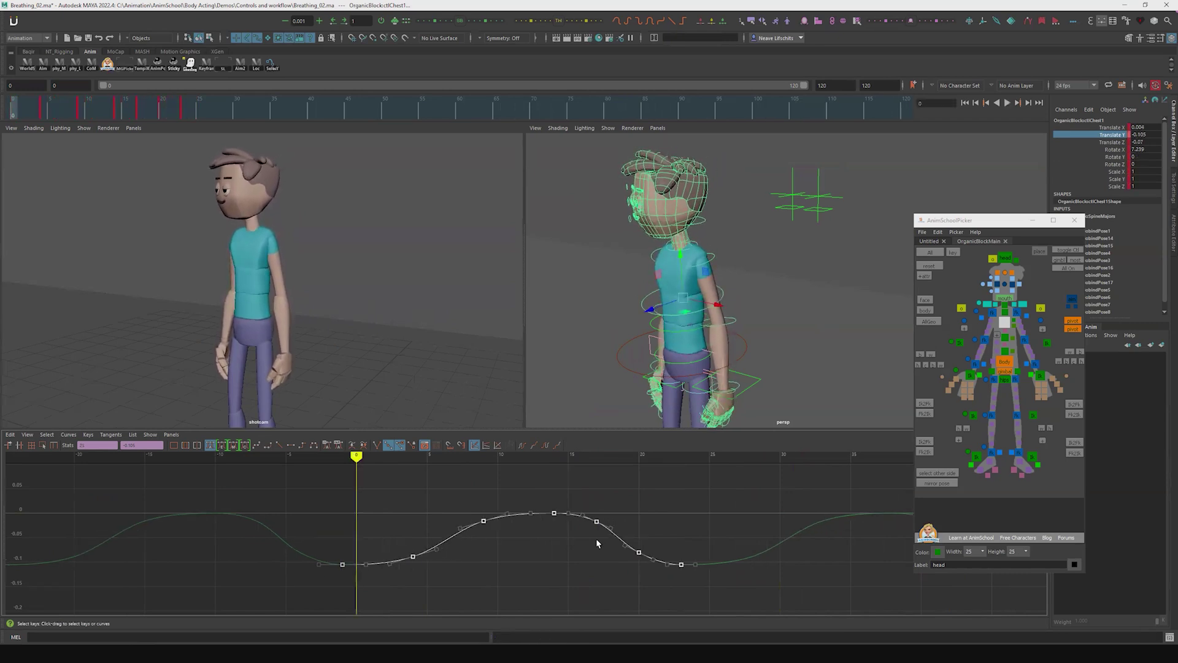
key("alt+v")
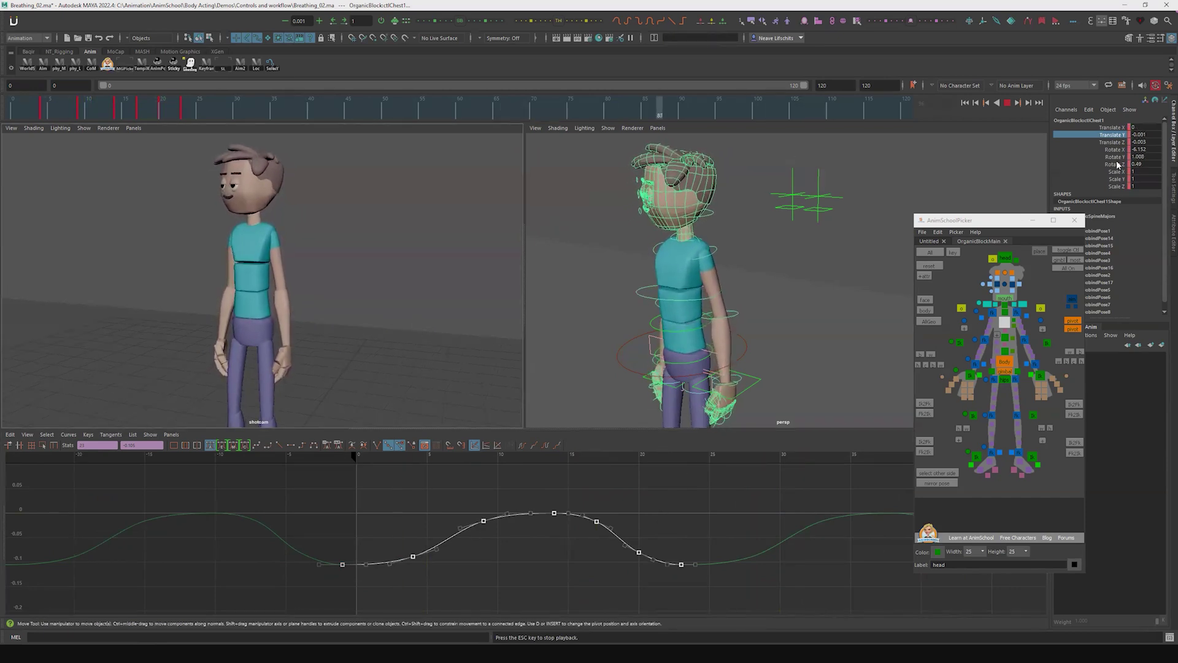
key("alt+v")
Isolate the chest control's Rotate Y curve and try shifting all its keys two frames later in playback
left_click(1113, 157)
key("f")
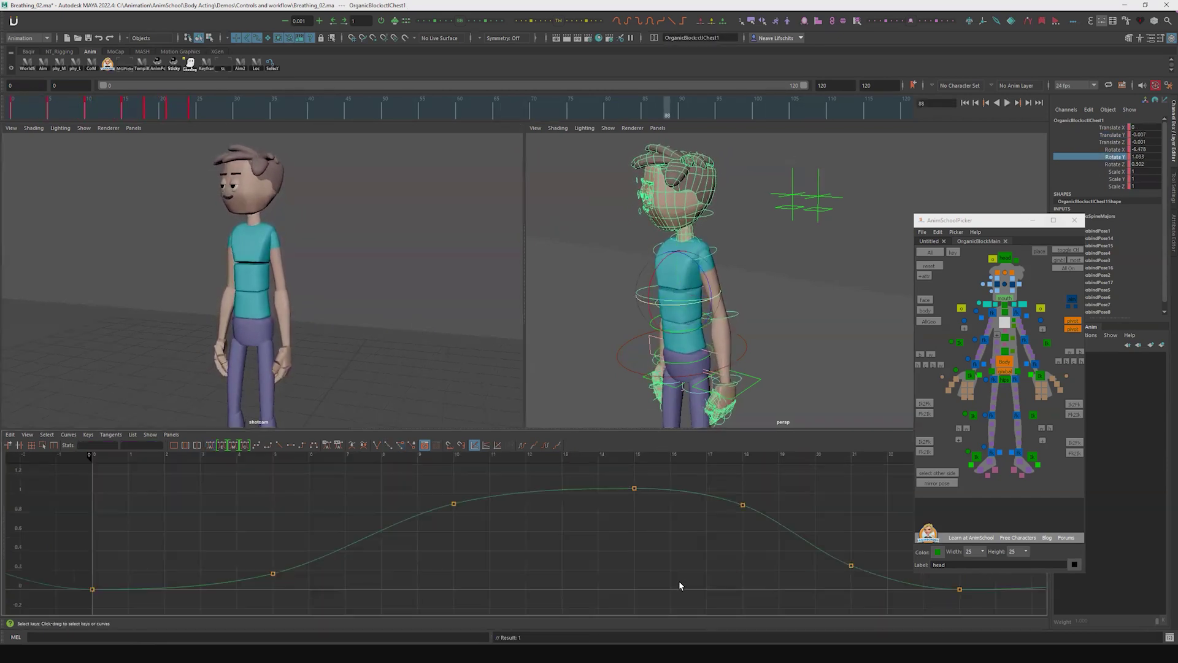
key("alt+v")
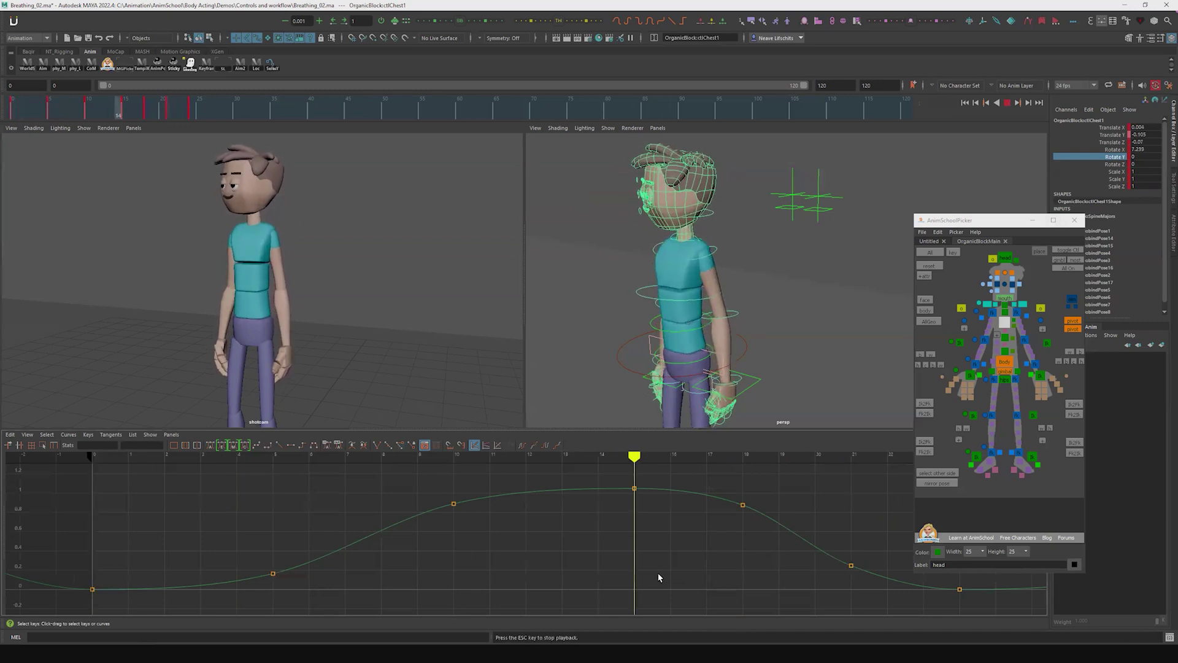
key("alt+v")
left_click_drag(685, 520, 670, 471)
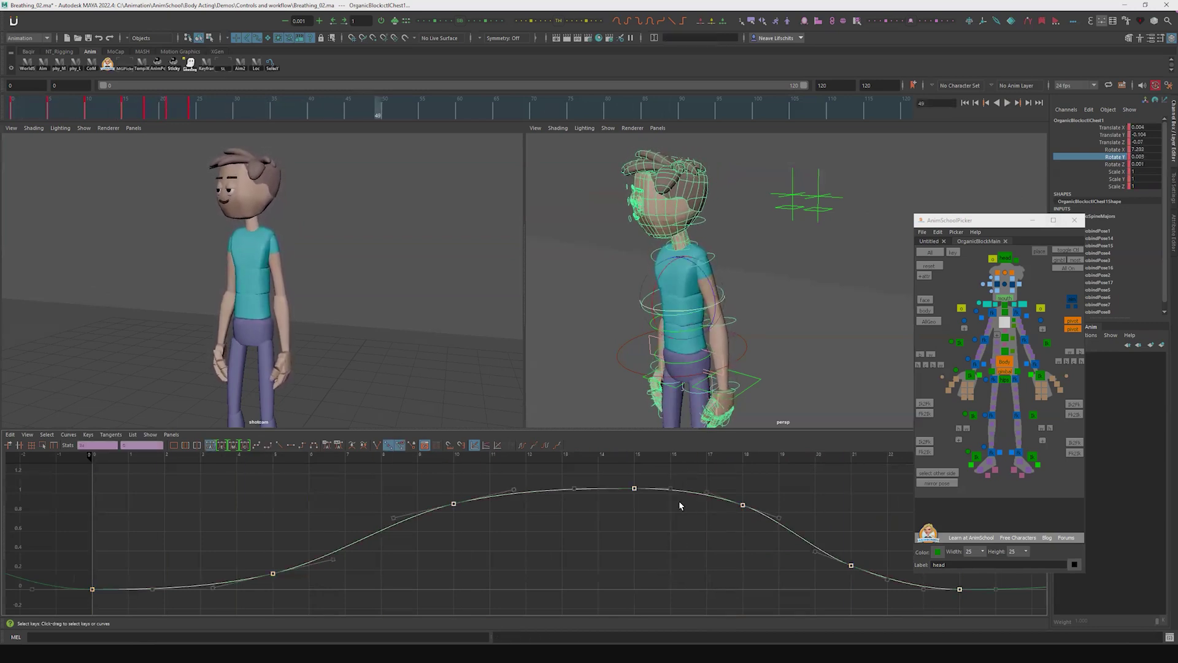
key("alt+Right")
key("alt+Right")
key("alt+v")
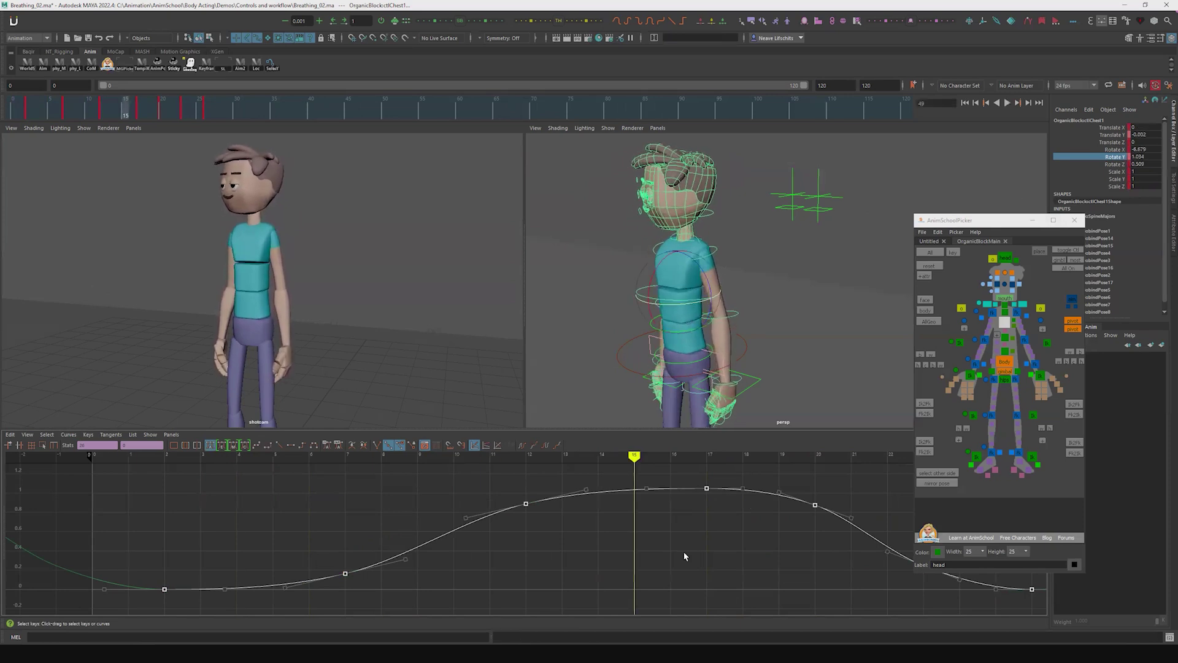
Undo the two-frame shift of the Rotate Y curve
key("alt+v")
key("ctrl+z")
key("ctrl+z")
Replay the breathing cycle from the start in a closer perspective view of the torso, and clear the selection
key("alt+shift+v")
key("alt+v")
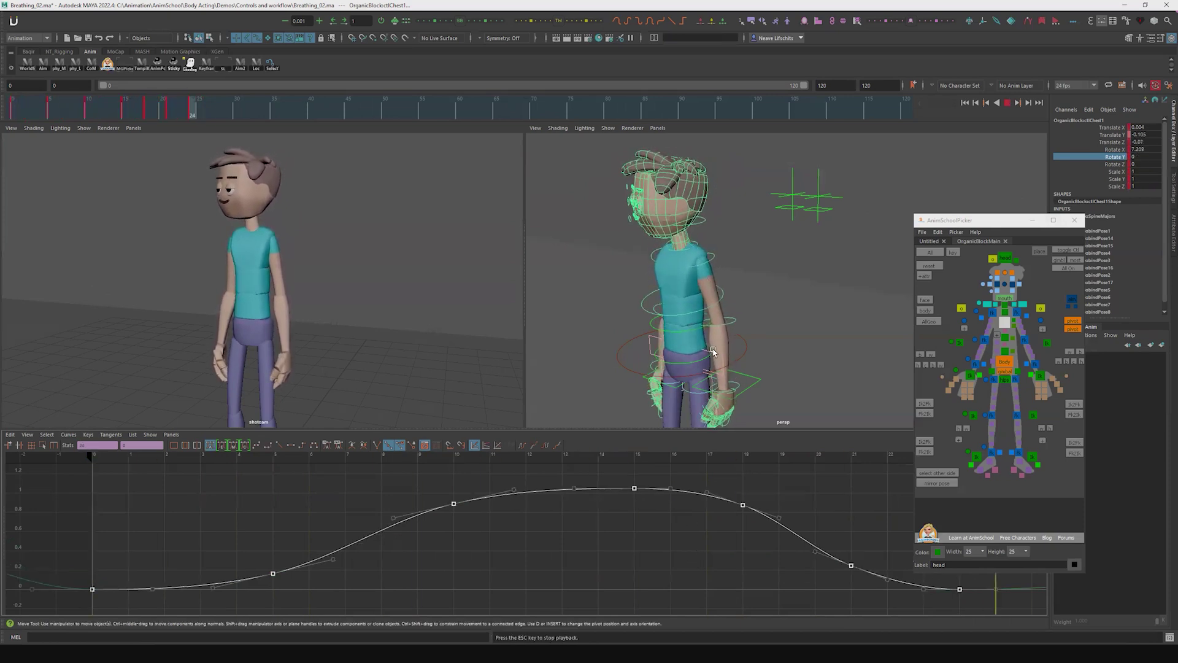
right_click_drag(723, 319, 724, 320, "alt")
left_click_drag(725, 321, 739, 279, "alt")
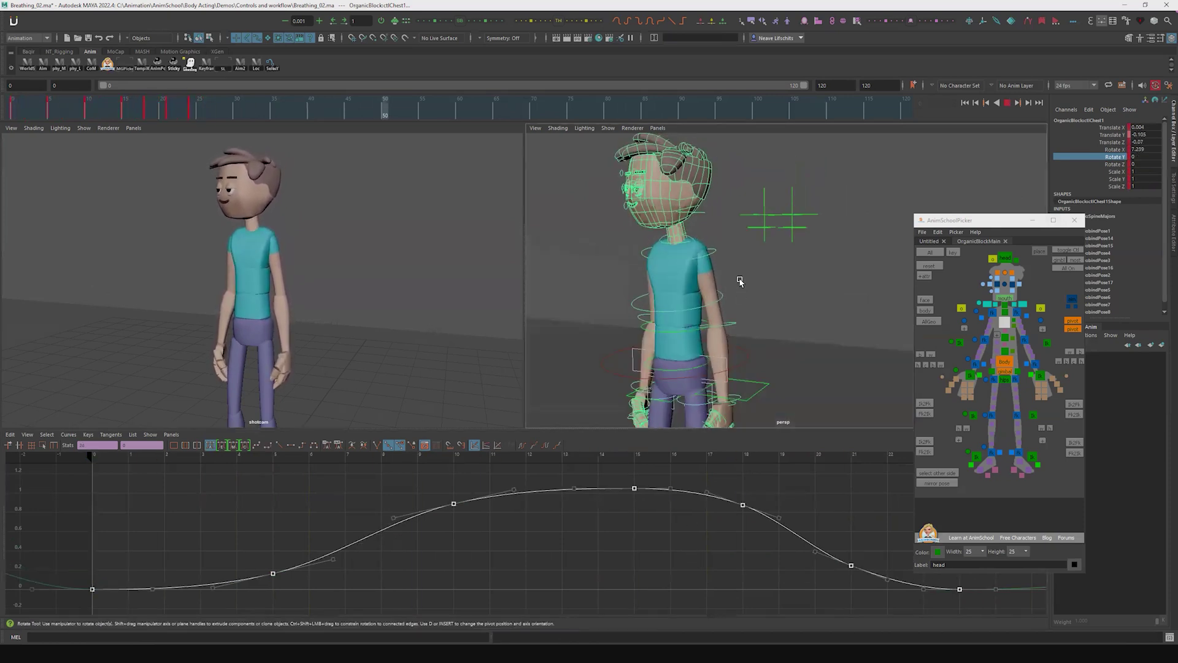
right_click_drag(739, 279, 723, 250, "alt")
key("alt+v")
left_click(699, 238)
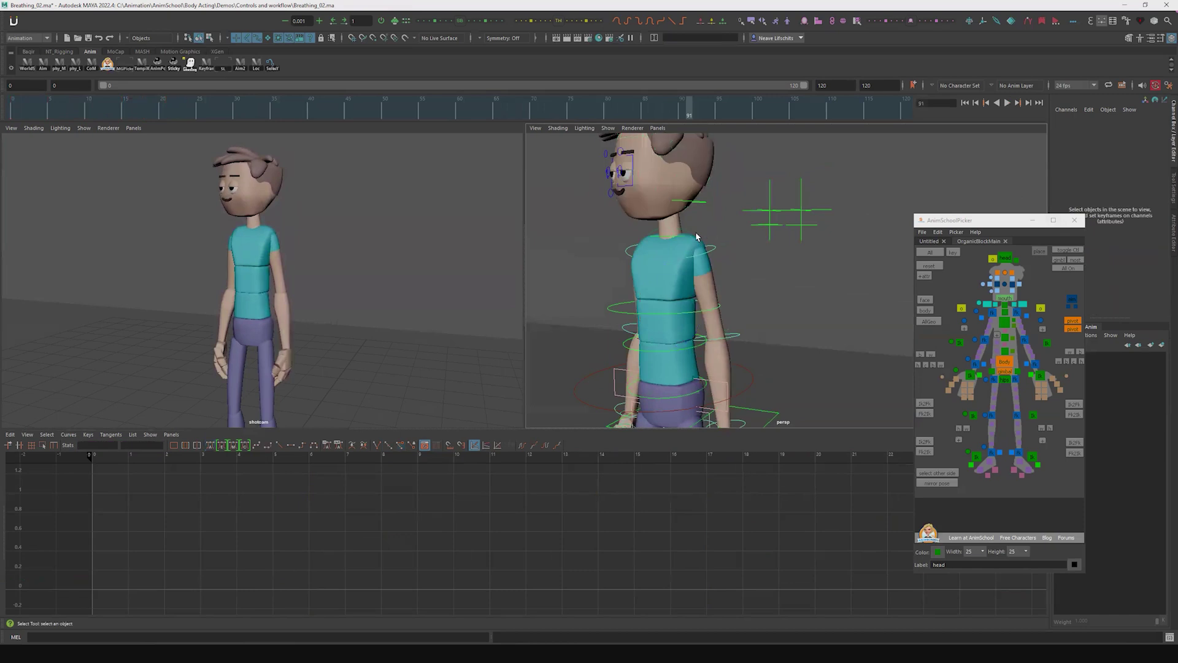
Select both shoulder controls and return to the first frame
left_click(688, 234)
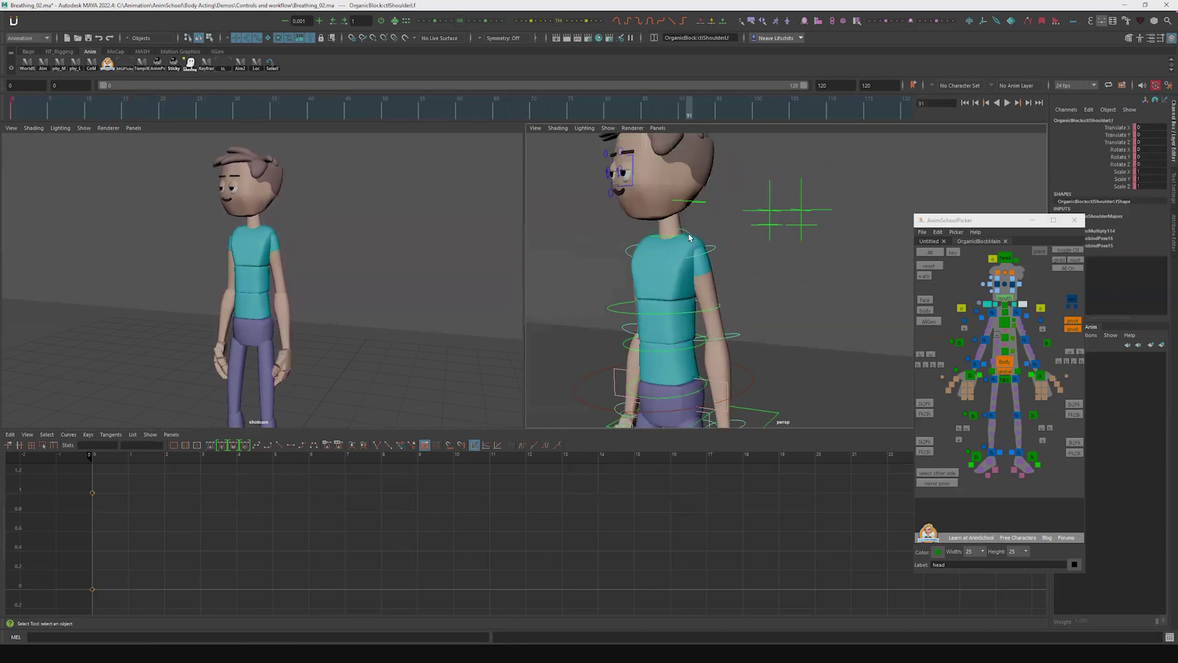
left_click(652, 232)
key("e")
key("alt+shift+v")
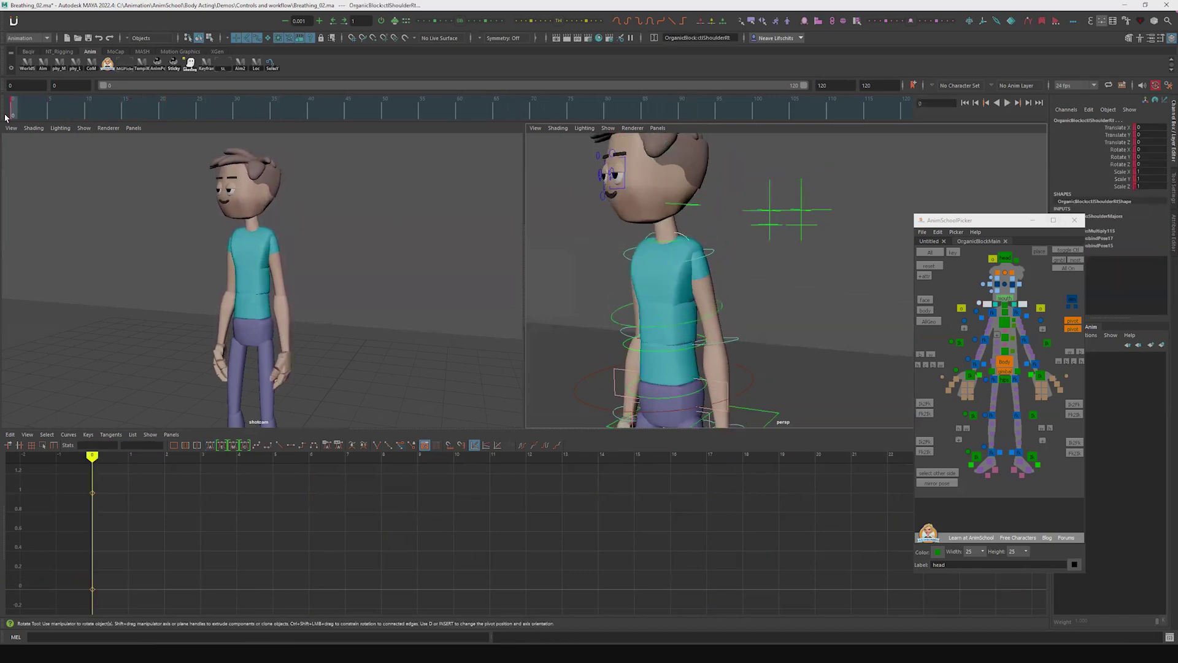
Copy the chest control's Rotate X curve and paste it onto the channels of both shoulder controls
key("q")
left_click(710, 315)
key("f")
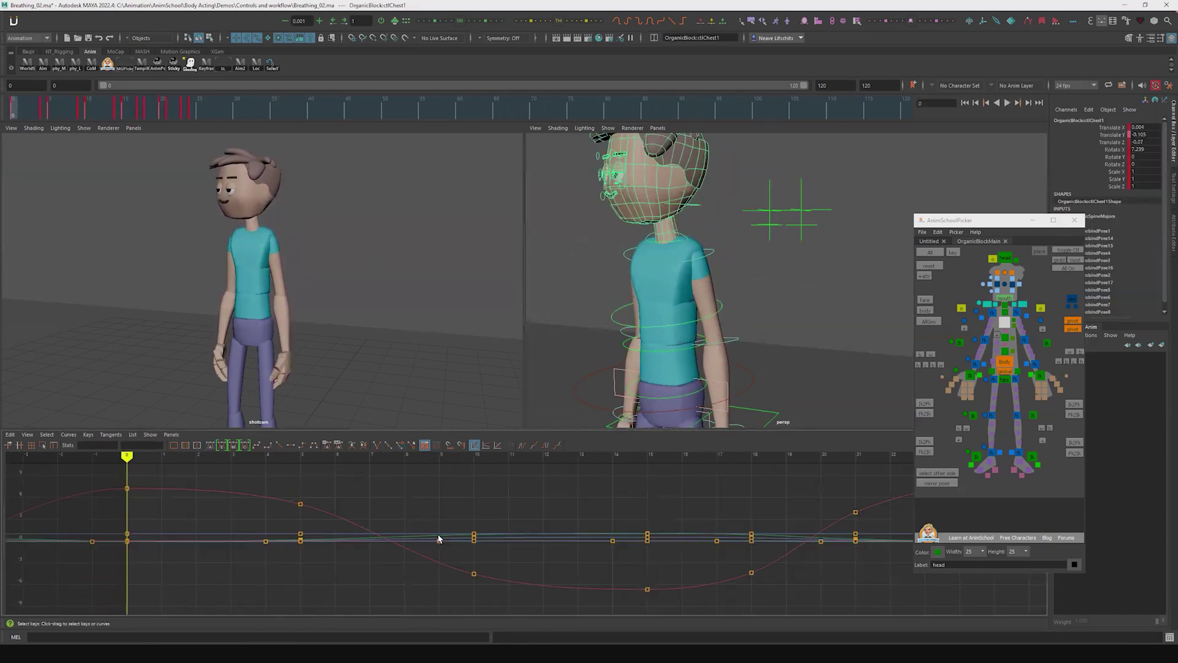
left_click(1113, 135)
left_click(1112, 143)
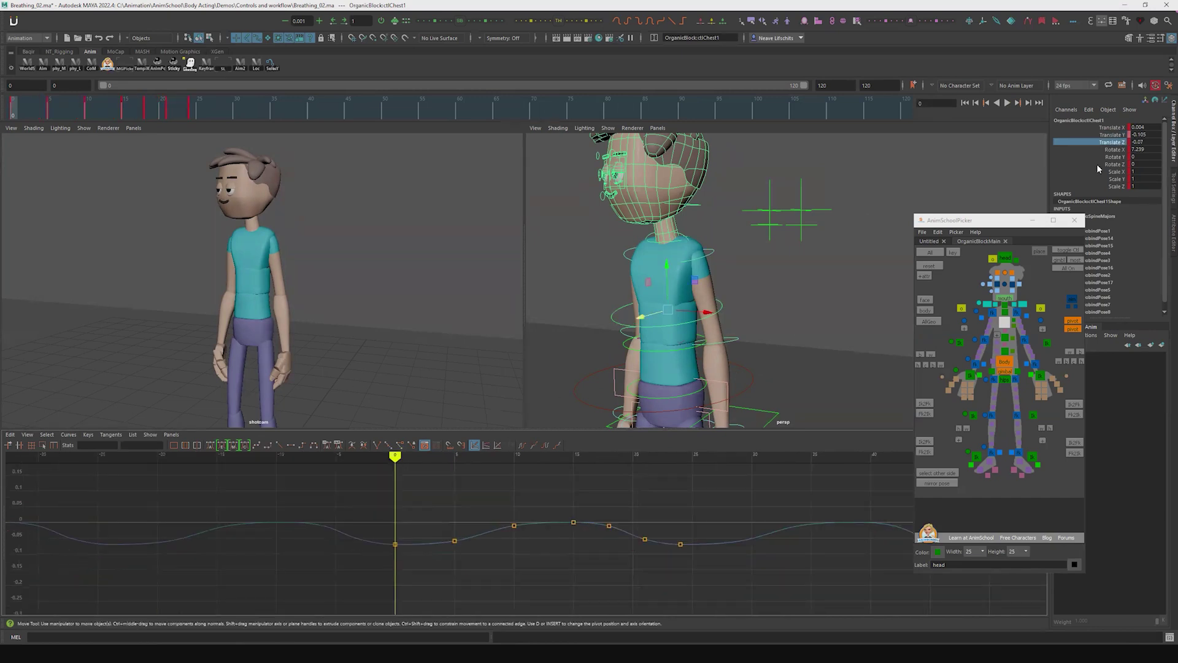
left_click(1112, 149)
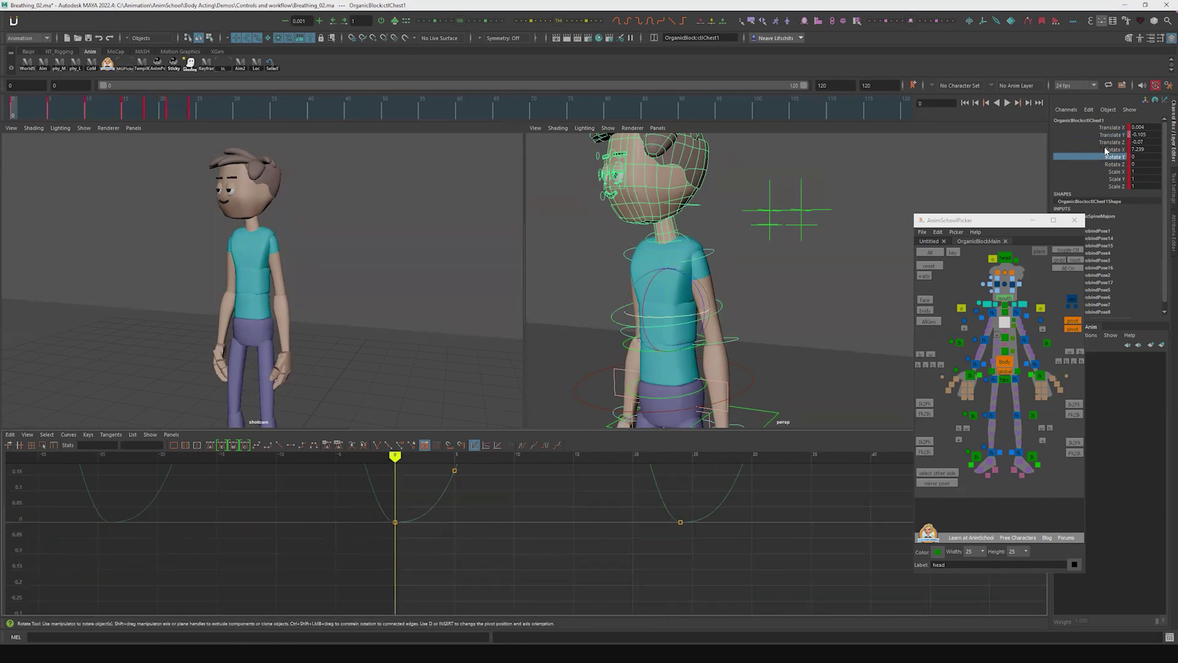
key("f")
left_click(472, 583)
left_click(684, 240)
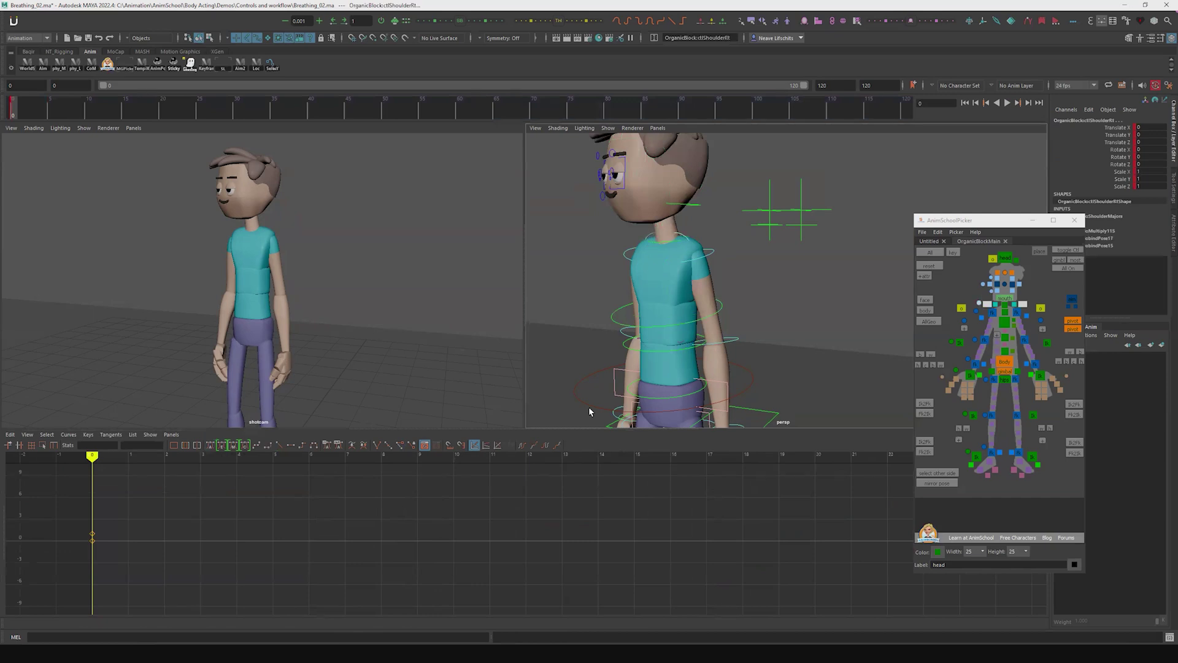
key("ctrl+v")
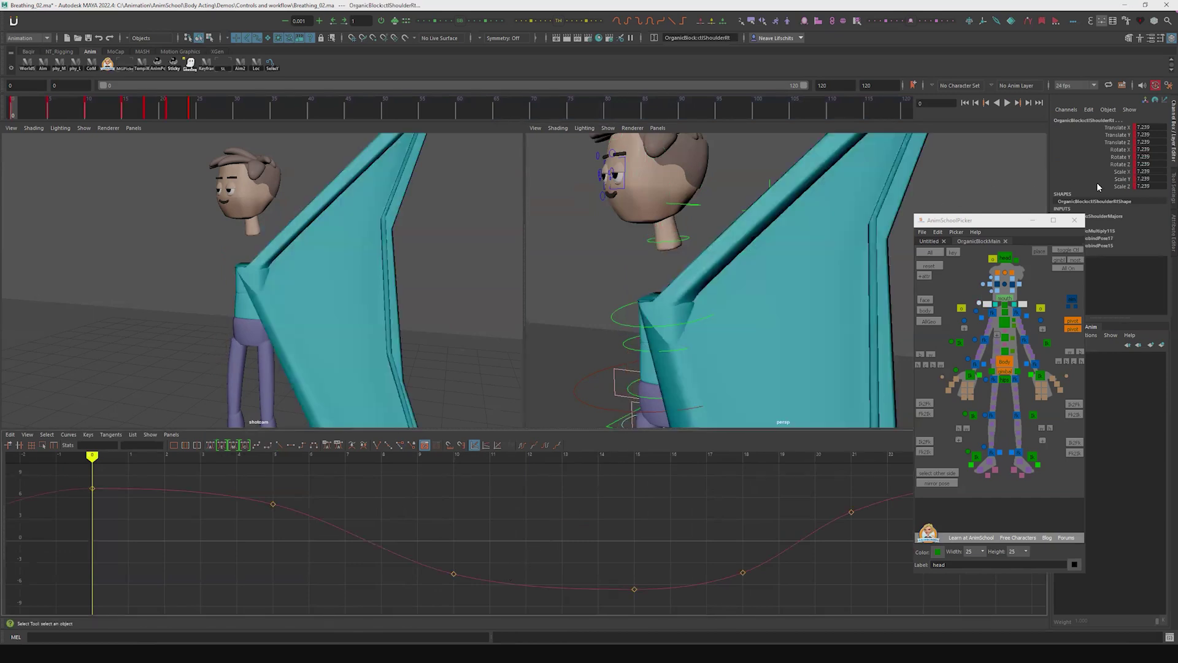
Delete the pasted keys from the shoulders' Scale and Translate channels, keeping only the rotation curves
left_click_drag(1098, 186, 1105, 171)
key("f")
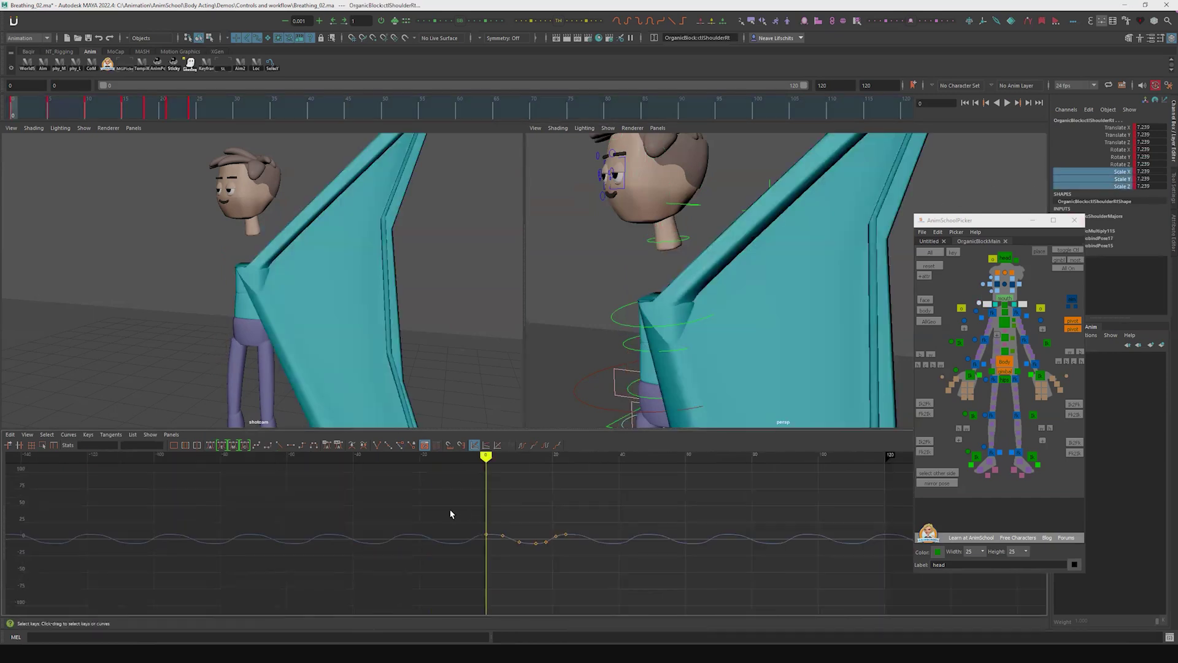
key("Delete")
left_click_drag(1117, 127, 1117, 143)
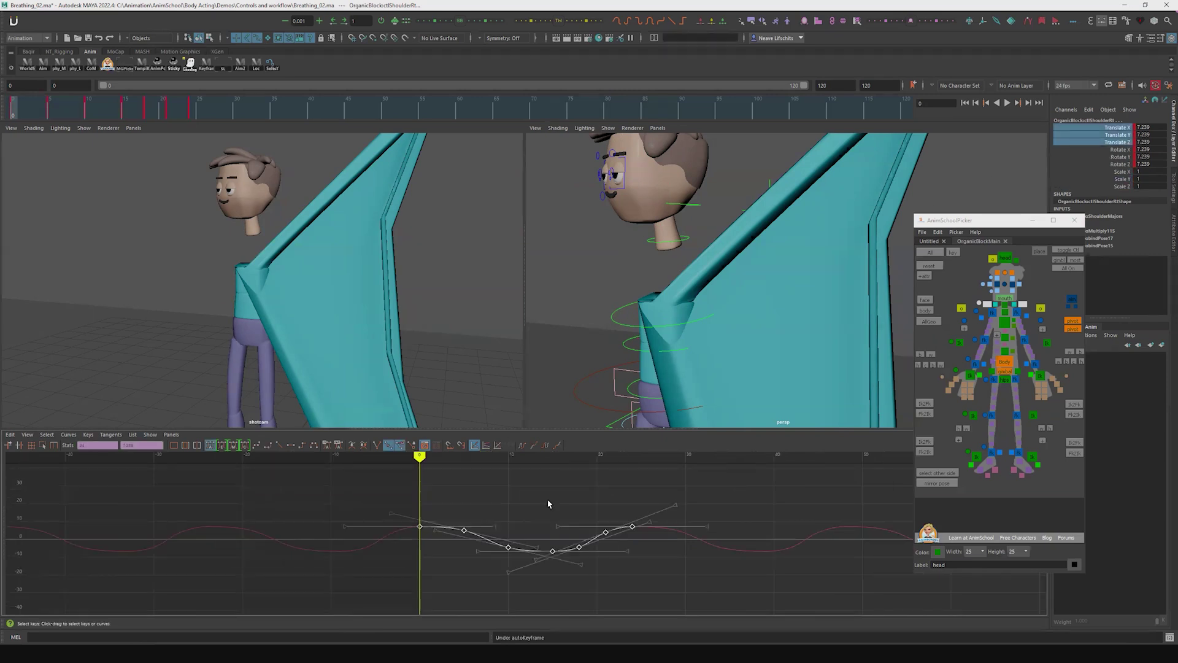
key("Delete")
Play the cycle, try out how the shoulders' individual Rotate channels move them, and undo the trial values
key("alt+v")
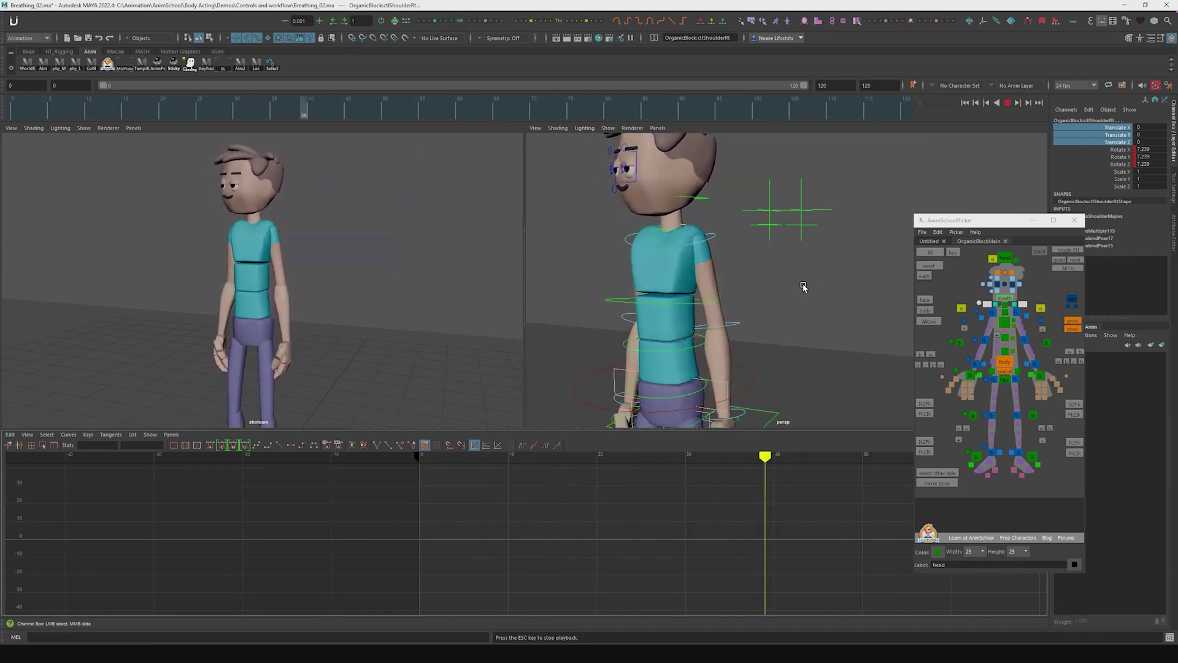
key("Escape")
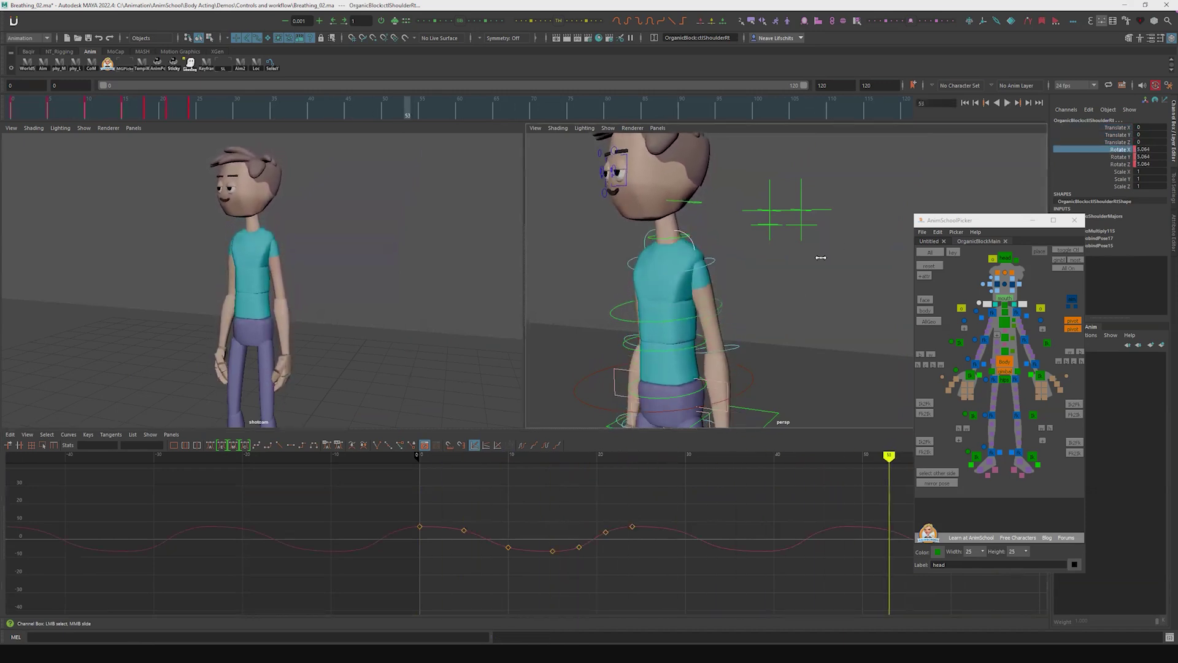
key("e")
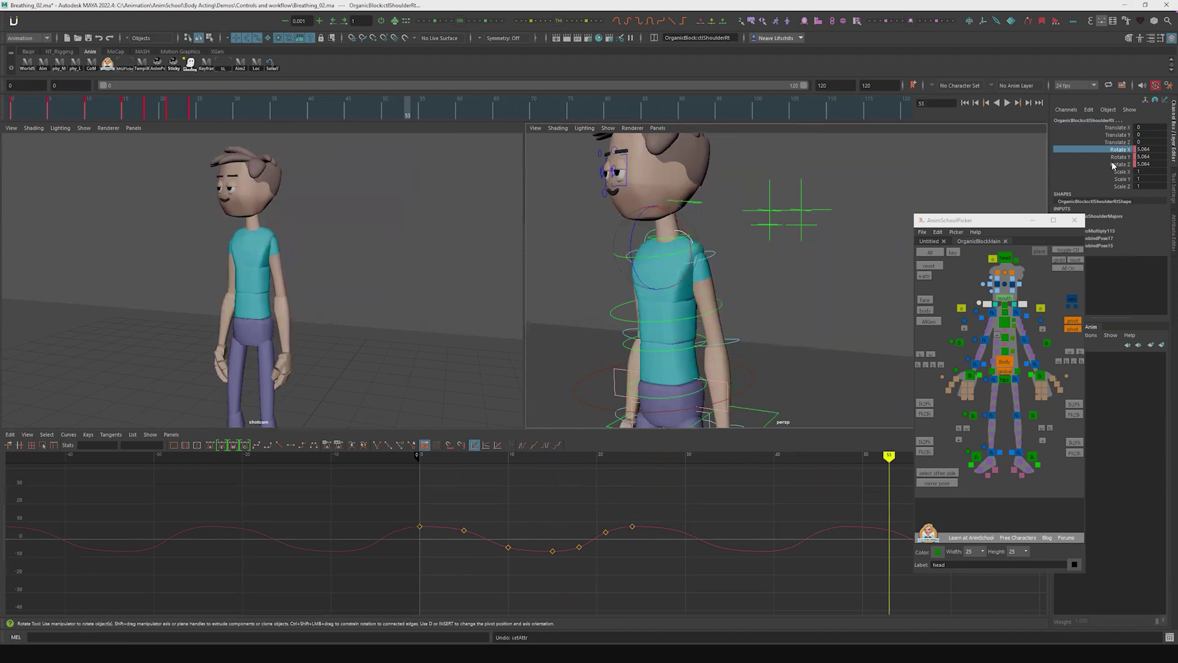
left_click(1115, 157)
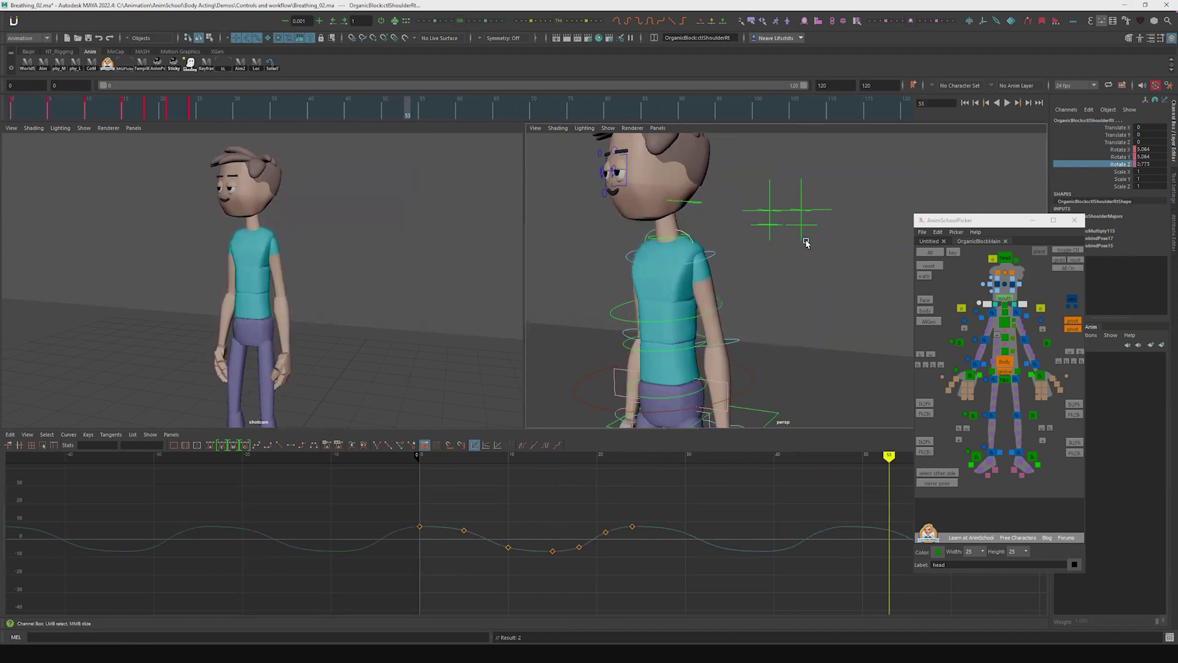
key("ctrl+z")
Scale down the shoulders' Rotate Z curve to a peak of about 1.5 and check it in playback
left_click_drag(491, 522, 476, 560)
key("f")
key("r")
middle_click_drag(587, 539, 584, 551, "shift")
key("f")
right_click_drag(655, 545, 555, 549, "alt+shift")
key("w")
mouse_move(555, 550)
middle_mouse_down("shift")
mouse_move(551, 562)
mouse_move(552, 551)
middle_mouse_up("shift")
key("r")
key("alt+shift+v")
key("alt+v")
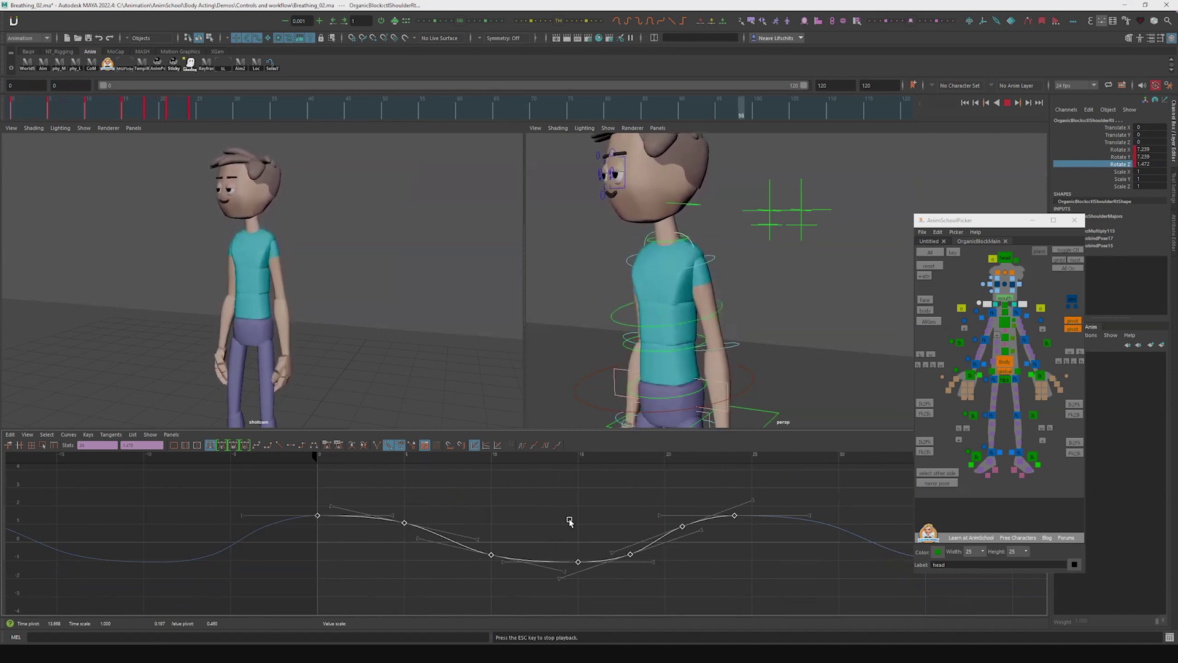
key("Escape")
Shift all keys of the shoulders' Rotate Y curve two frames later, checking playback after each frame
left_click(1103, 157)
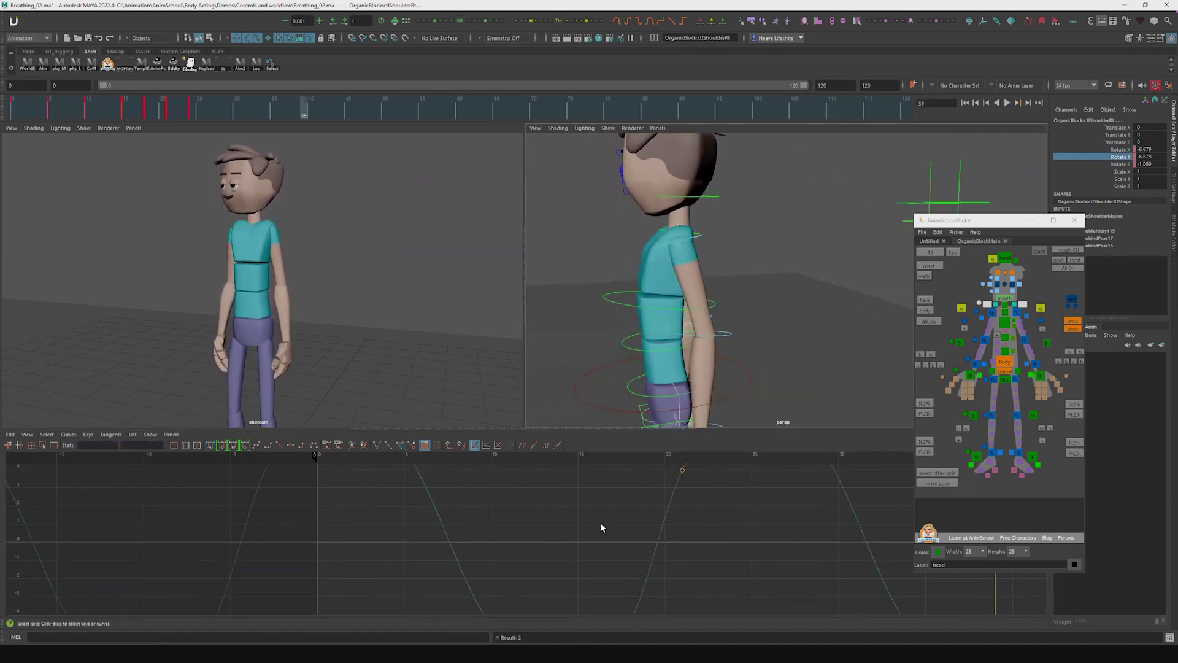
key("f")
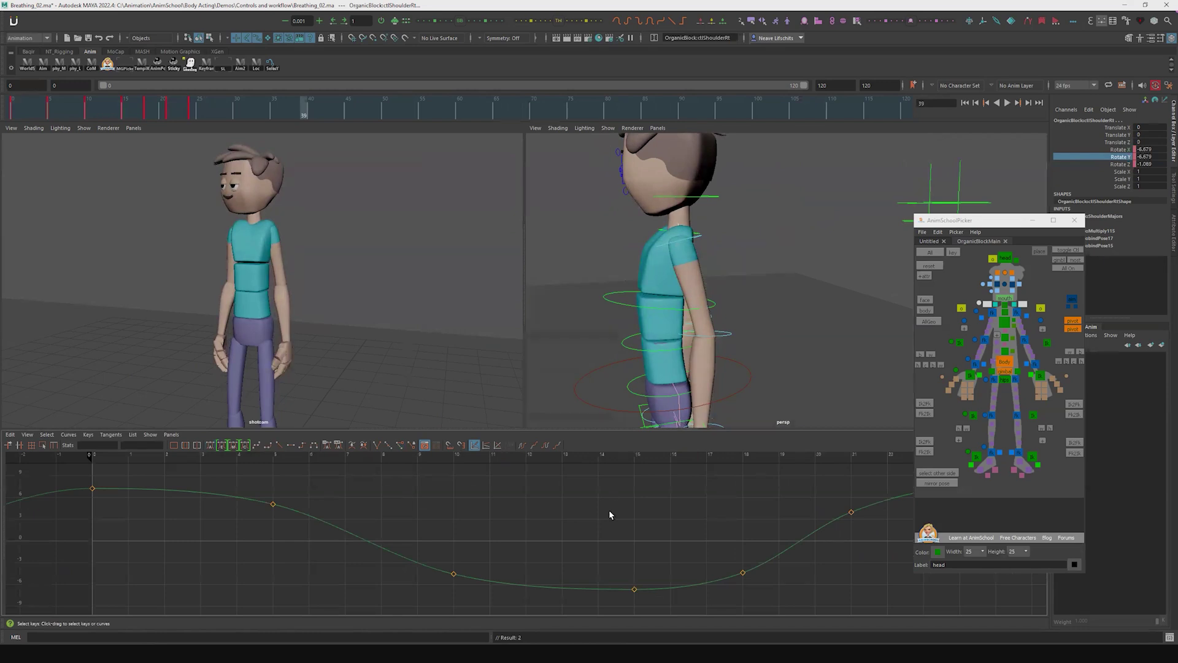
left_click_drag(417, 521, 358, 582)
middle_click_drag(497, 521, 539, 507)
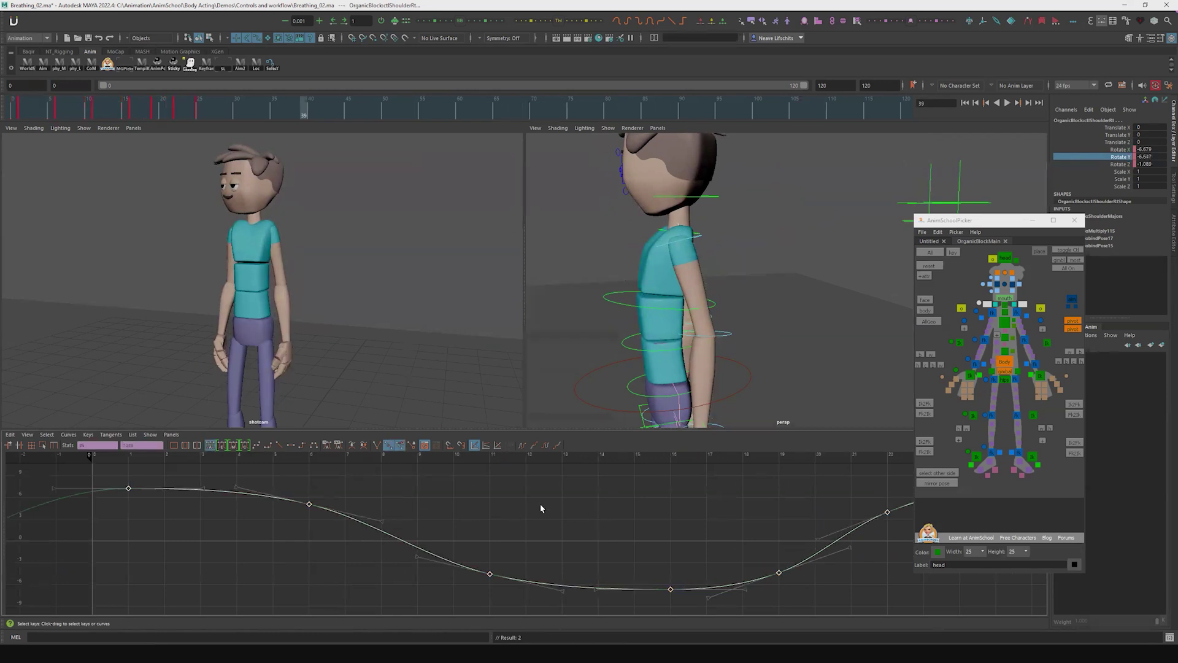
key("alt+v")
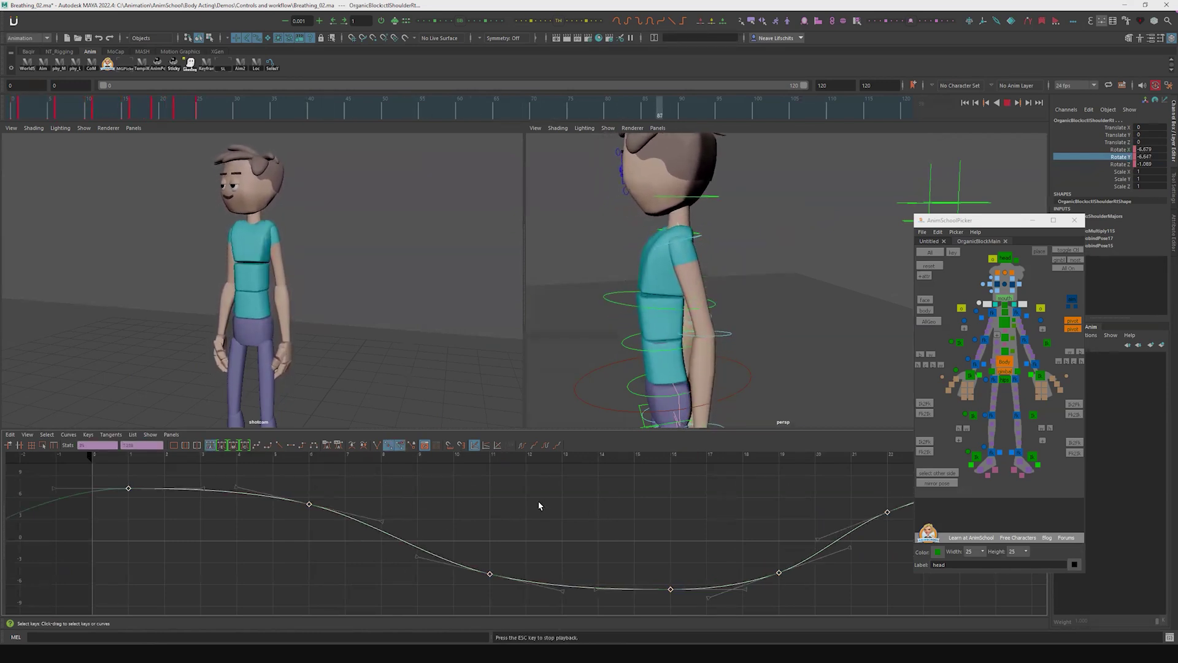
key("Escape")
key("alt+Right")
key("alt+v")
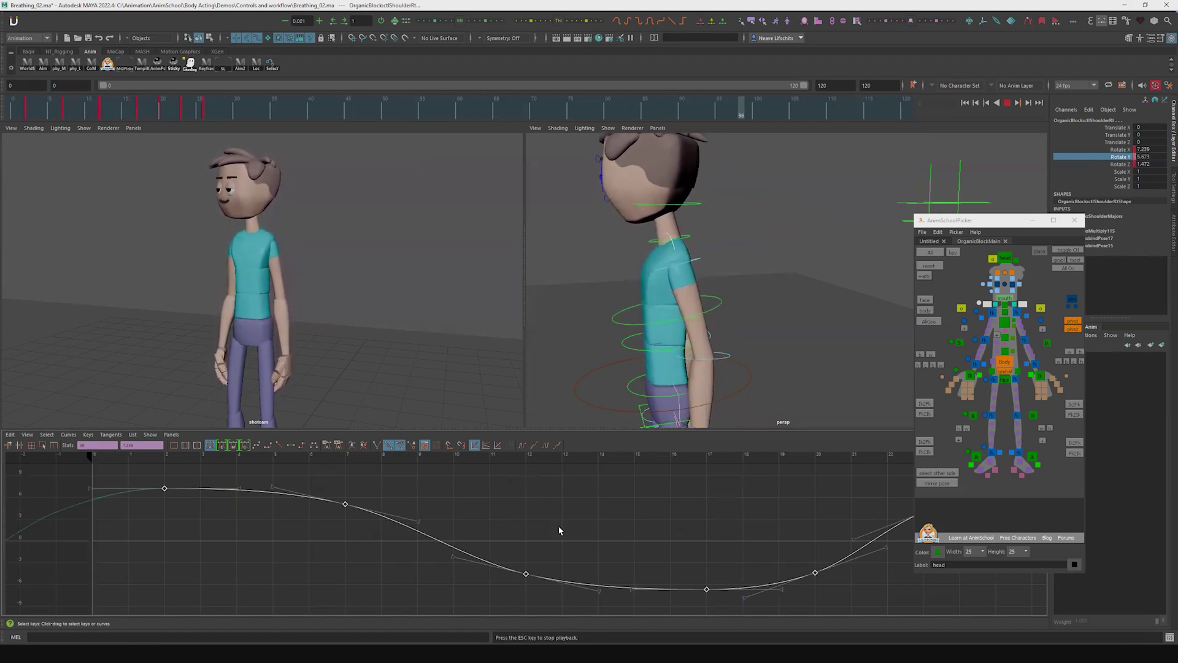
key("alt+v")
Shift the shoulders' Rotate X and Rotate Y curves together one frame later and play the cycle
key("alt+shift+v")
left_click(1120, 149, "ctrl")
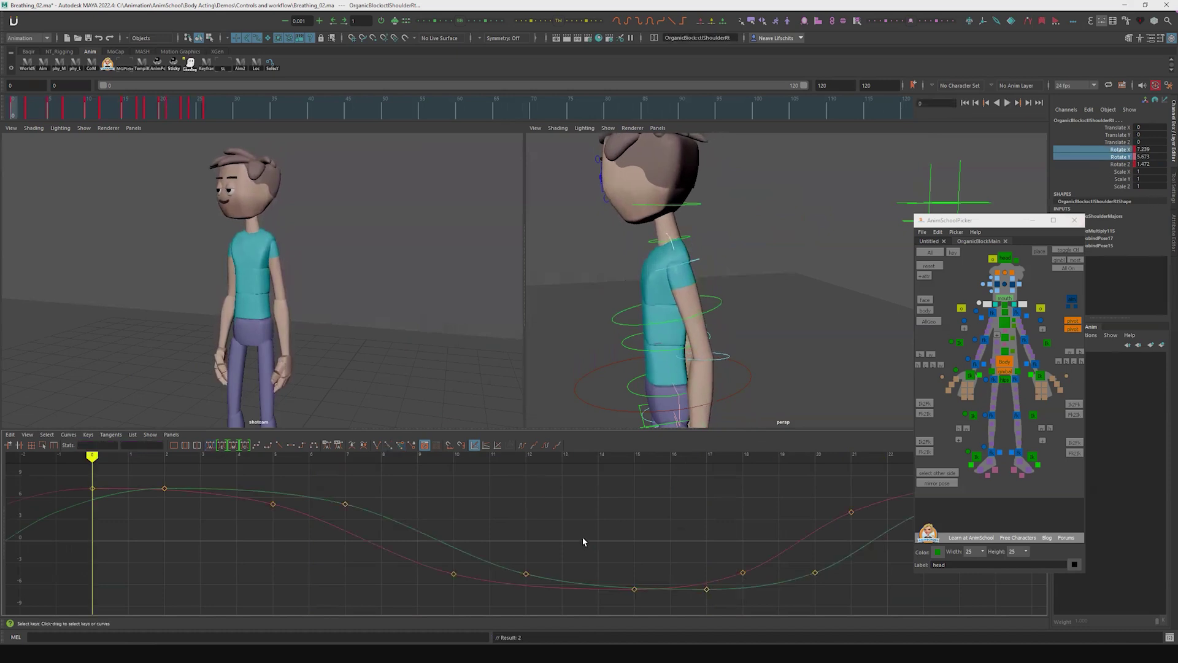
right_click_drag(583, 523, 470, 510, "alt")
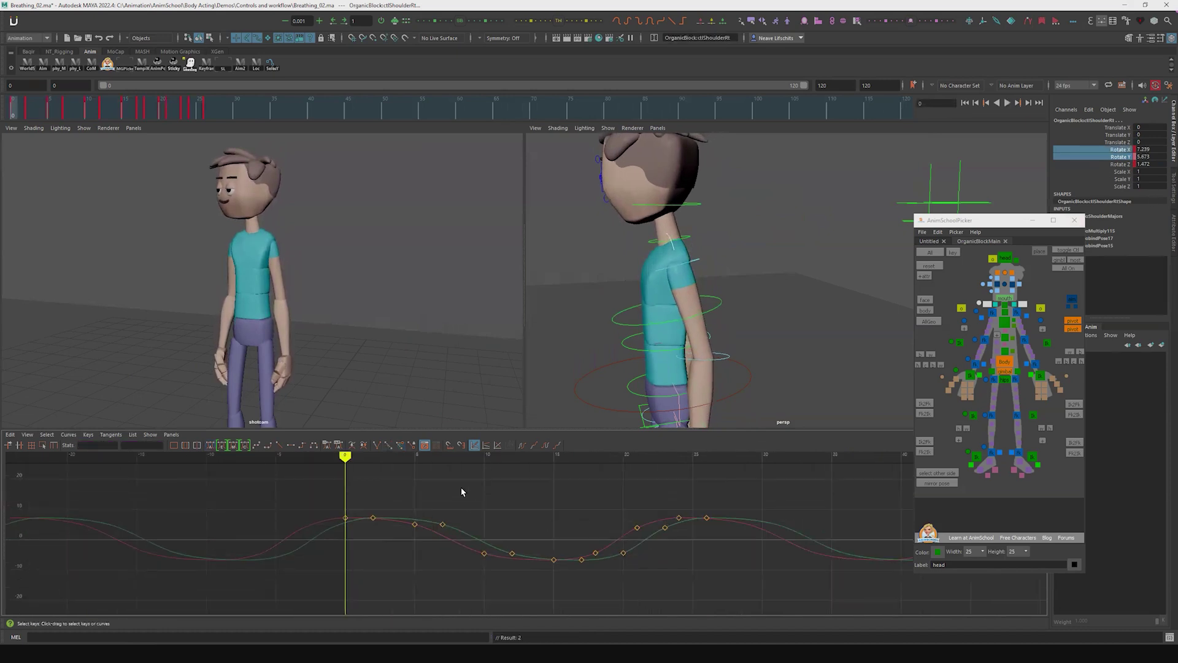
left_click_drag(461, 491, 464, 586)
key("alt+Right")
key("alt+v")
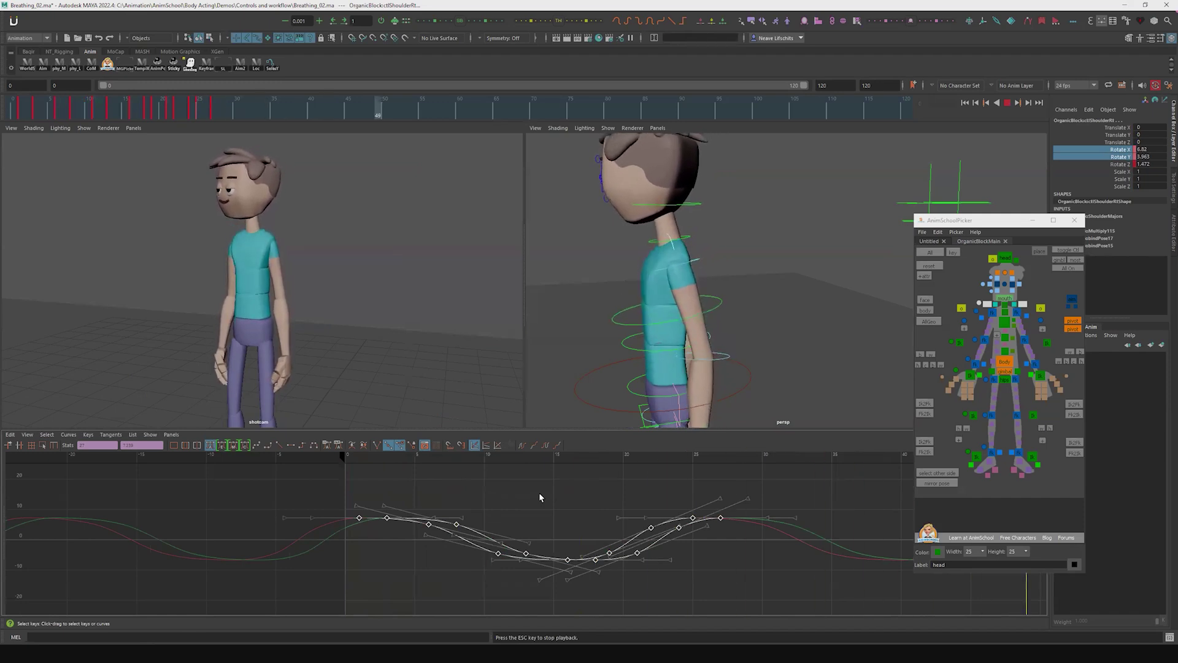
key("alt+v")
Isolate the shoulders' Rotate Y curve, move its keys one frame earlier, and play the cycle
left_click(1109, 157)
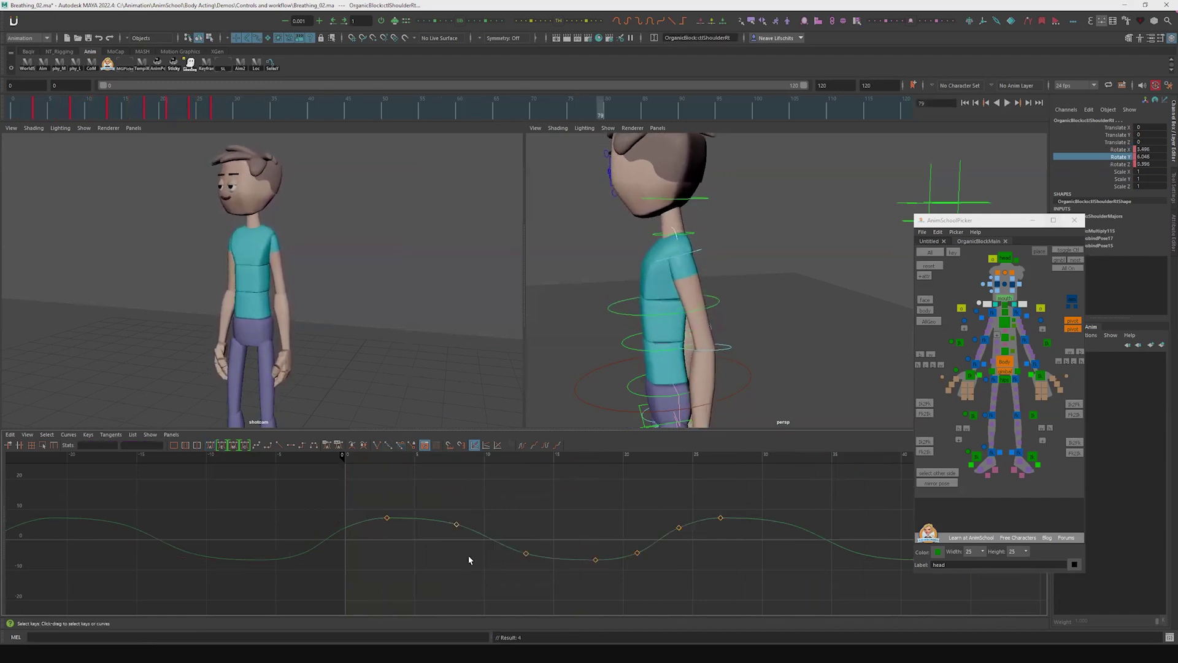
left_click(513, 556)
key("ctrl+Left")
key("alt+v")
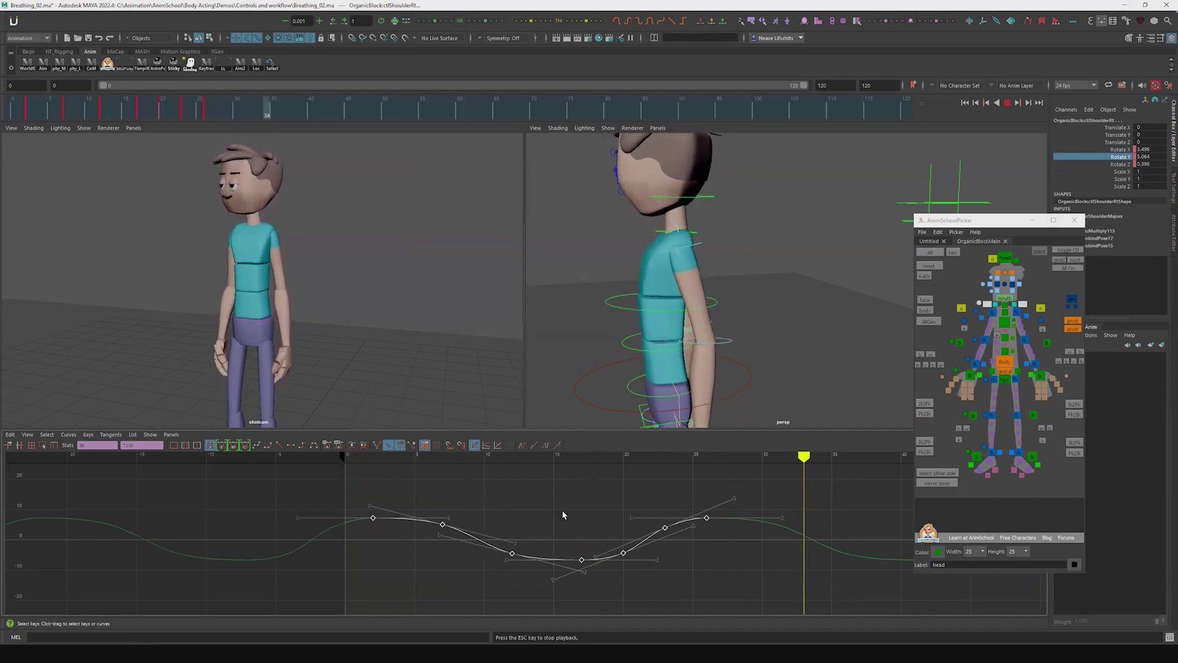
key("Escape")
On the shoulders' Rotate X curve, move the frame 11 key to frame 10 and raise it to about -3.1
left_click(1118, 149)
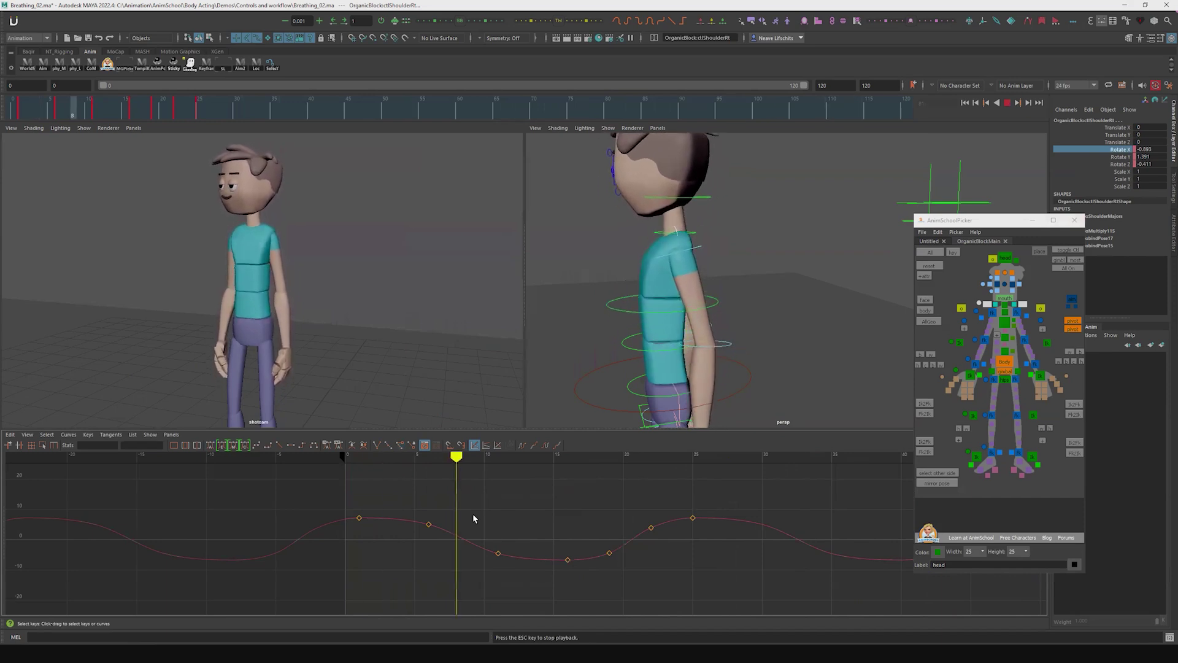
key("Escape")
key("comma")
key("comma")
key("period")
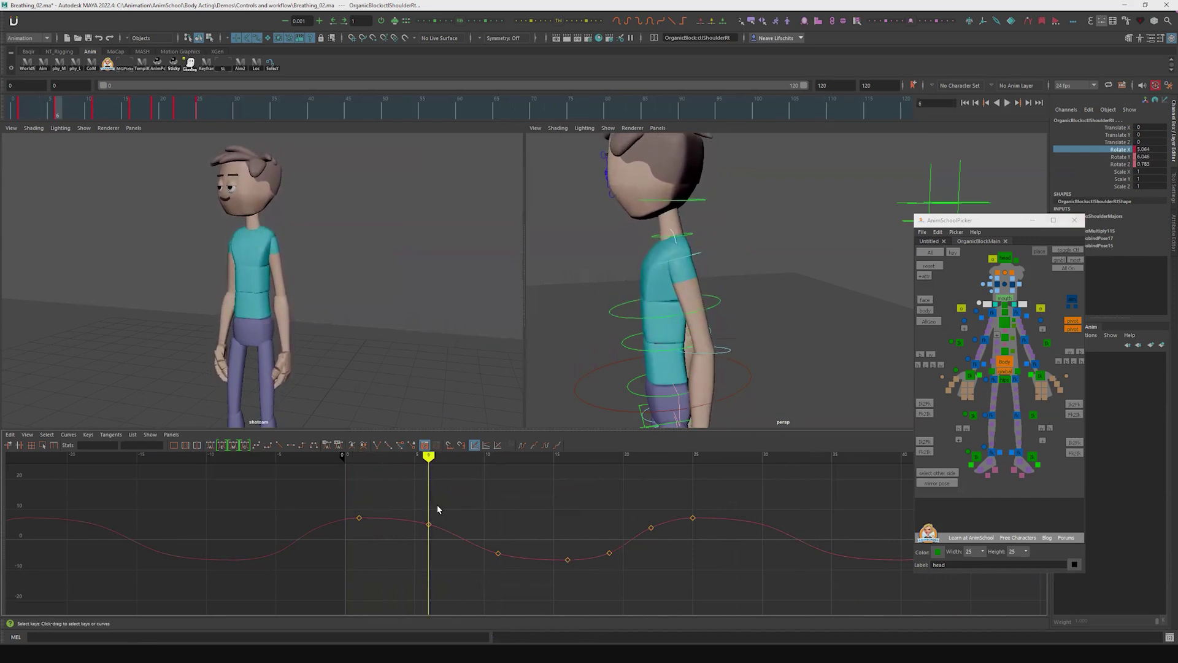
key("alt+period")
key("alt+period")
key("alt+period")
key("alt+period")
key("alt+Left")
key("alt+Up")
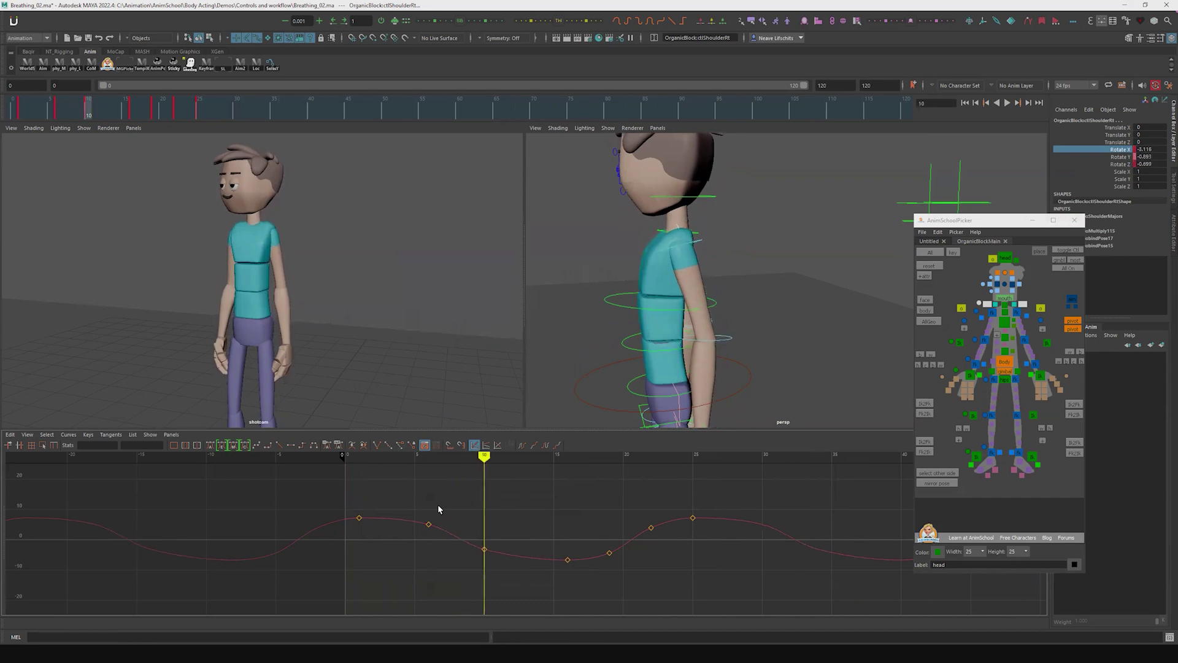
Step through the Rotate X curve, slightly lower the frame 19 key, slightly raise the frame 22 key, and replay the cycle
key("alt+period")
key("alt+period")
key("alt+period")
key("alt+period")
key("alt+period")
key("alt+period")
key("alt+period")
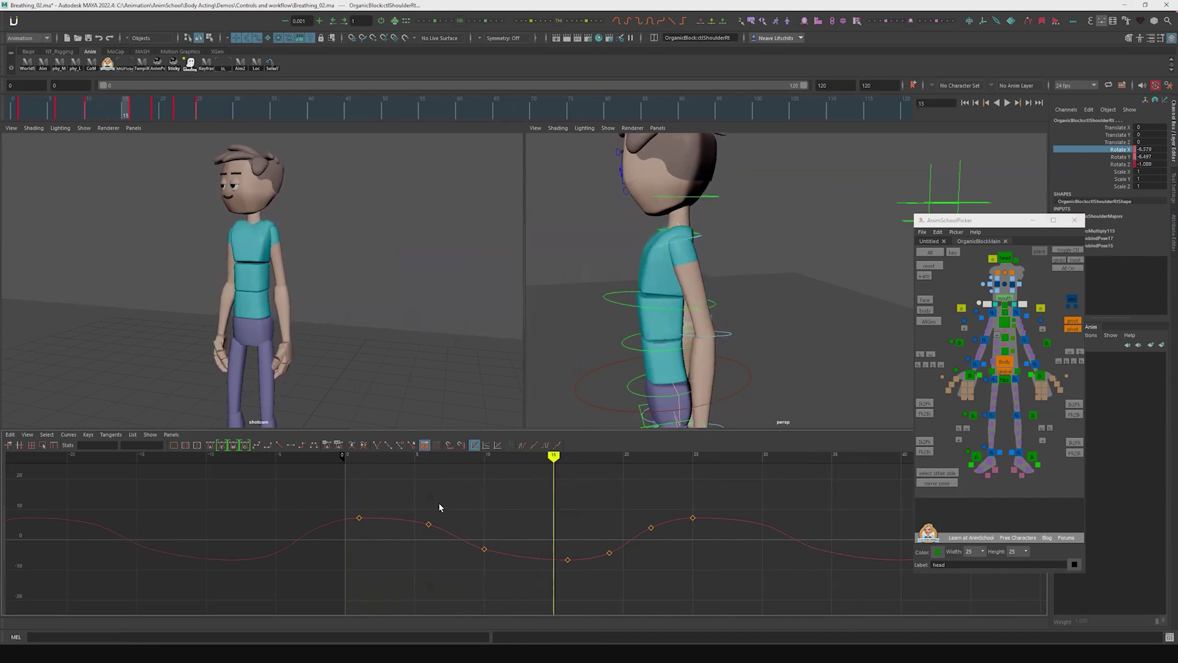
key("alt+period")
key("alt+Down")
key("alt+period")
key("alt+period")
key("alt+period")
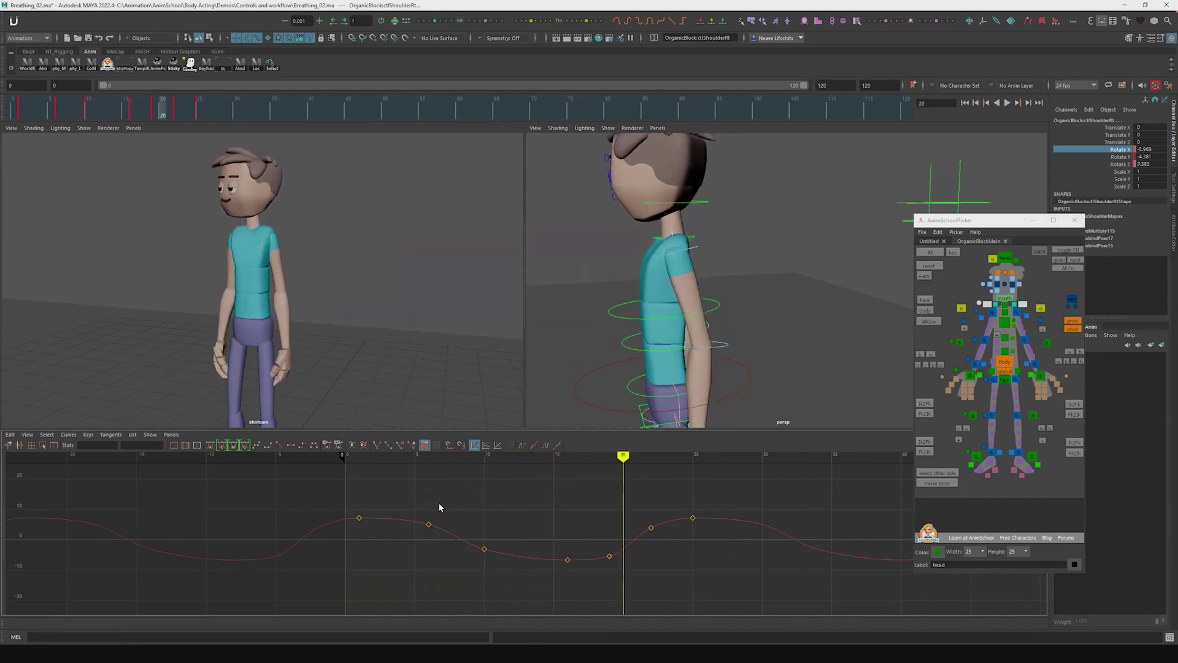
key("alt+v")
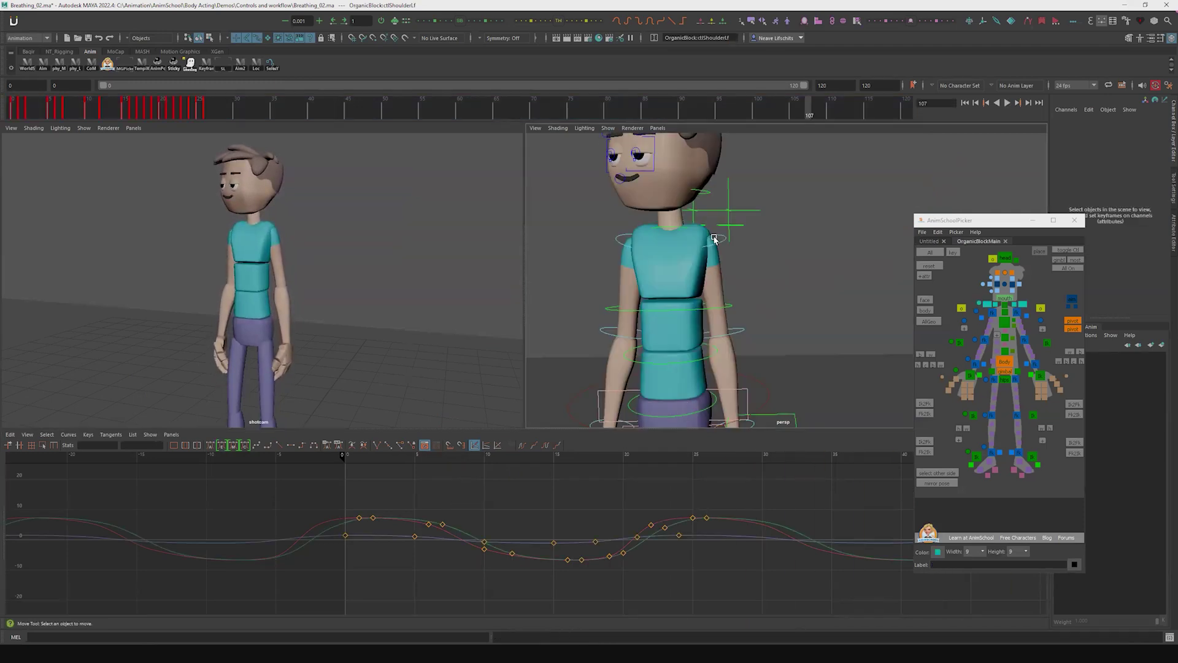
Move the left shoulder control slightly outward along its Z axis and return to the first frame
left_click(715, 238)
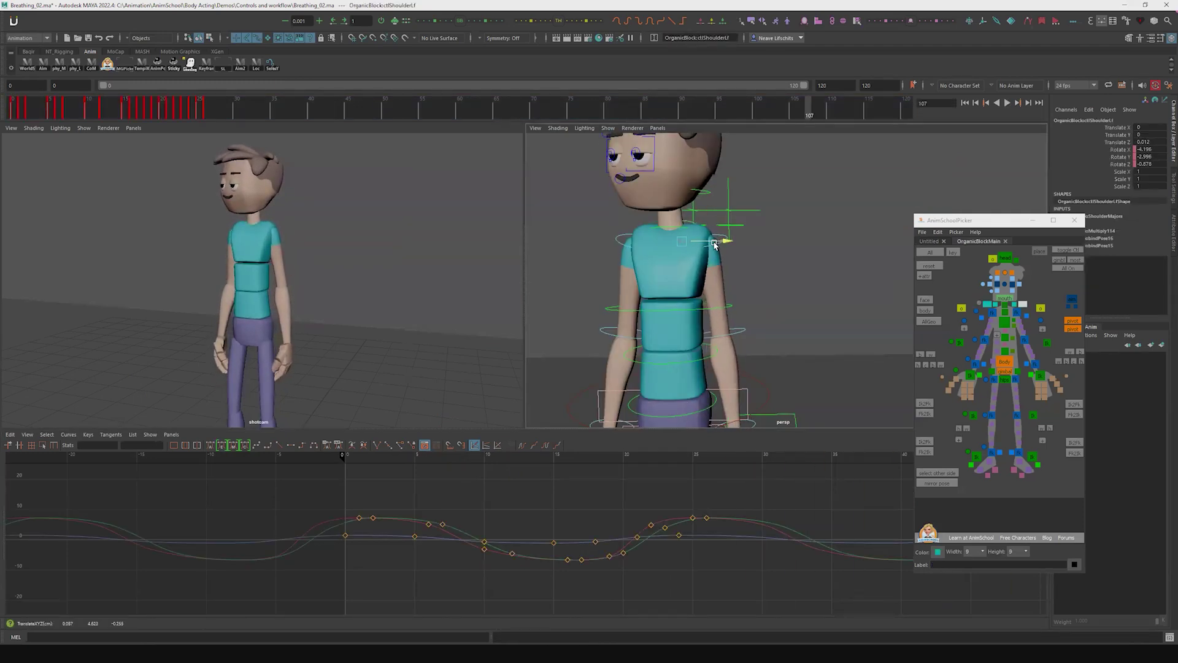
left_click_drag(714, 244, 717, 243)
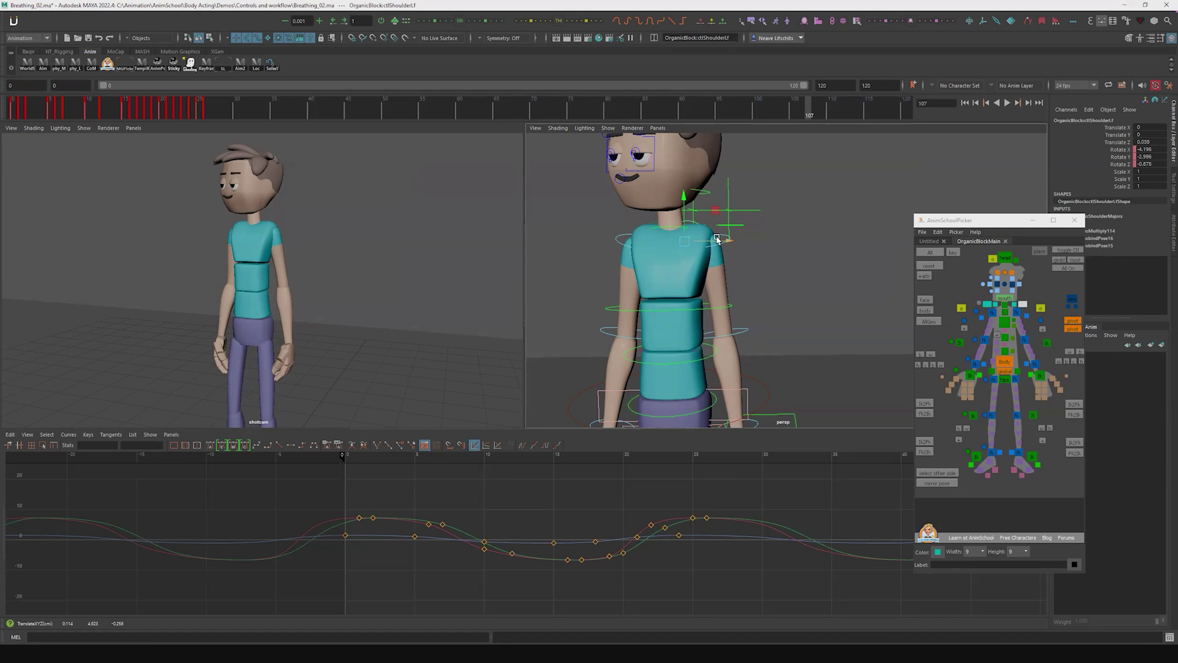
key("alt+shift+v")
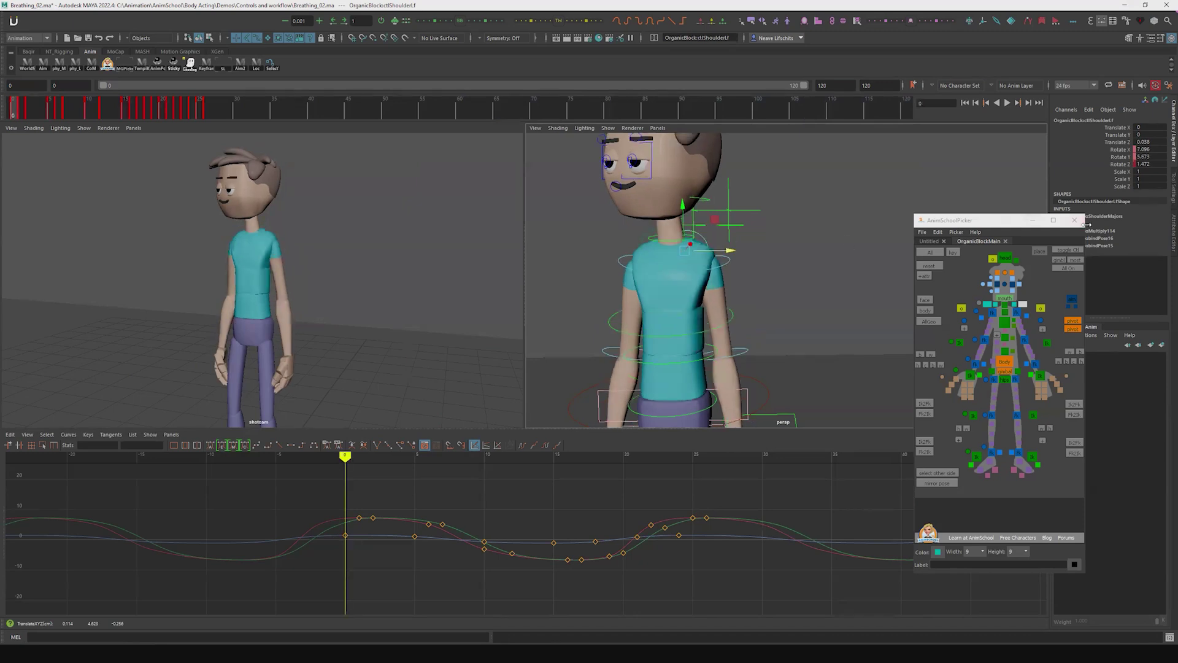
Add the right shoulder control to the selection, isolate the shoulders' Rotate X curves and select all their keys for copying
left_click(988, 305, "shift")
left_click(1095, 148)
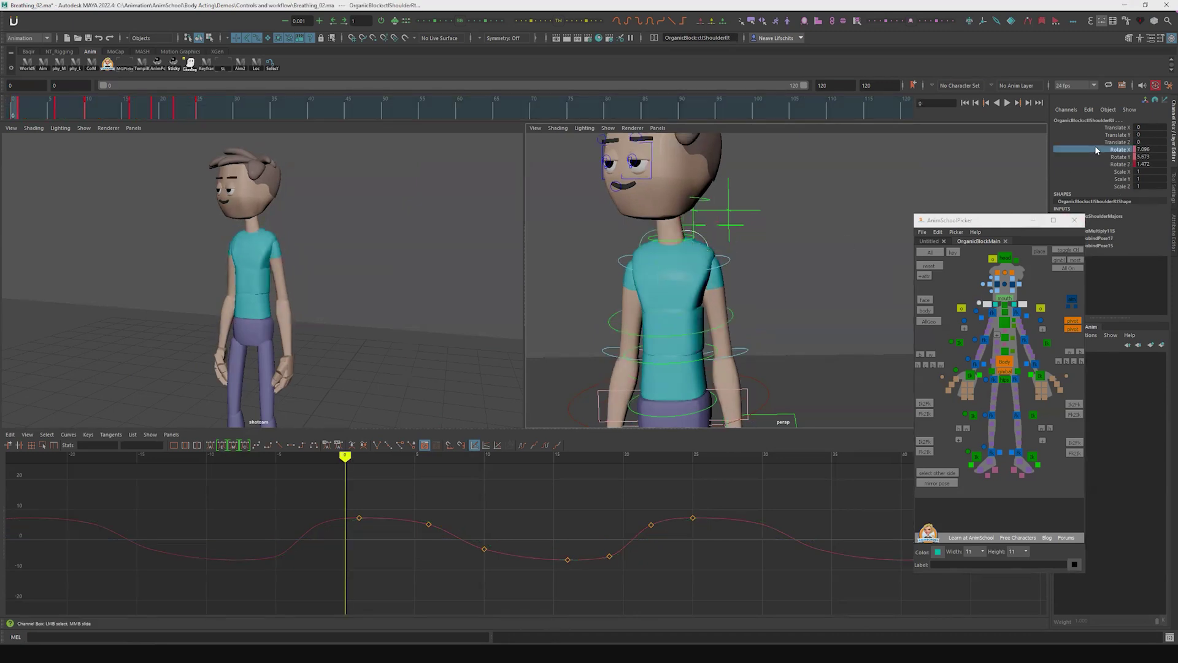
key("f")
scroll(577, 563, "down", 5)
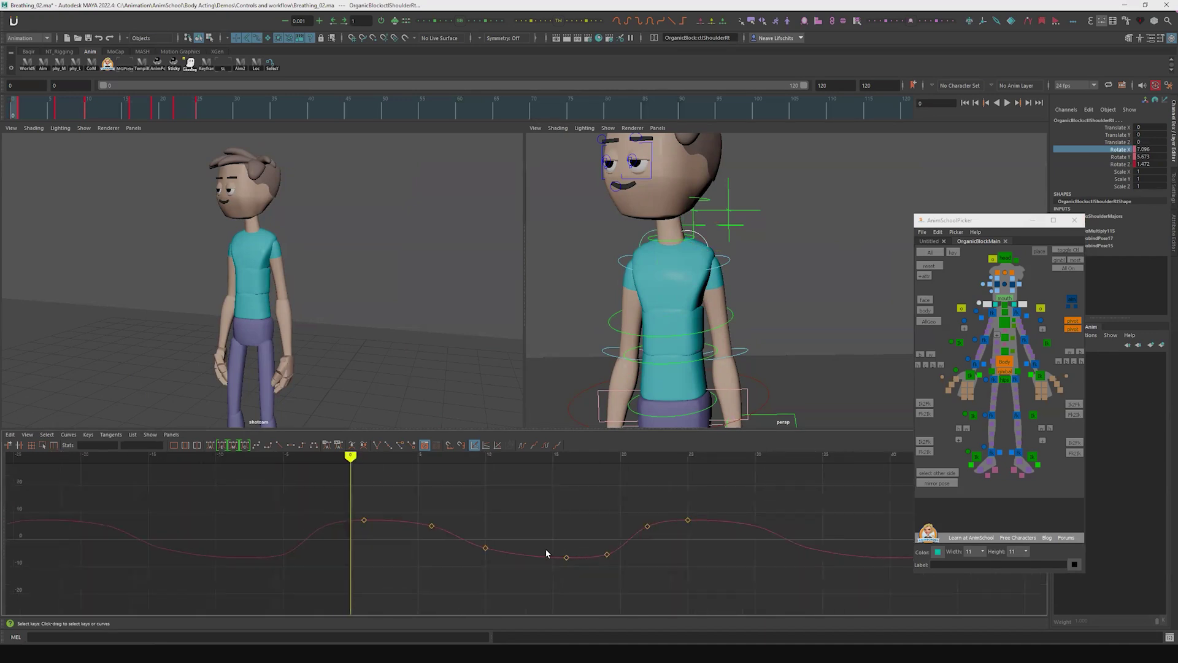
left_click(462, 537)
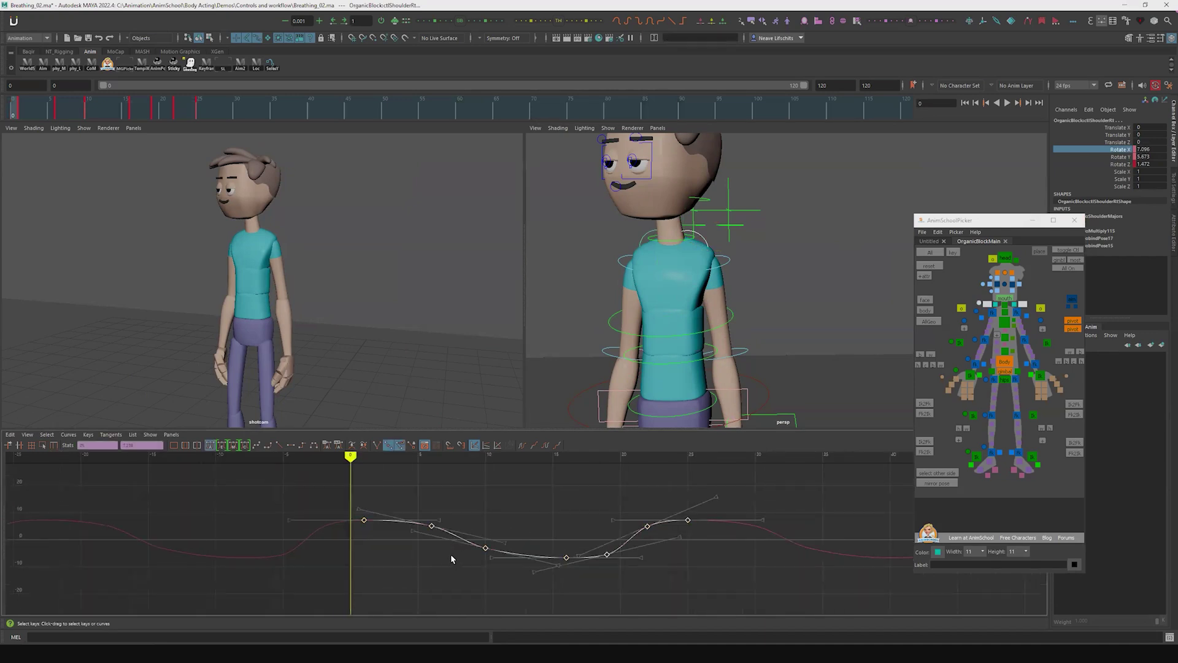
Undo the trial translation, then paste the copied Rotate X curve onto the shoulders' Translate Z channel at frame 0 and isolate it
left_click(1104, 127)
mouse_move(836, 233)
middle_mouse_down()
mouse_move(805, 241)
mouse_move(859, 228)
middle_mouse_up()
key("ctrl+z")
key("ctrl+z")
key("ctrl+v")
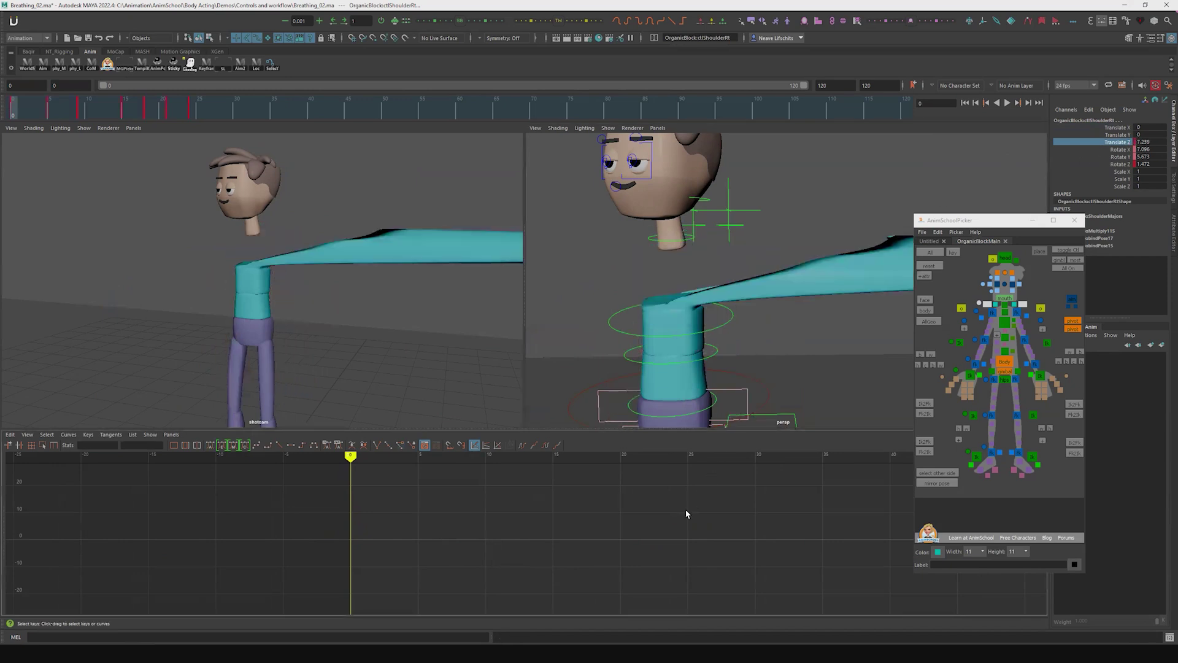
left_click(1117, 142)
key("f")
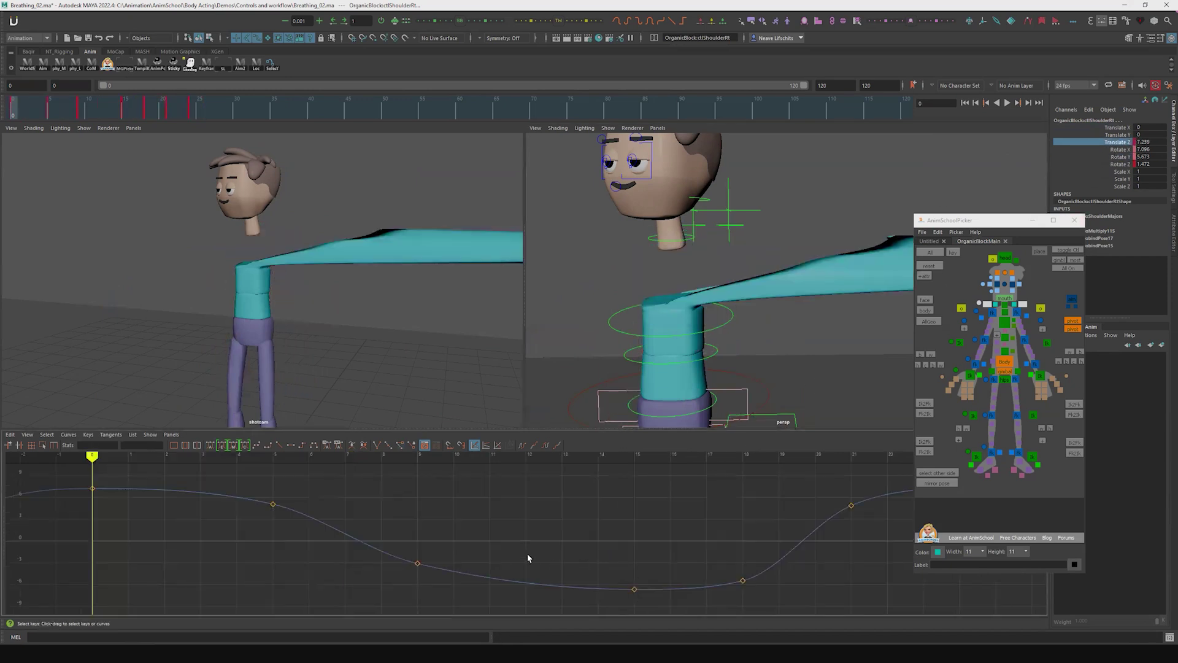
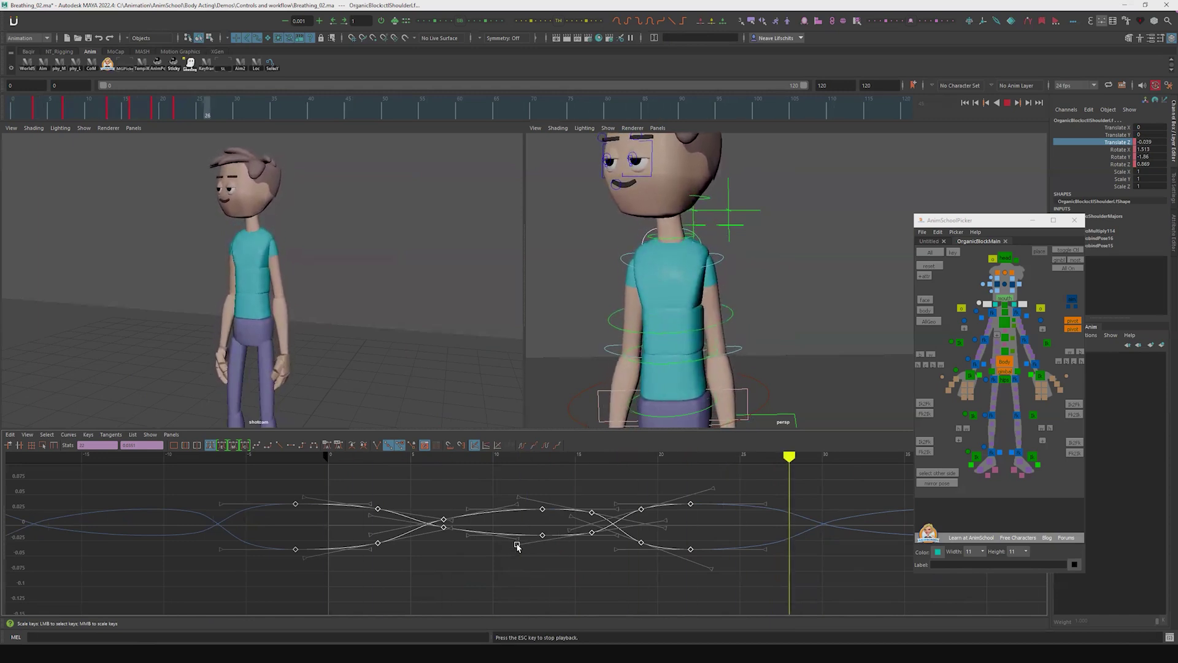
Shift the shoulders' Translate Z keys one frame later and replay the cycle, checking it from the side
key("alt+Right")
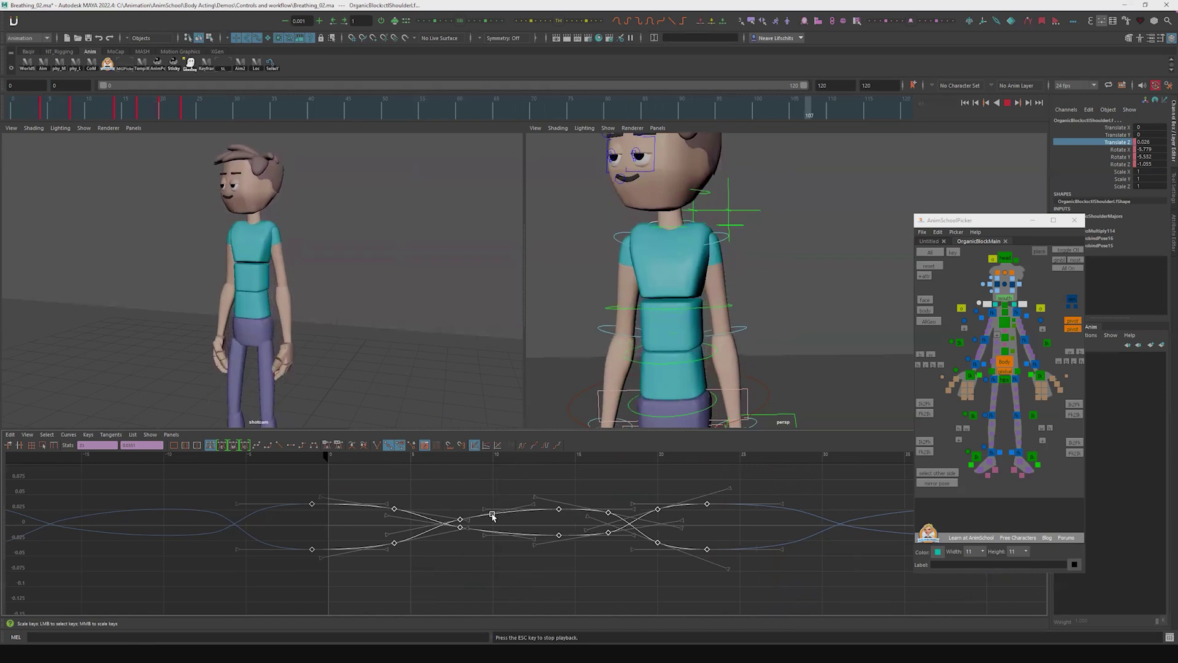
left_click(542, 556)
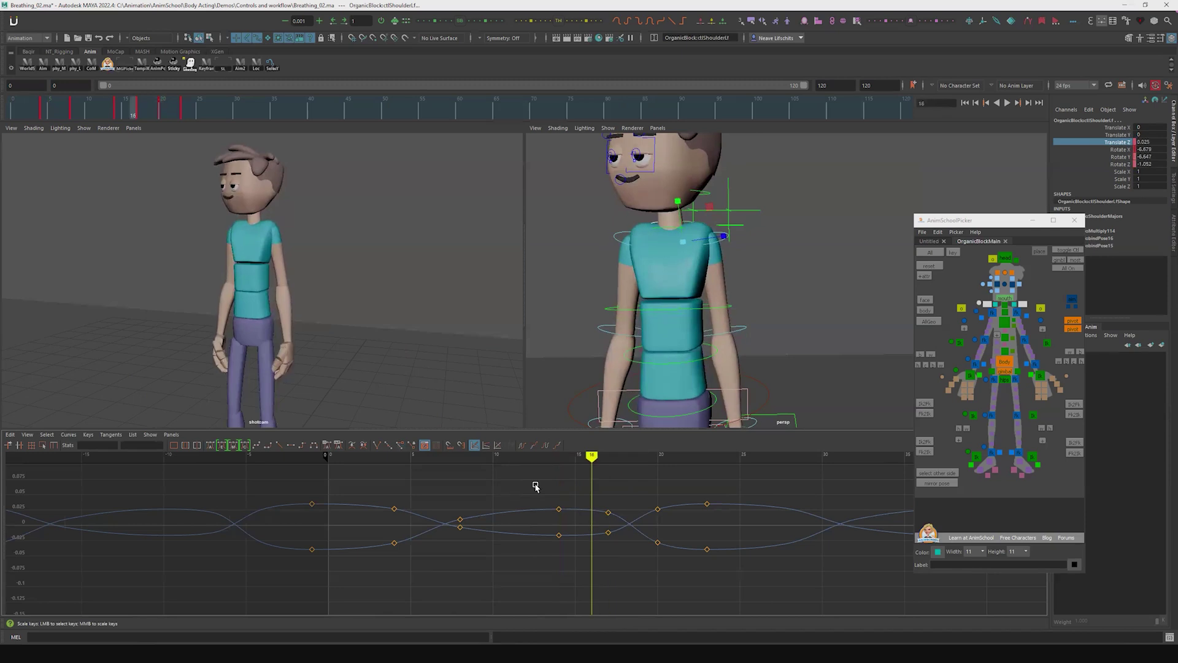
left_click_drag(667, 582, 668, 581)
key("alt+Right")
left_click(662, 577)
key("comma")
key("alt+v")
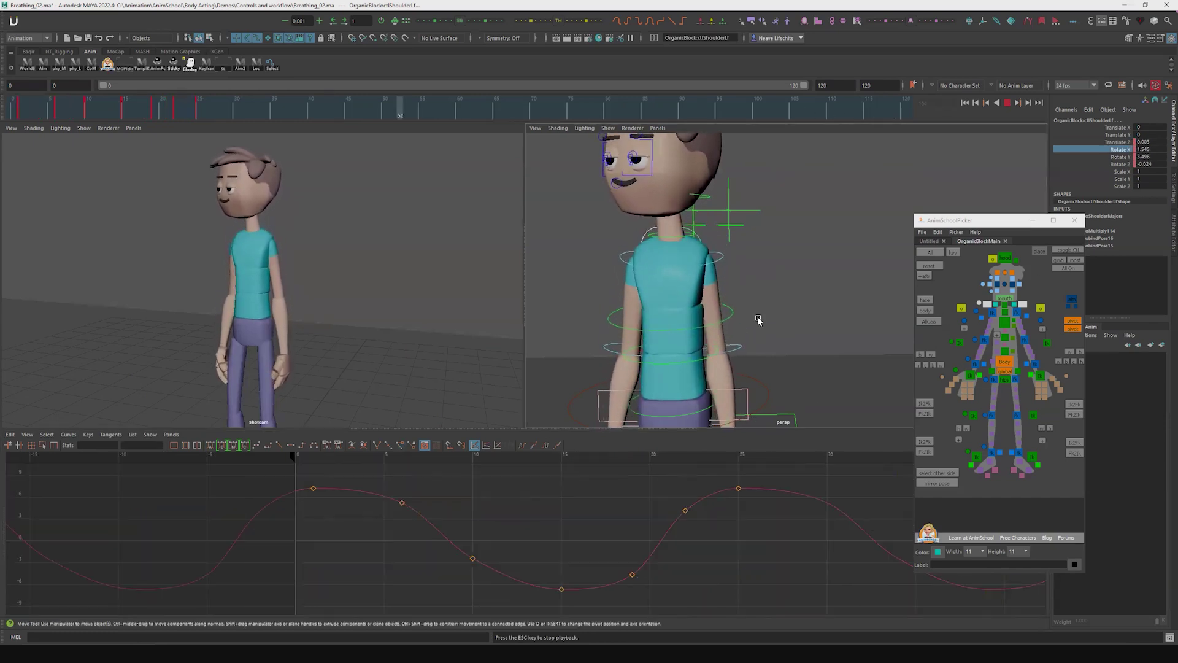
left_click_drag(759, 317, 702, 297, "alt")
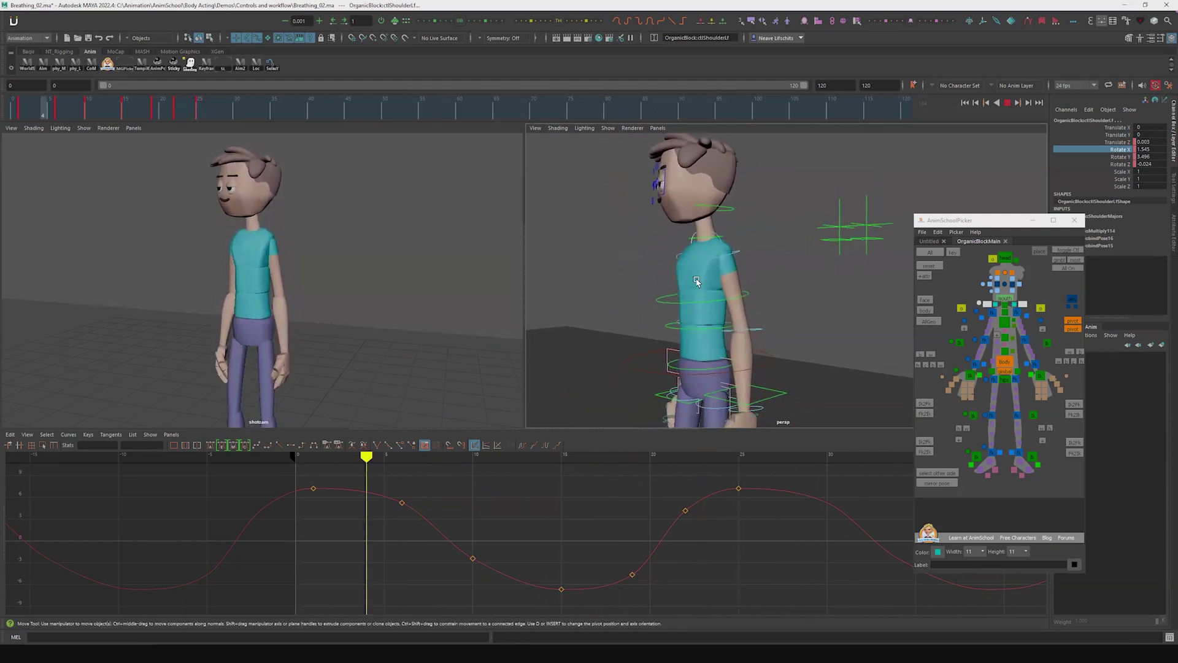
Select the left upper arm control and review the arm from the side while the cycle plays from the first frame
key("Escape")
key("q")
left_click_drag(727, 308, 804, 332, "alt")
left_click(759, 256)
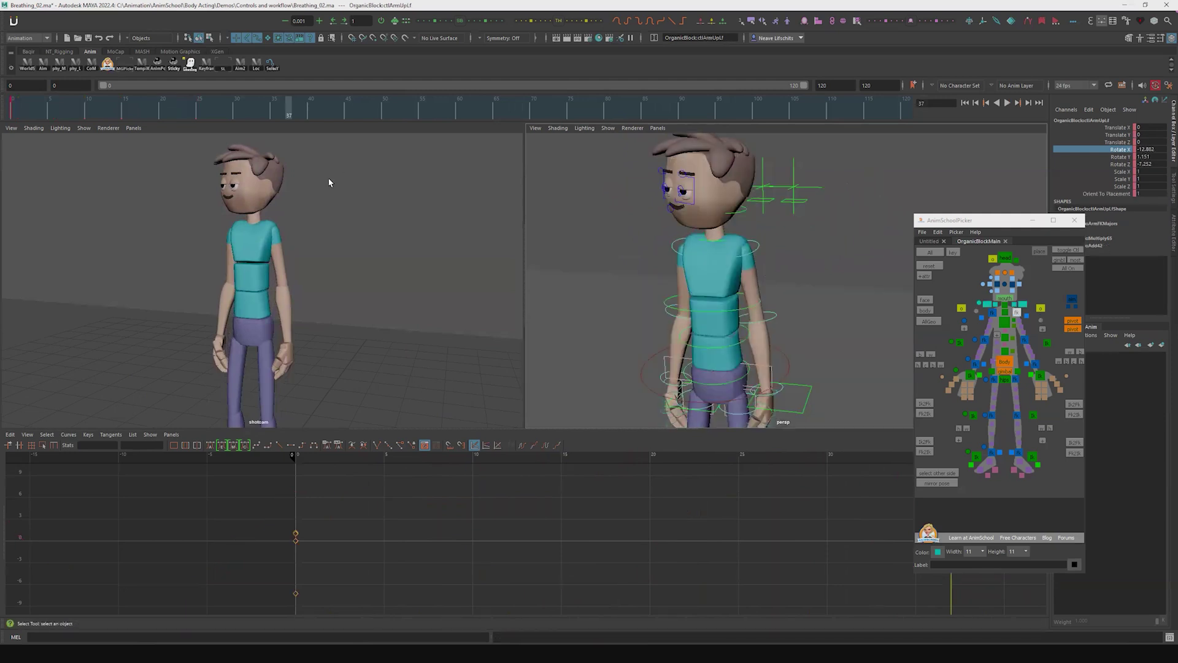
key("alt+shift+v")
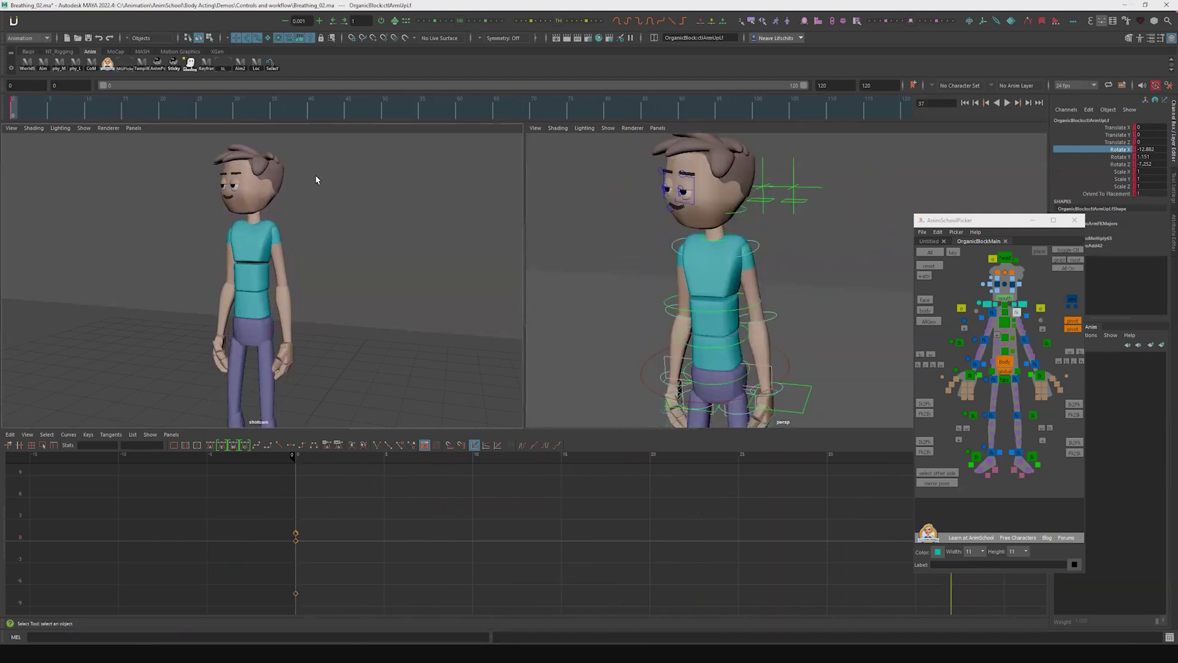
key("alt+v")
left_click_drag(774, 262, 686, 242, "alt")
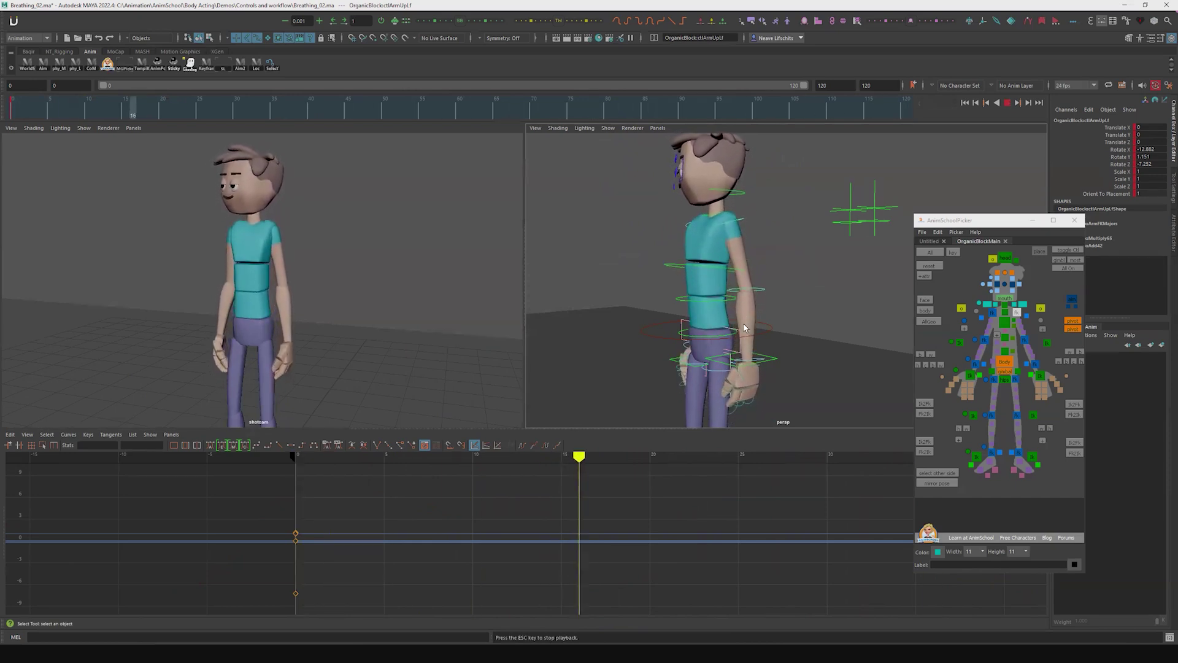
Rotate the left upper arm control at frame 8 to about -11.5 in X and compare it with the first-frame pose
key("Escape")
left_click_drag(744, 327, 755, 325)
left_click_drag(755, 325, 724, 309, "alt")
key("e")
left_click_drag(726, 254, 707, 262)
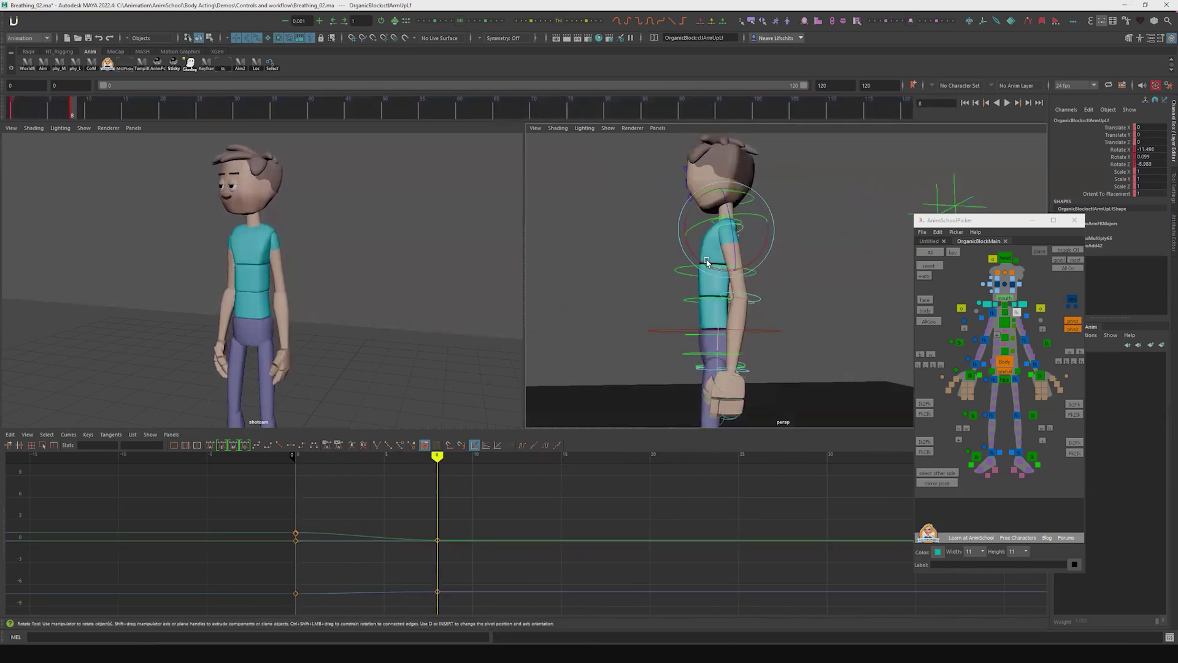
key("comma")
key(".")
key("comma")
key("period")
Key the left upper arm at frame 19 with rotations of about X -10.2, Y -0.9 and Z -12.7
left_click_drag(125, 109, 167, 106)
key("s")
key("comma")
key("comma")
key("period")
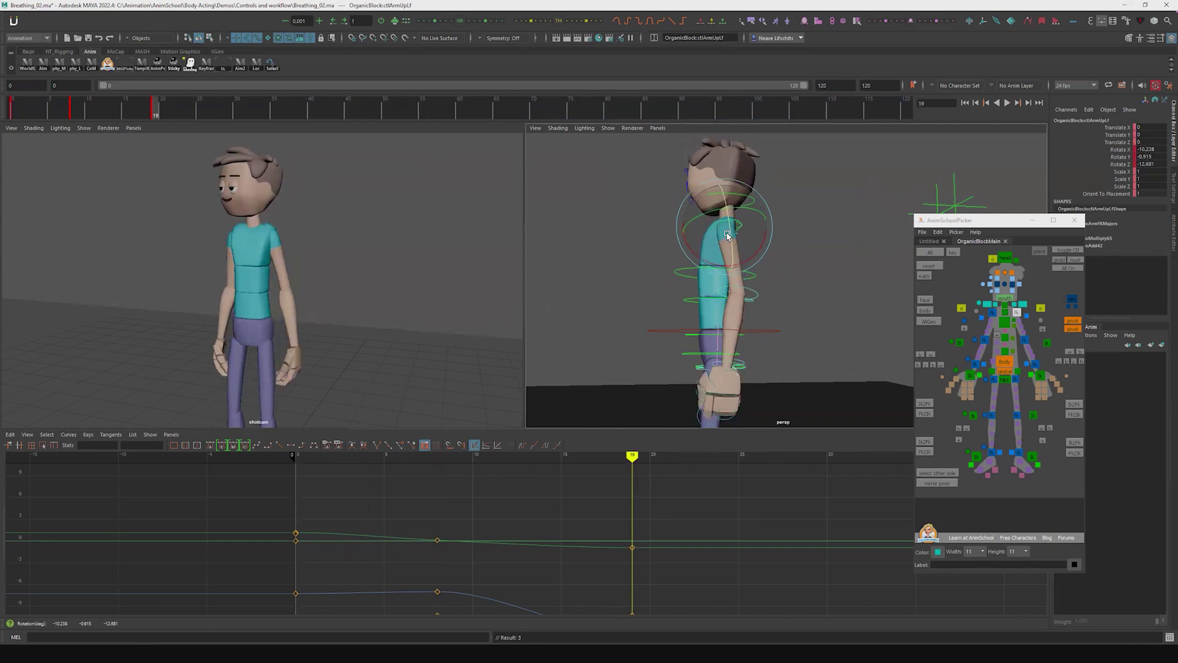
Turn the left upper arm in opposite Y directions at frames 19 and 8, reaching about -7.4 at frame 8, and play the cycle
left_click_drag(707, 212, 710, 215)
key("comma")
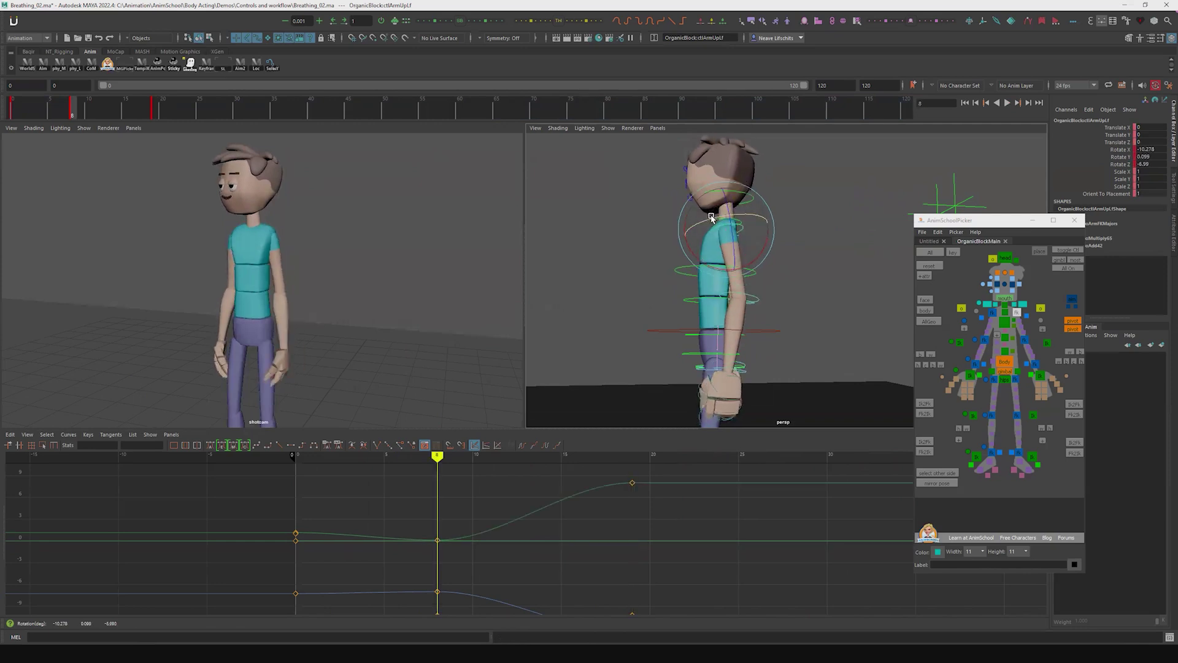
key("alt+v")
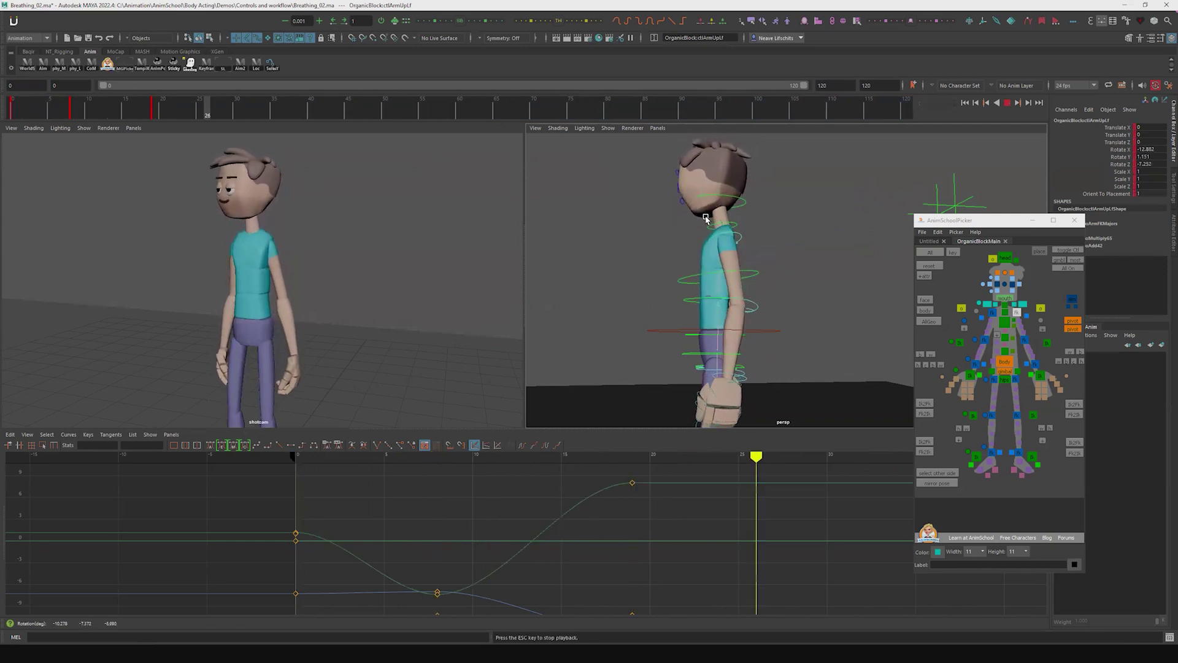
Copy the left upper arm's first-frame pose to frame 25 and make its curves cycle
key("comma")
key("period")
key("period")
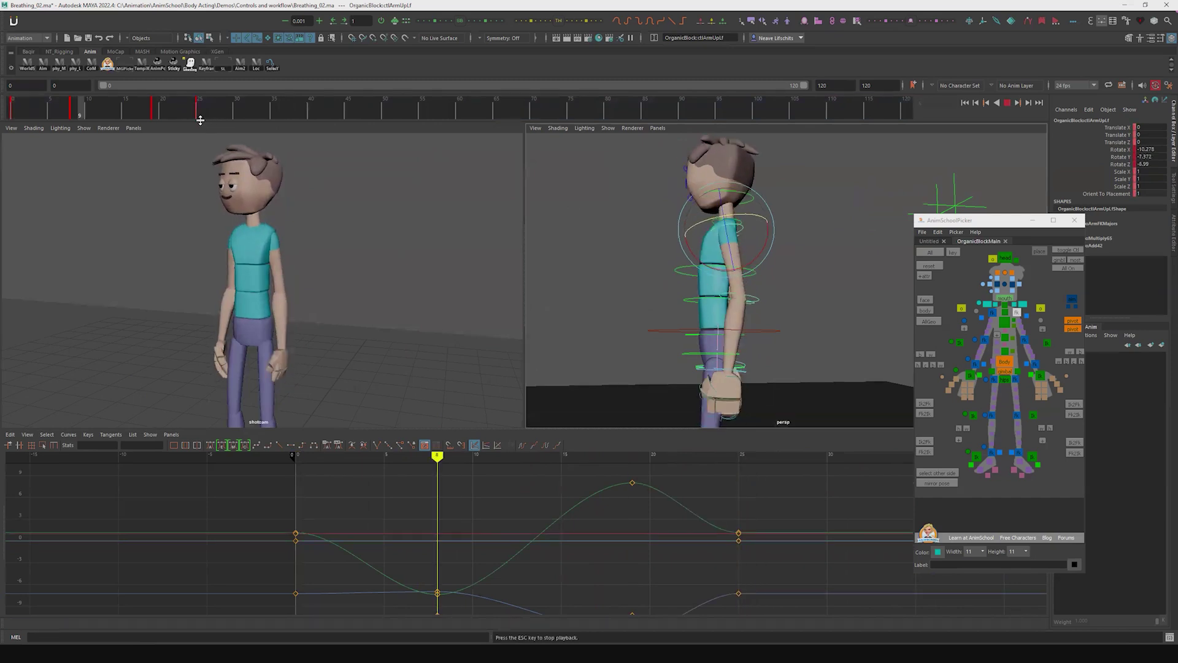
key("Escape")
left_click(534, 446)
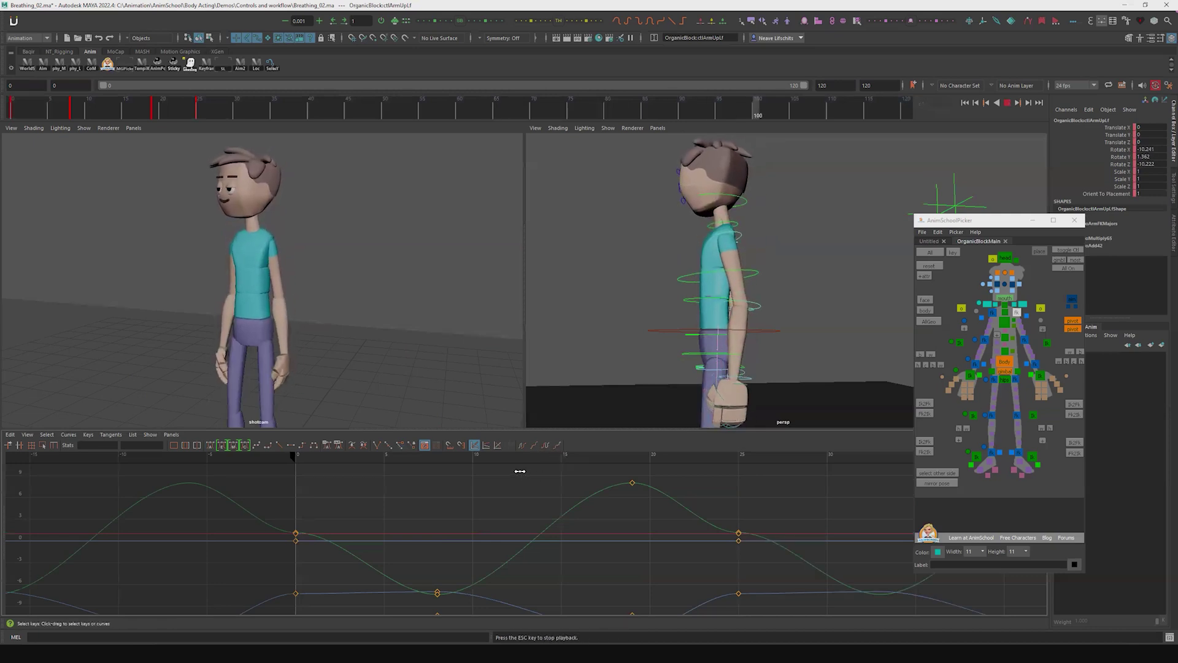
Move the left upper arm's frame 19 pose to frame 16 by keying it there and deleting the old key, then replay
right_click_drag(529, 508, 550, 534, "alt+shift")
key("Escape")
key("comma")
key("comma")
key("alt+comma")
key("alt+comma")
key("alt+comma")
key("s")
key("period")
key("Delete")
key("alt+v")
Scale down all of the left upper arm's animation curves in three increments and replay the cycle from the first frame
right_click_drag(567, 551, 510, 526, "alt+shift")
left_click_drag(427, 495, 710, 629)
key("minus")
key("minus")
key("minus")
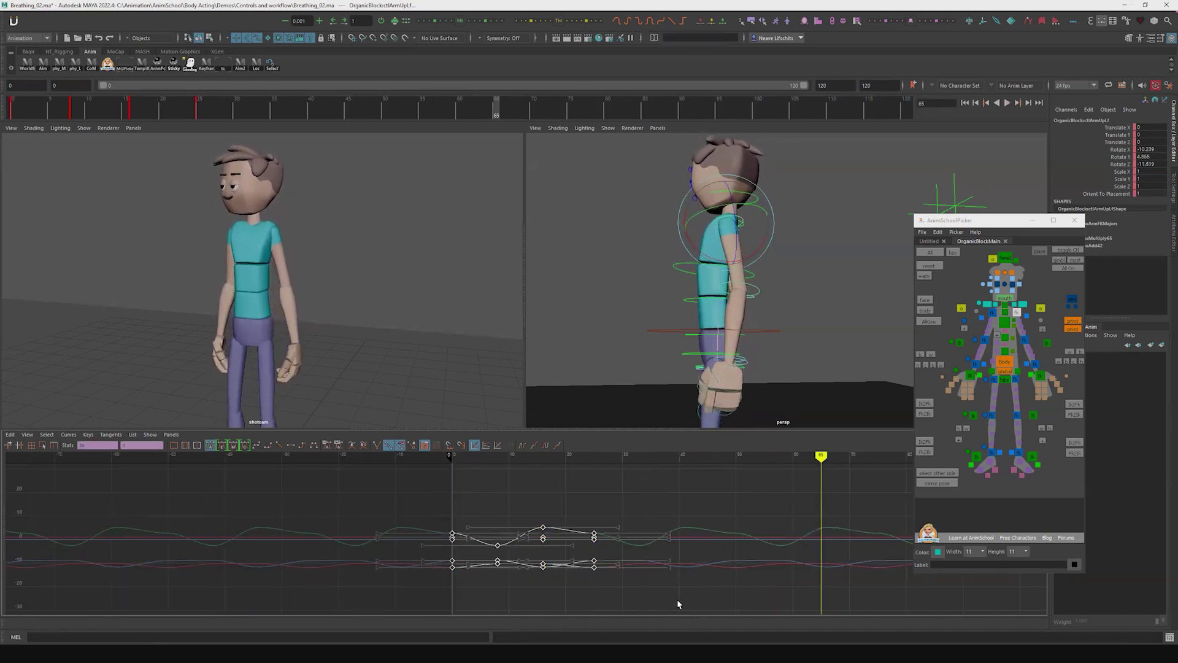
key("alt+shift+v")
key("alt+v")
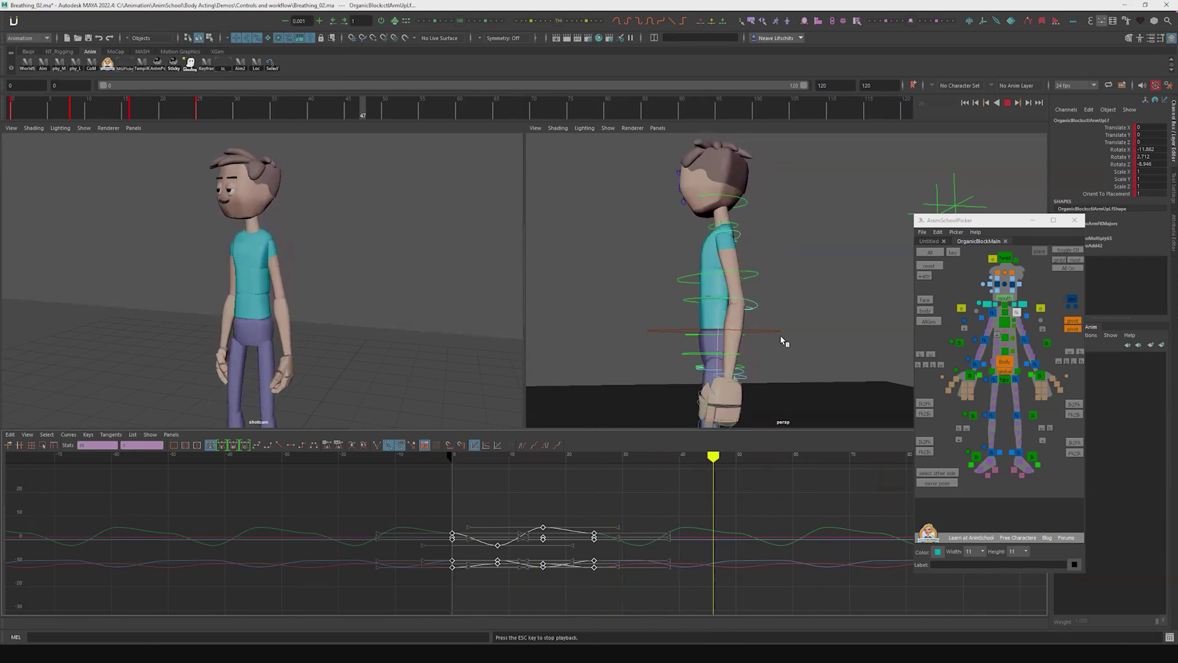
key("alt+v")
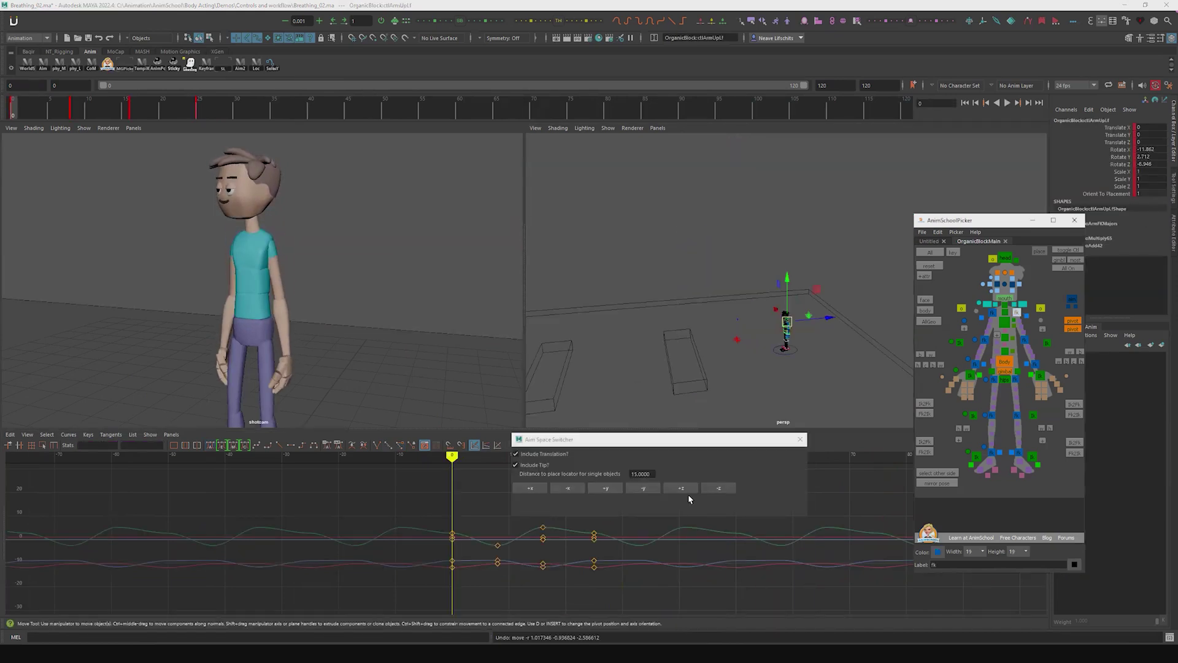
Switch the left upper arm to a -Y aim space with its locator 5 units away, then try moving the tip locator and undo it
left_click(644, 489)
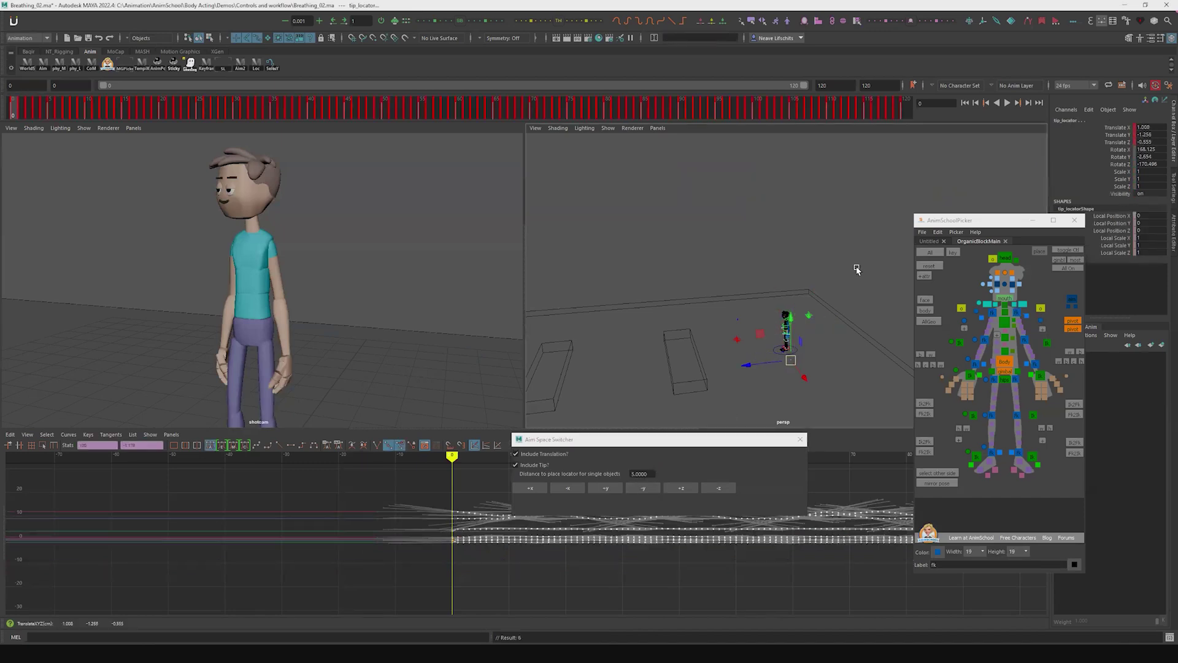
left_click_drag(797, 357, 784, 345)
key("ctrl+z")
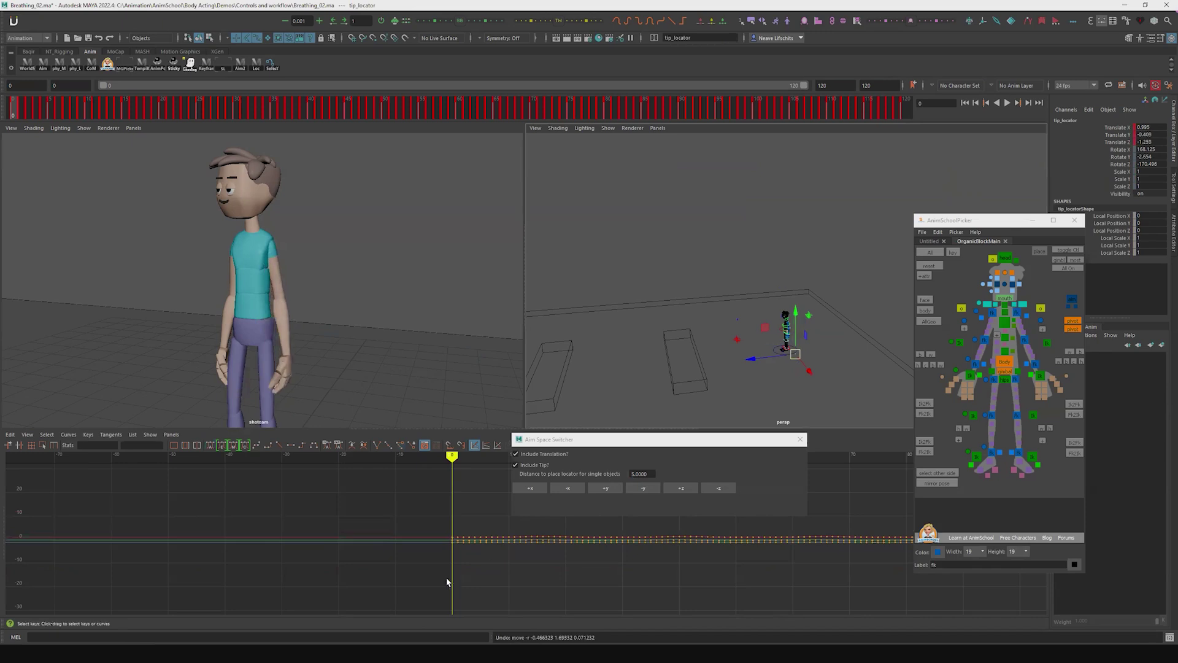
Select all of the tip locator's baked translation keys and smooth their curves in three passes
key("a")
key("period")
right_click_drag(467, 557, 238, 474, "alt")
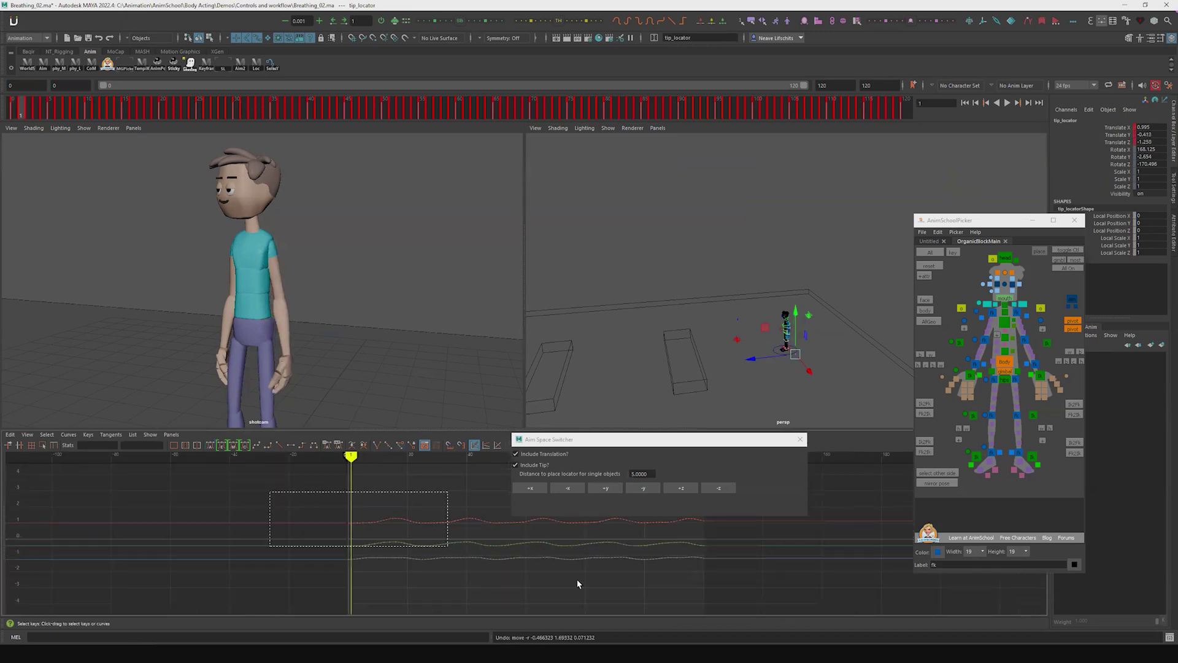
left_click_drag(577, 583, 723, 594)
key("alt+s")
key("alt+s")
key("alt+s")
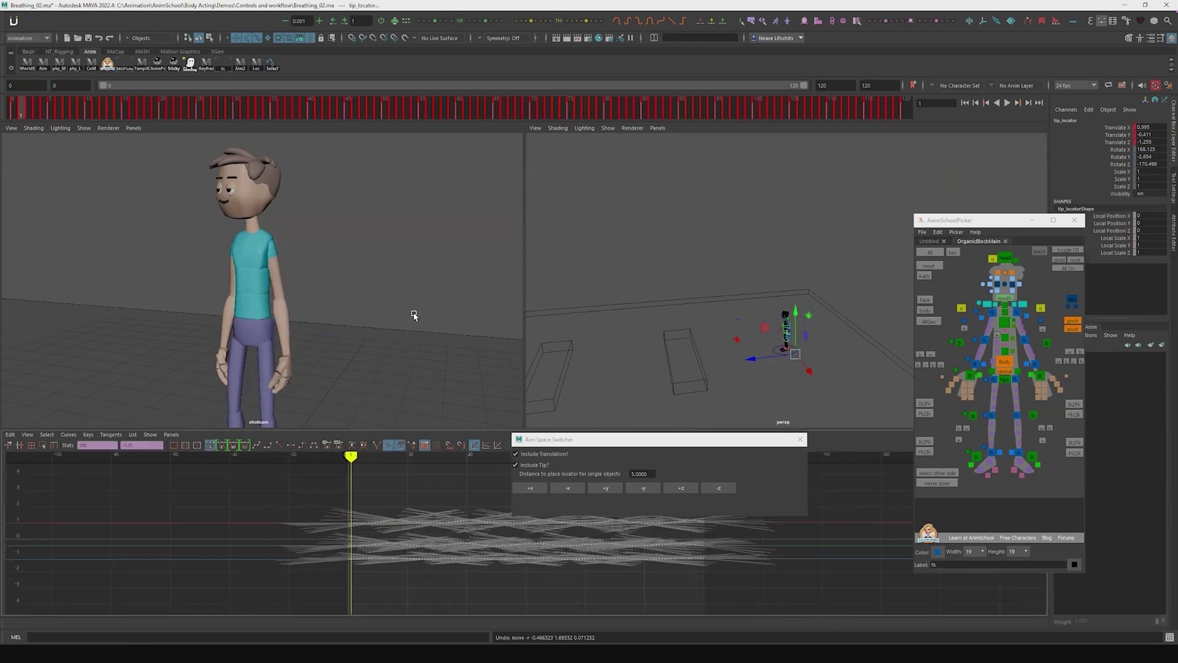
Play the arm motion in the enlarged shot camera view and check the end of the timeline
key("space")
key("alt+v")
left_click_drag(709, 443, 861, 454)
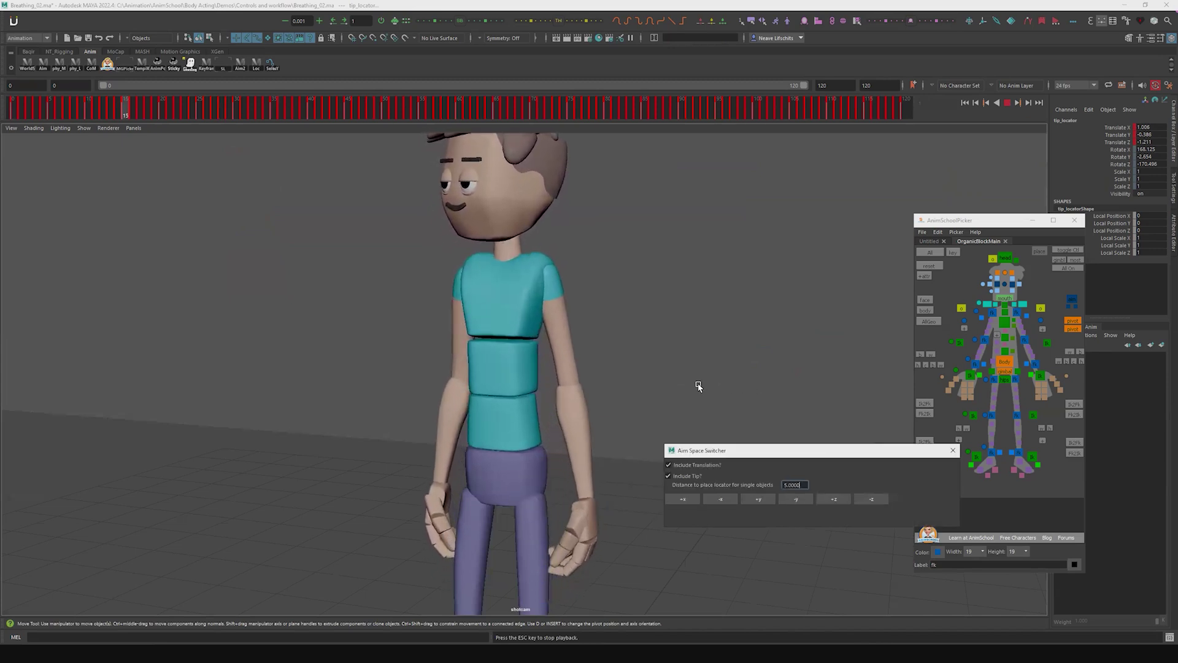
left_click_drag(863, 108, 905, 111)
key("Escape")
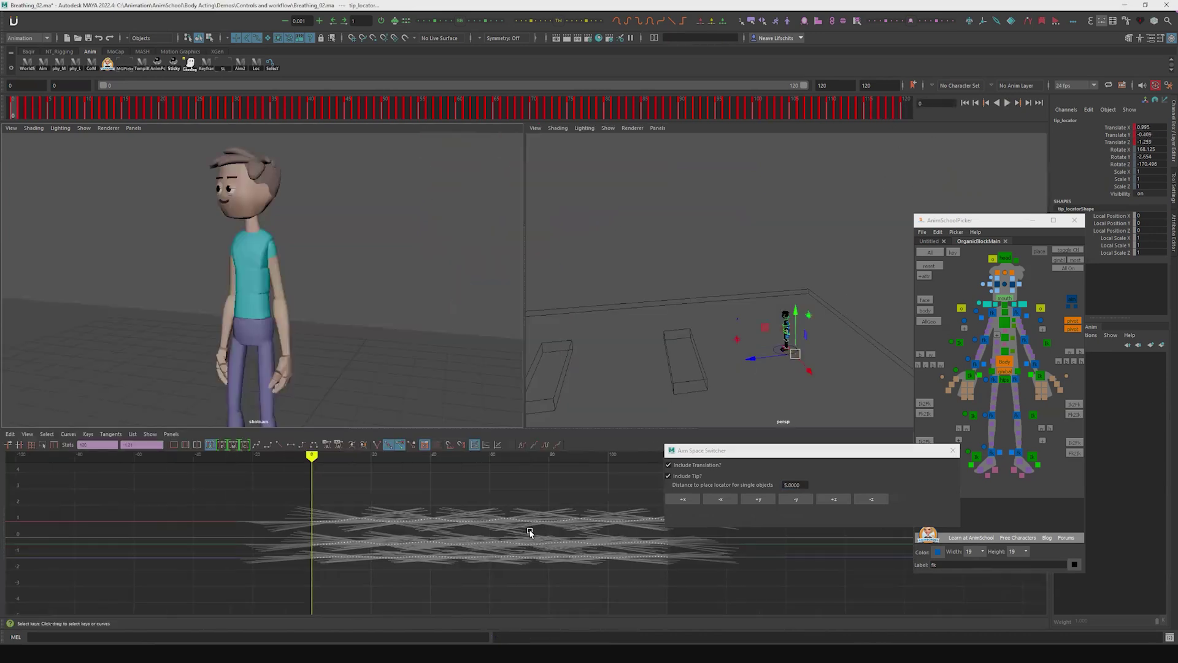
Delete the tip locator's baked keys after frame 25, check the loop point around frame 24 and replay the cycle
mouse_move(531, 531)
right_mouse_down("alt")
mouse_move(564, 519)
mouse_move(526, 519)
right_mouse_up("alt")
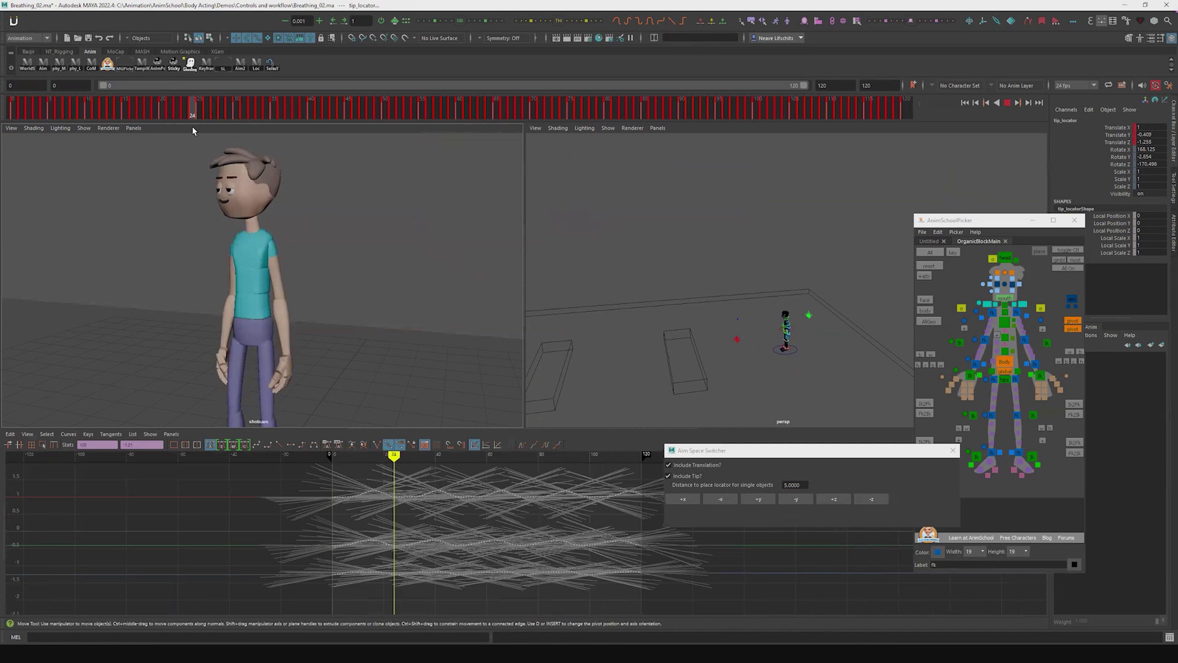
left_click_drag(260, 107, 925, 113, "shift")
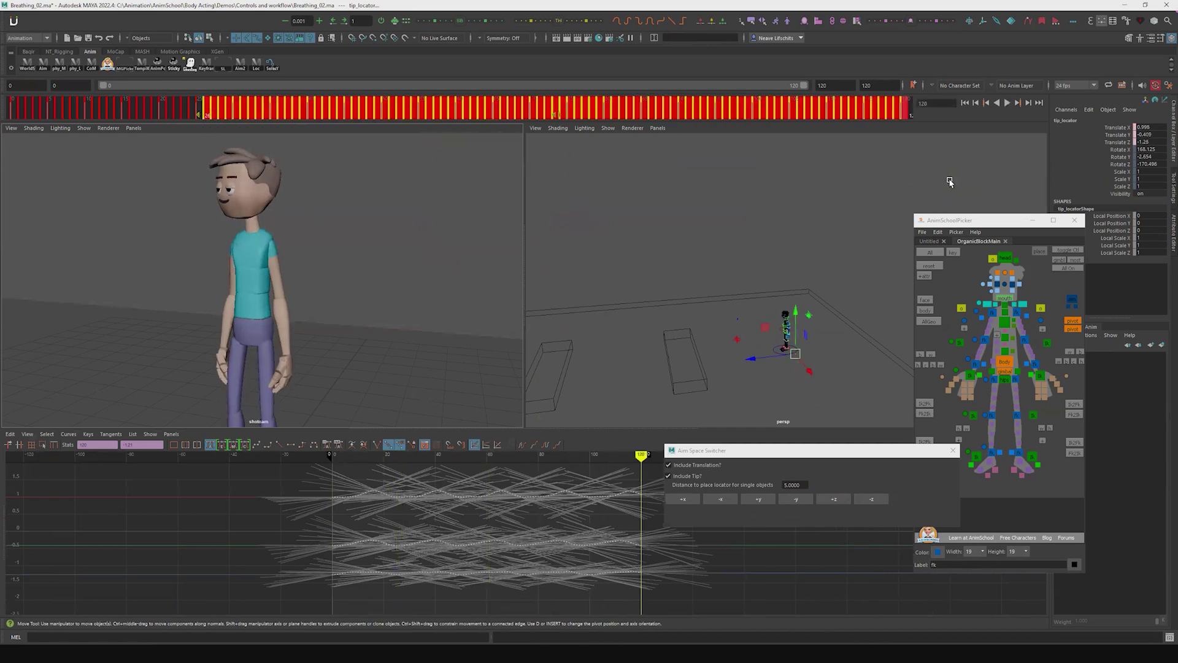
key("Delete")
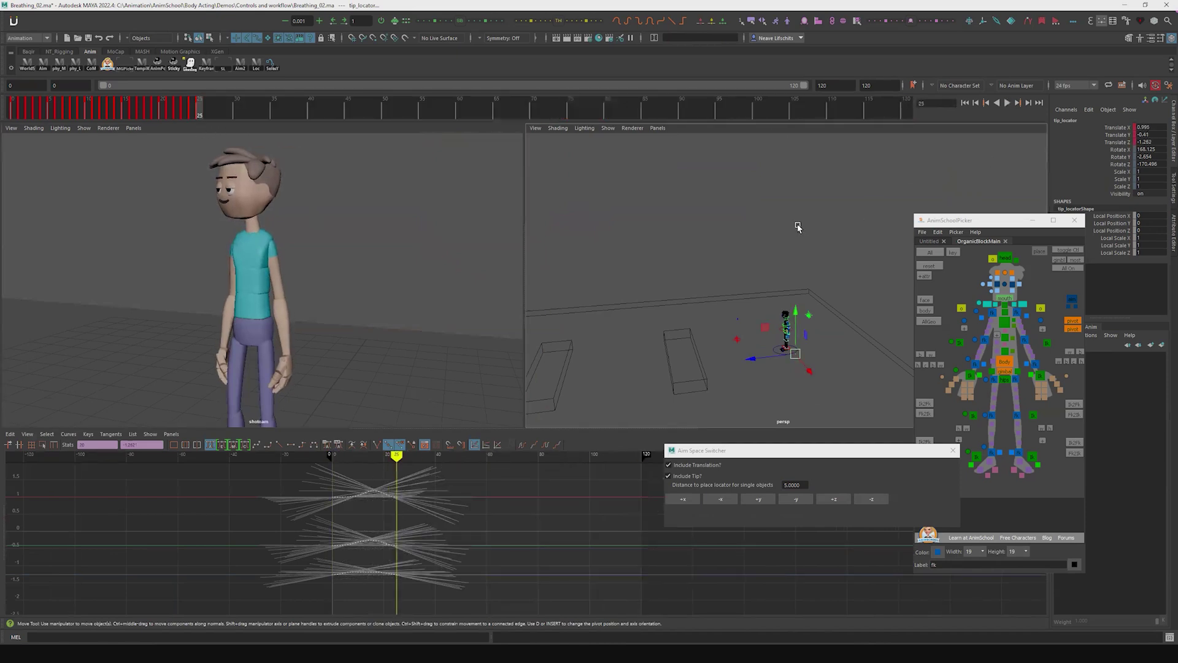
key("alt+shift+v")
left_click_drag(200, 117, 191, 112)
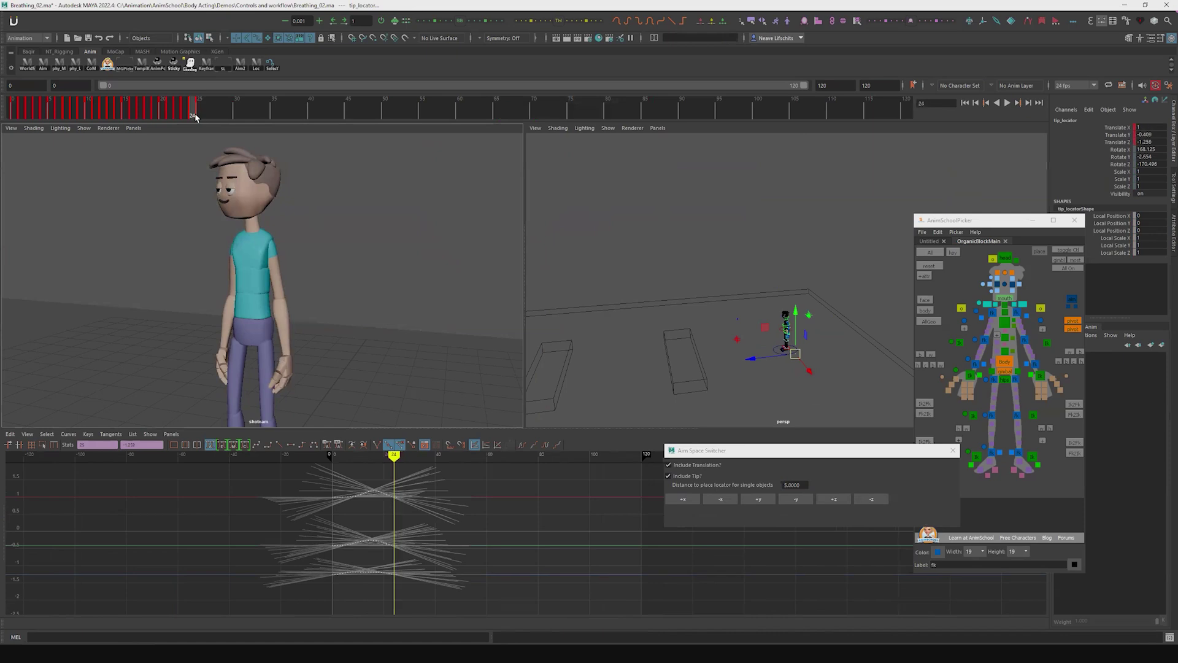
key("alt+v")
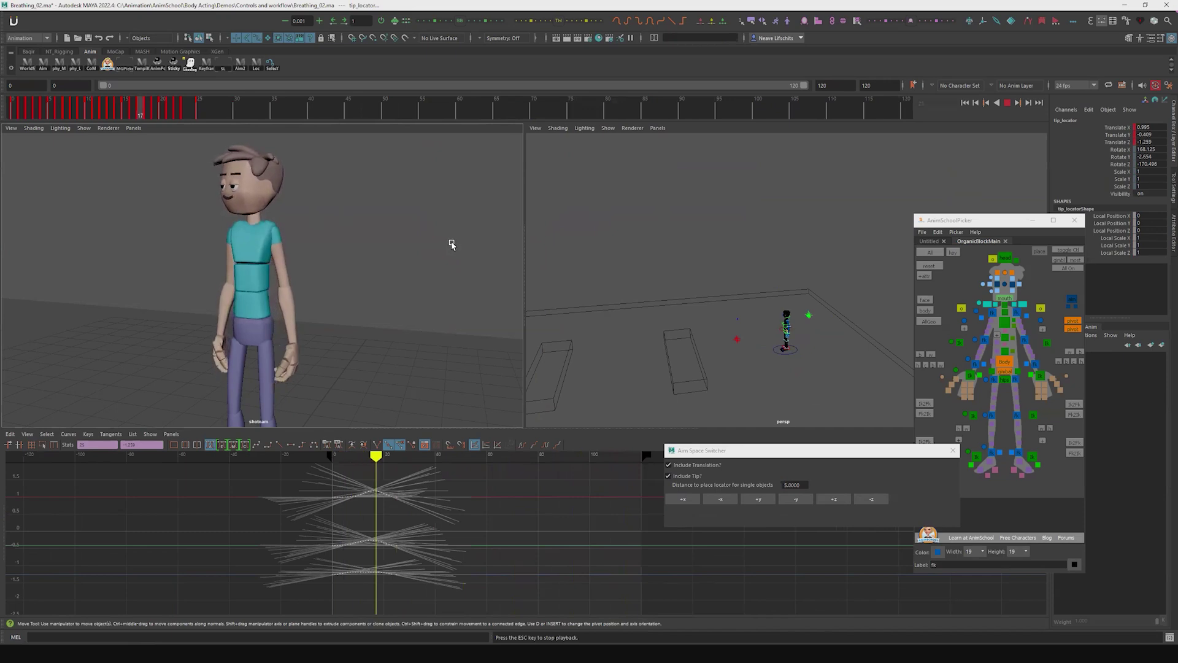
key("Escape")
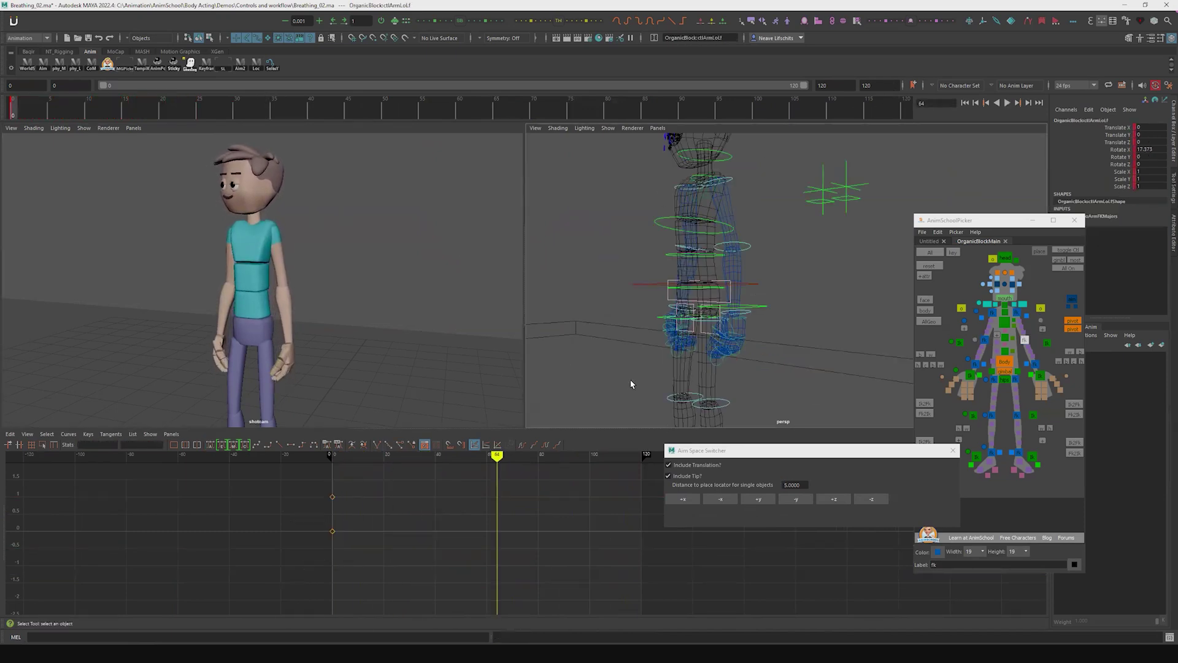
Switch the left forearm control to a +Y aim space from the first frame, with its locator 5 units away
key("alt+shift+v")
left_click(761, 500)
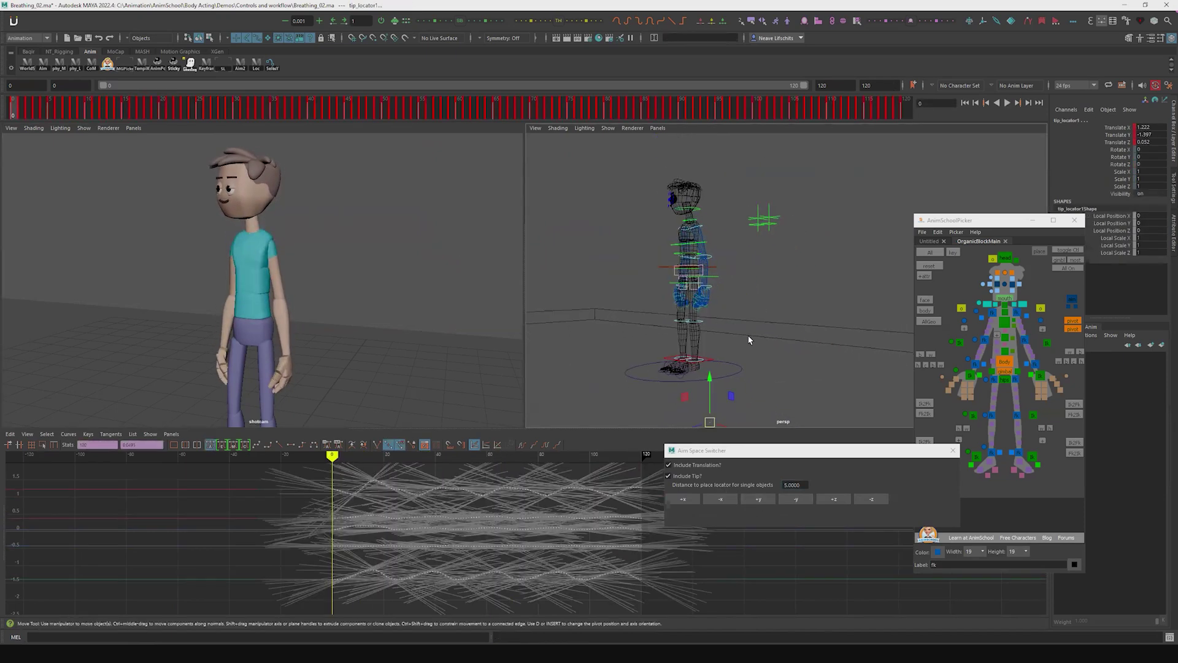
Select all of the tip locator's baked keys, set its curves to cycle with relative offset and play the motion
scroll(546, 518, "down", 3)
left_click_drag(359, 482, 639, 590)
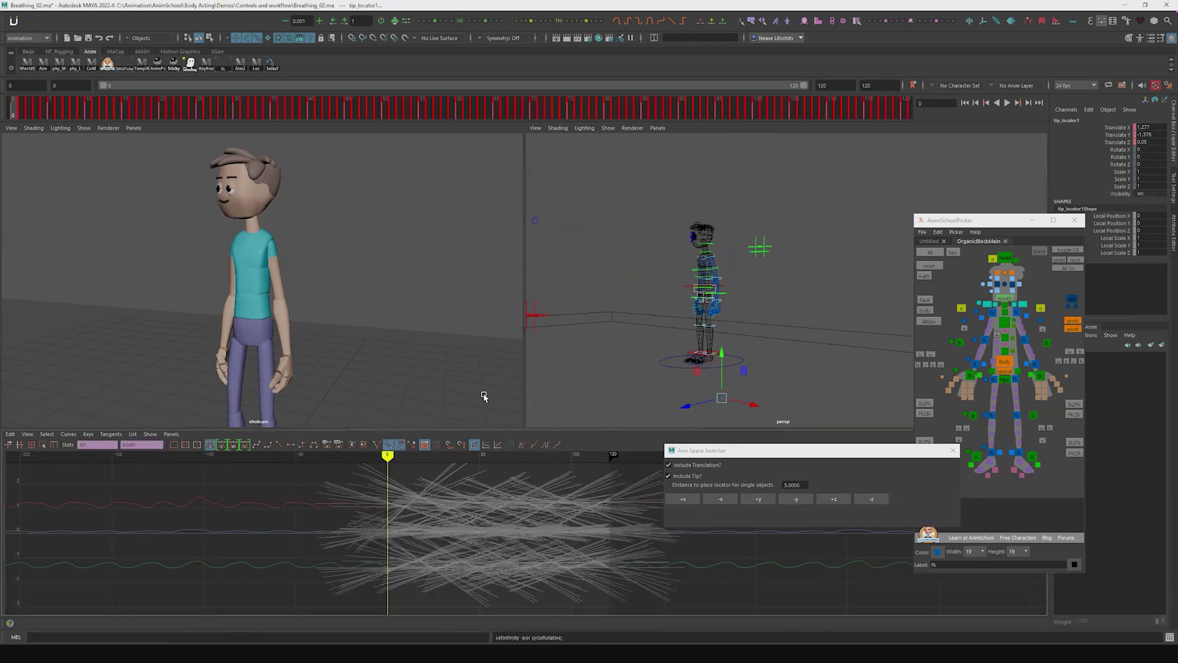
key("alt+v")
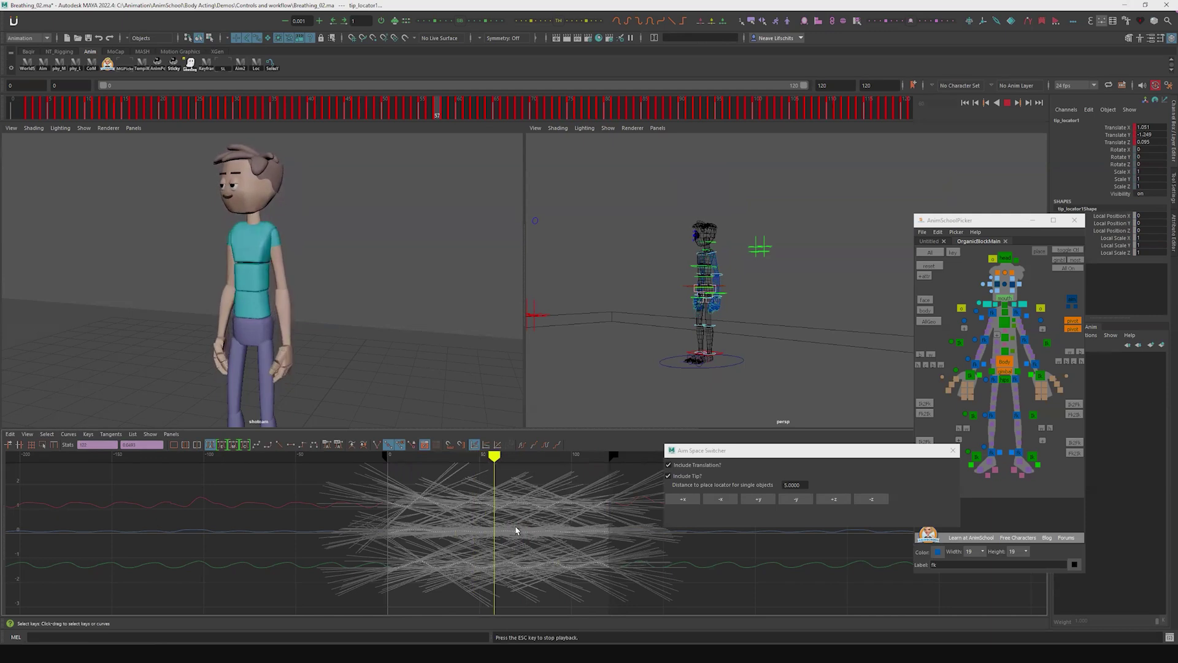
key("Escape")
Bake the left forearm and upper arm controls together over the time slider range with Bake Simulation
scroll(723, 307, "up", 5)
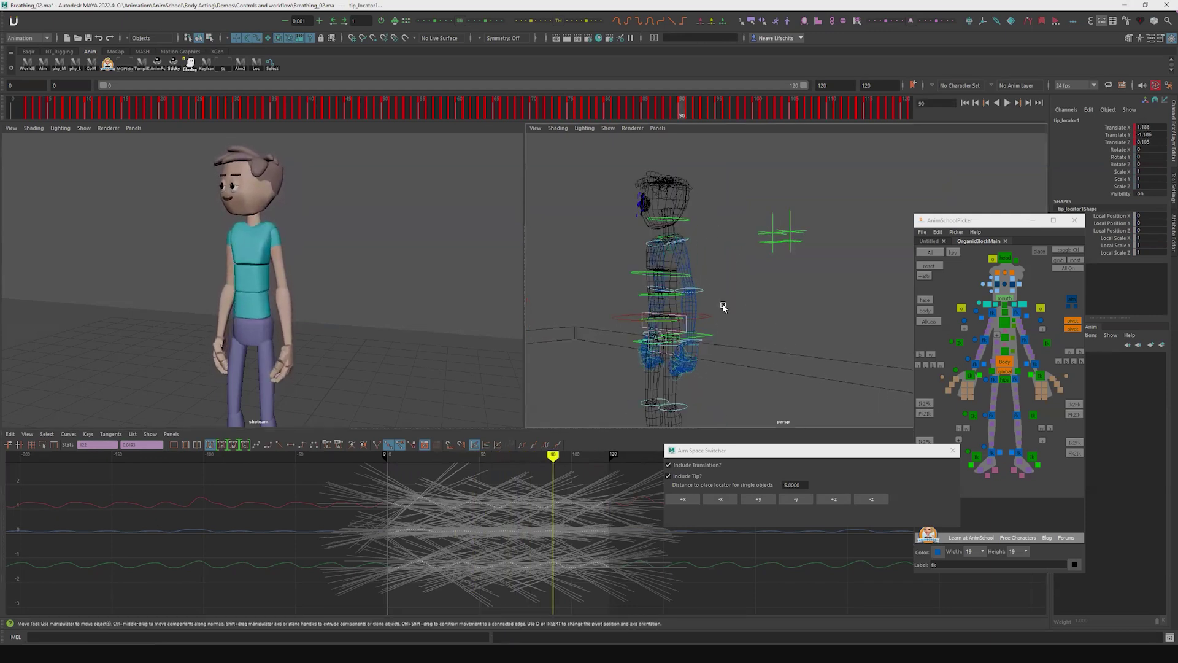
key("q")
left_click(701, 296)
left_click(701, 296)
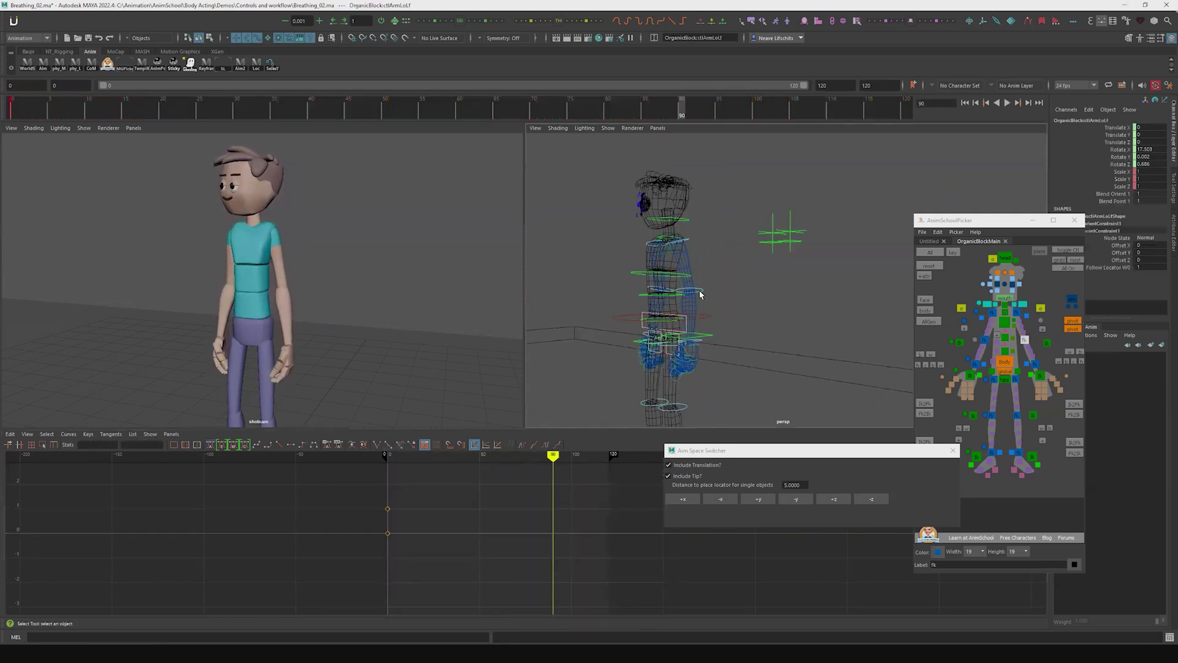
left_click(688, 241, "shift")
key("space")
left_click(655, 234)
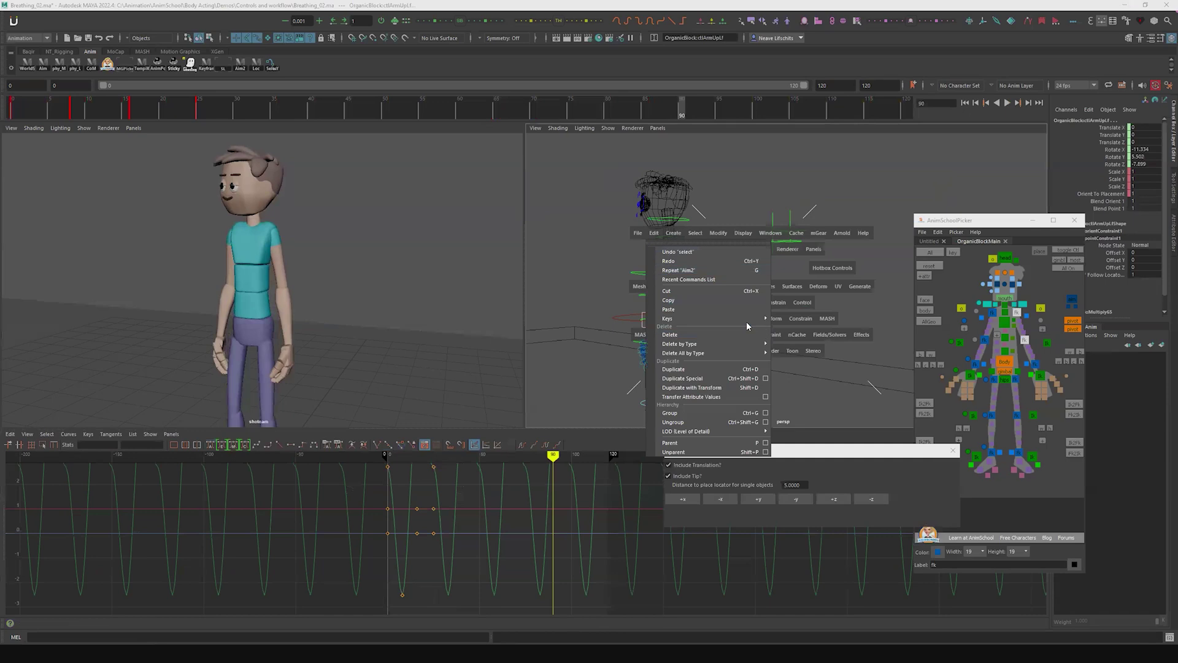
mouse_move(758, 319)
left_click(879, 374)
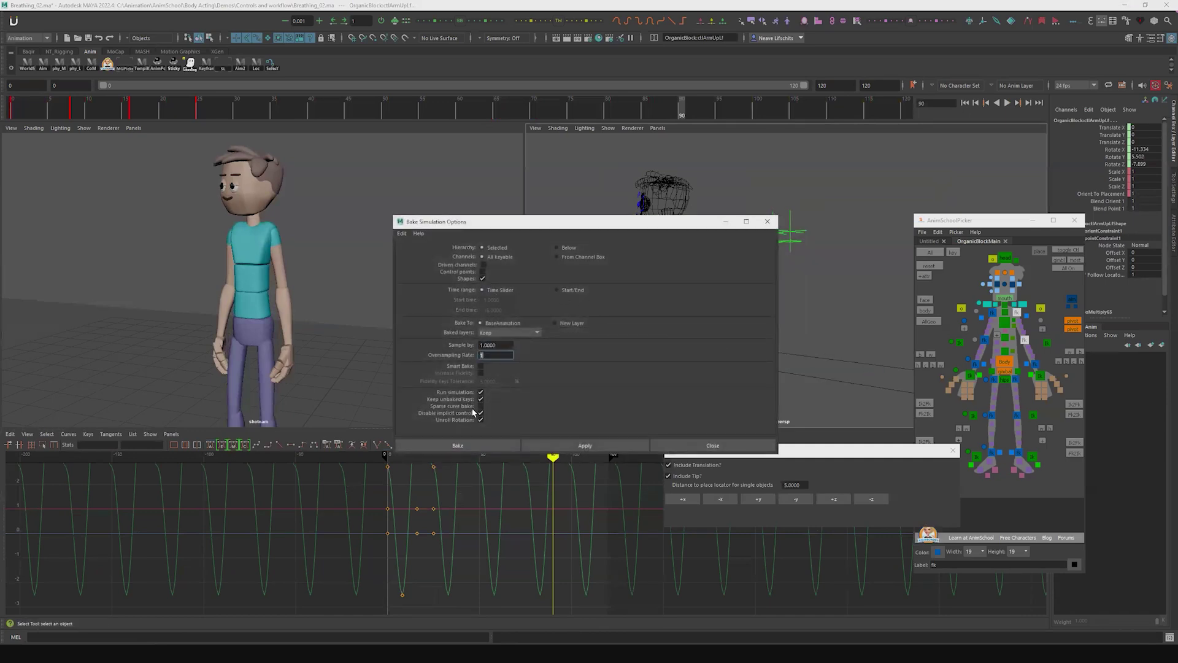
left_click(470, 443)
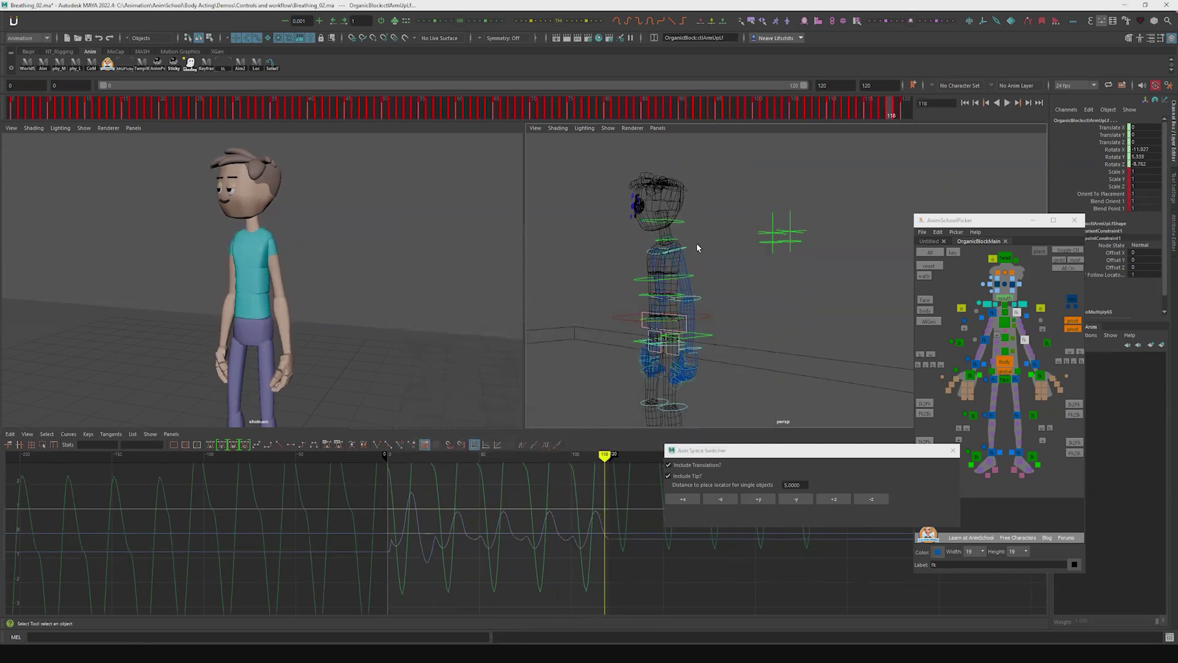
Mirror all keys of the baked left arm controls to the right arm and play the result from the front
right_click(804, 22)
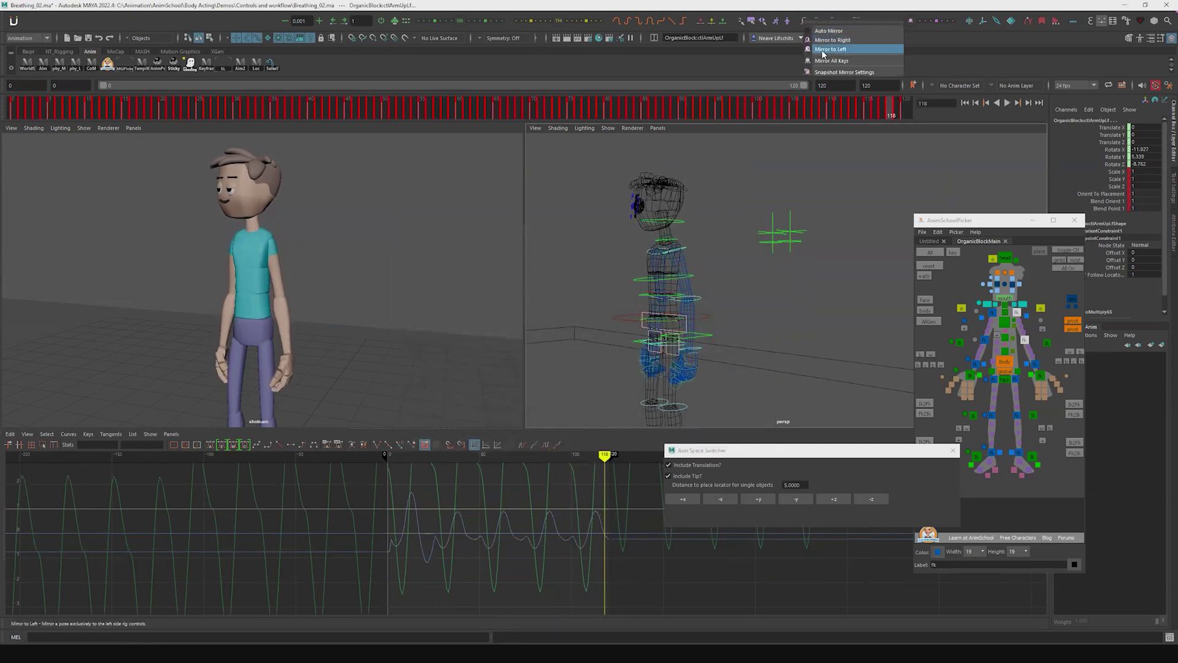
left_click(824, 58)
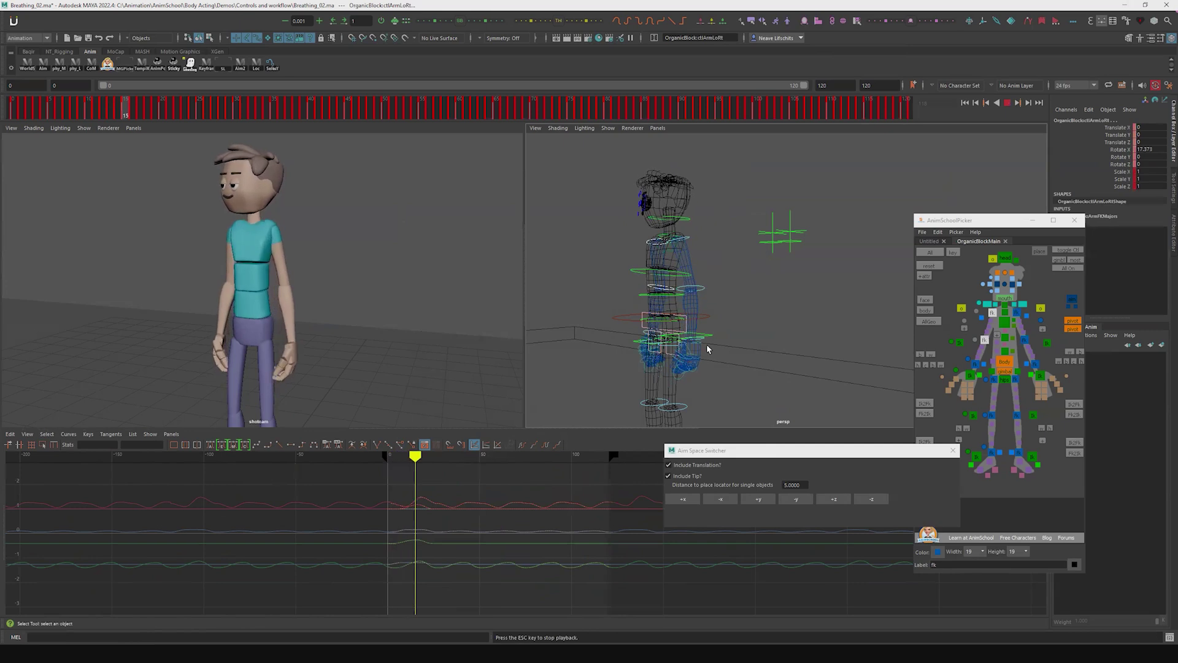
left_click_drag(745, 344, 784, 345, "alt")
key("Escape")
Select all baked keys of the right upper arm and forearm controls and play the cycling arm motion
left_click(618, 307)
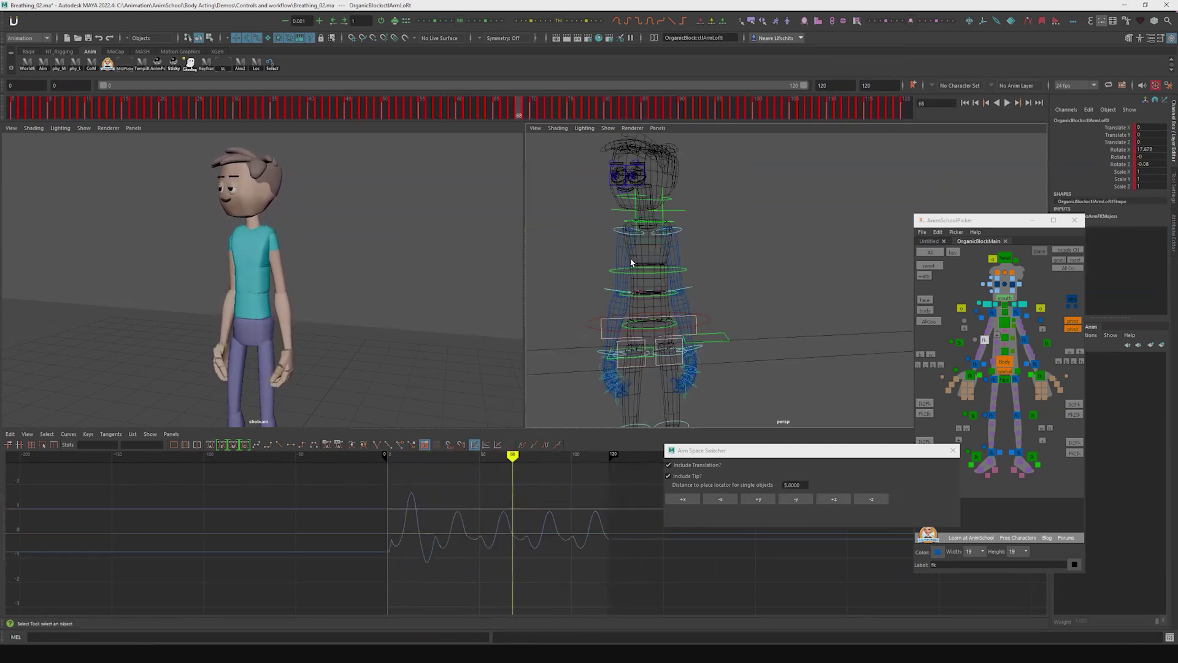
left_click(617, 228)
left_click(607, 292)
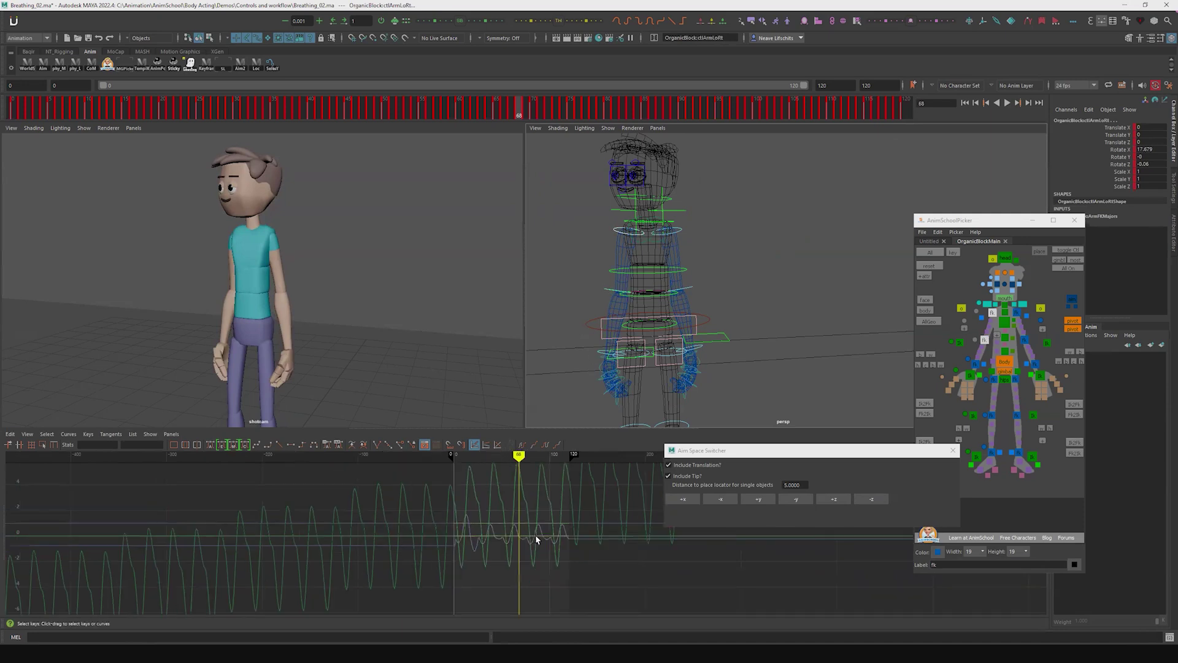
left_click_drag(669, 629, 675, 620)
key("alt+v")
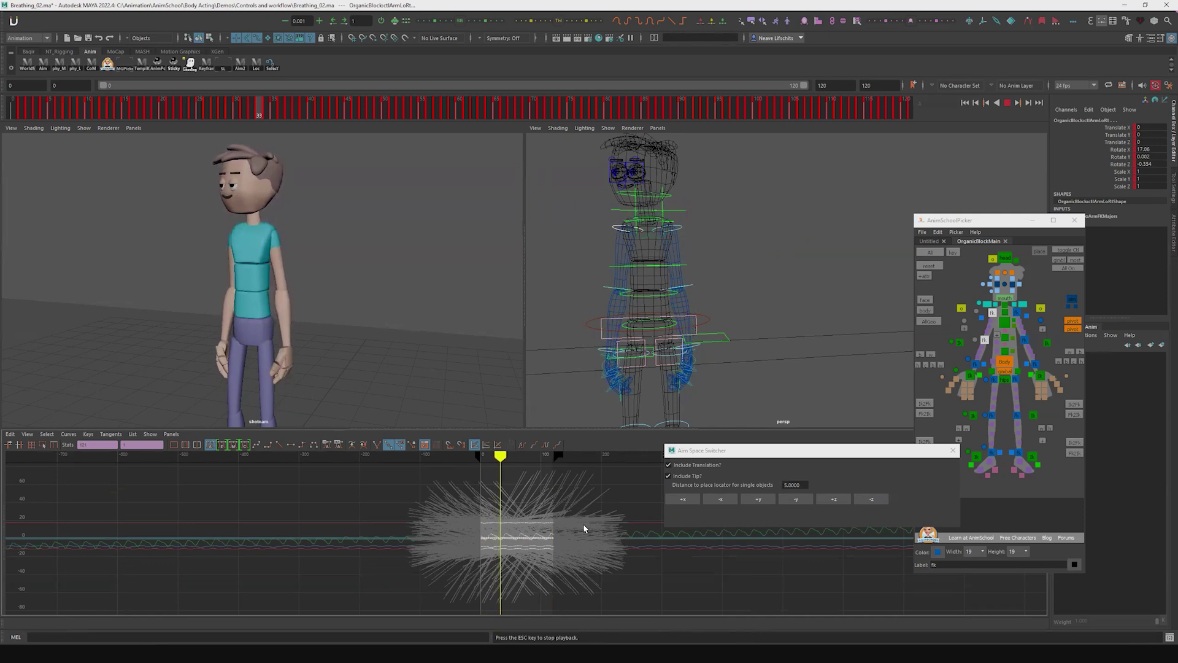
key("alt+v")
Copy the chest control's Translate Y keys from the whole timeline
left_click(686, 291)
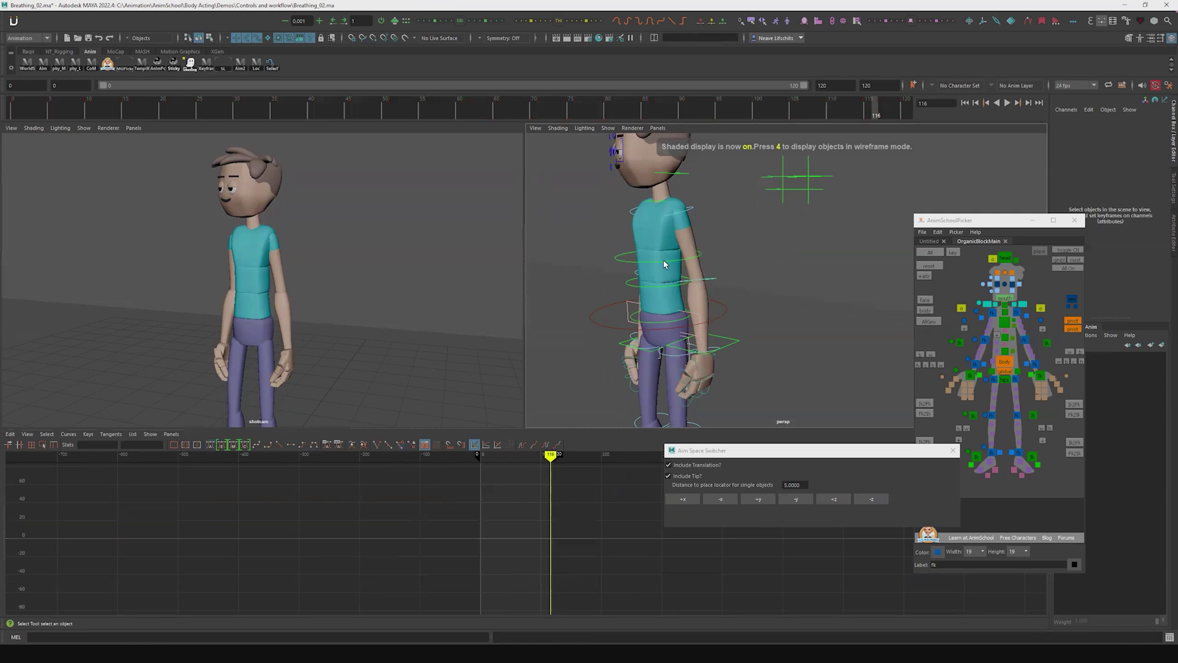
left_click(664, 264)
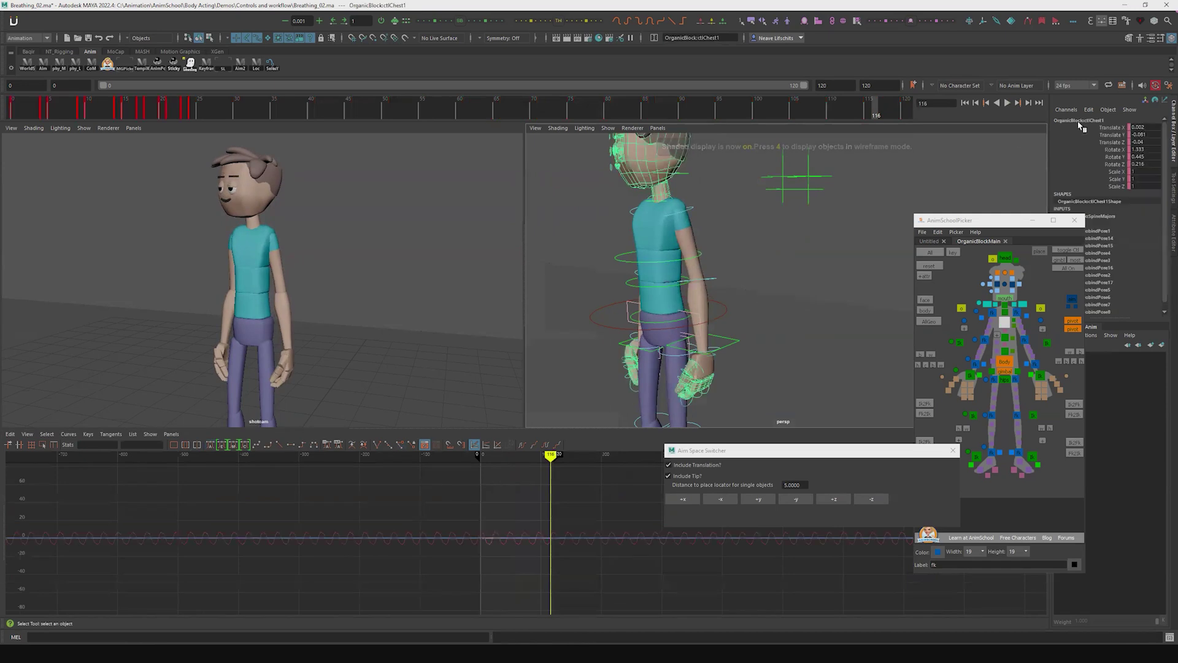
key("f")
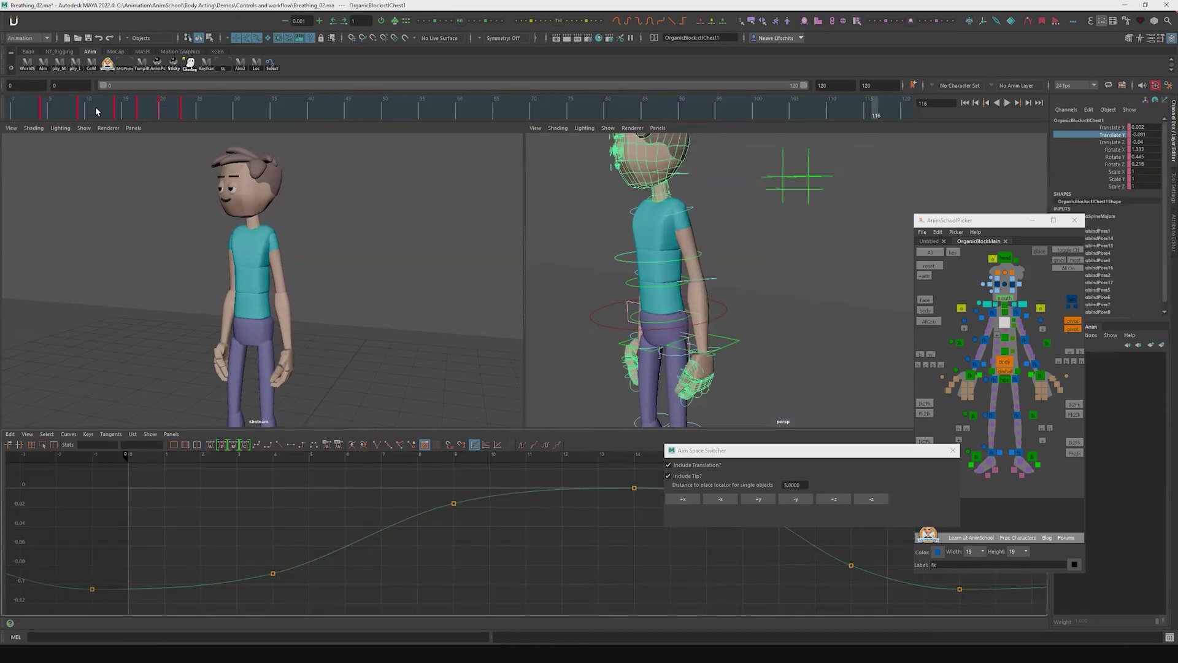
left_click(13, 111)
double_click(19, 111)
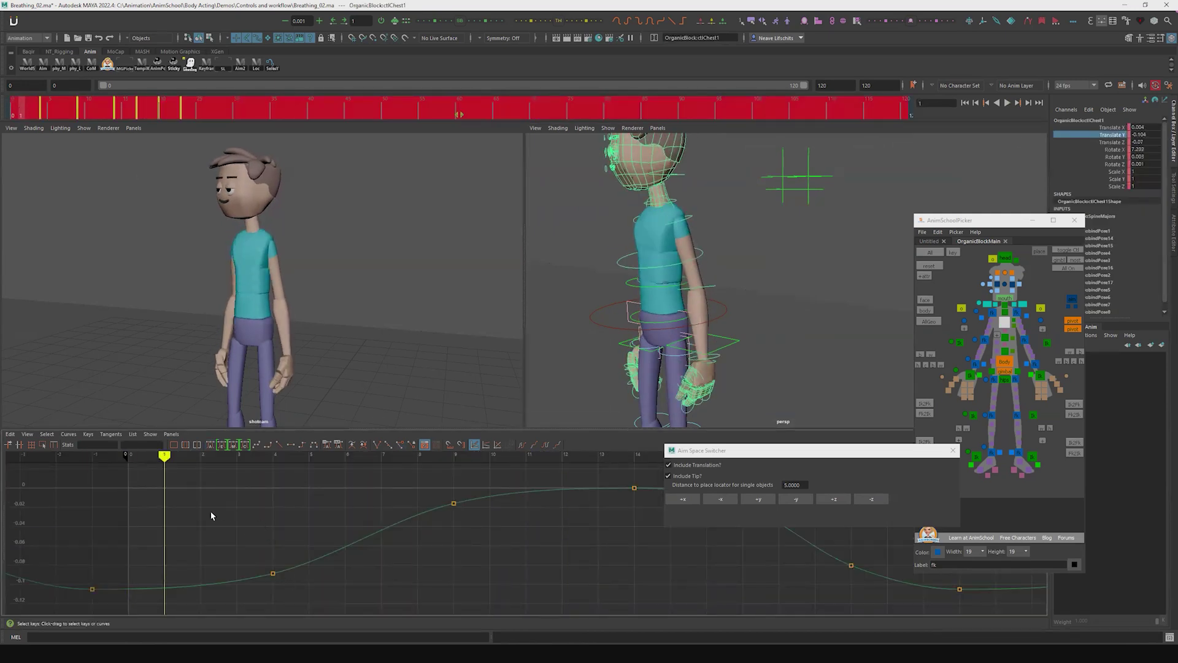
Paste the copied chest keys at frame -1 onto all translate and rotate channels of the body control
left_click(728, 307)
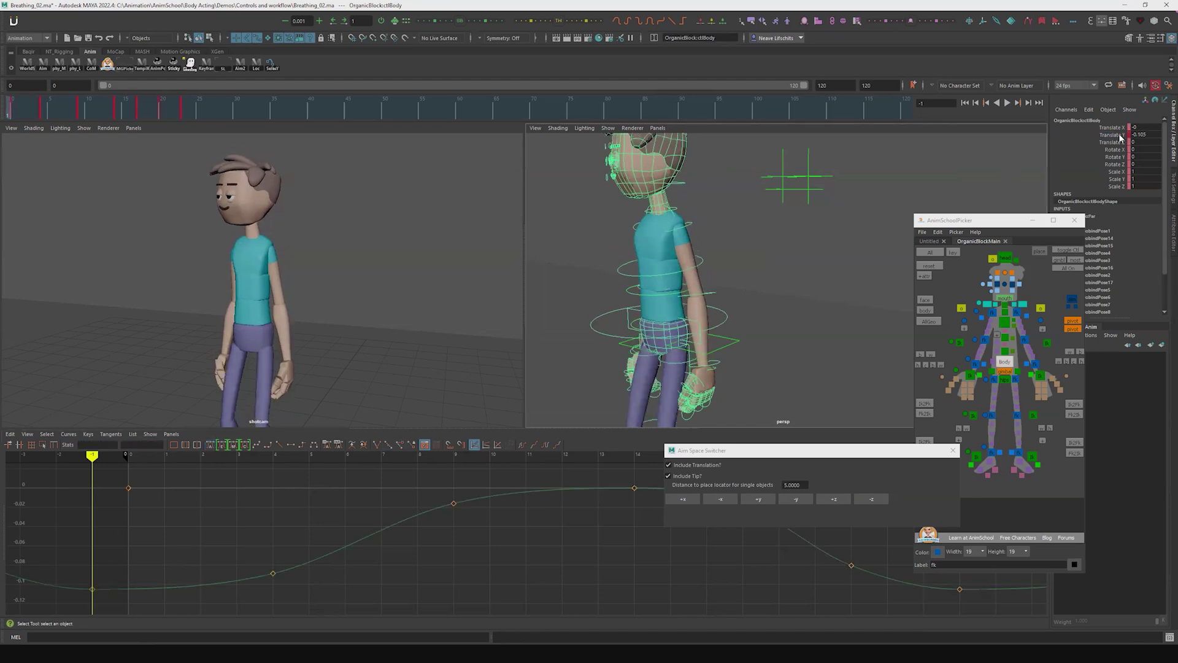
left_click_drag(1114, 127, 1120, 158)
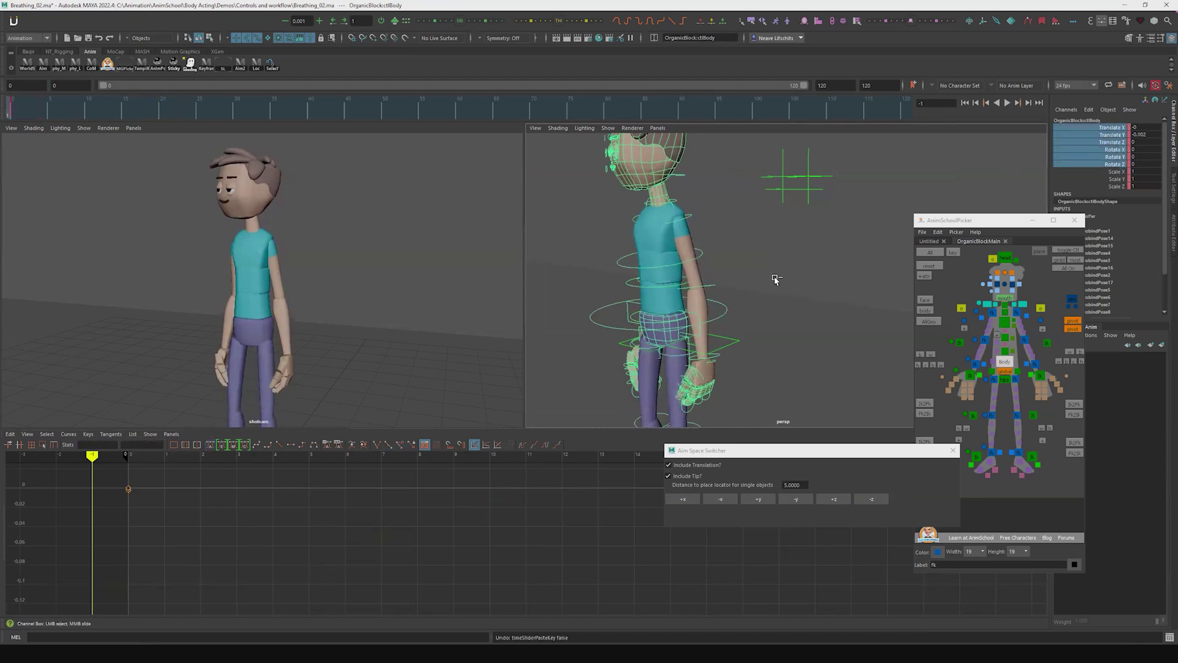
key("ctrl+v")
right_click_drag(581, 531, 544, 539, "alt")
key("alt+.")
key("alt+.")
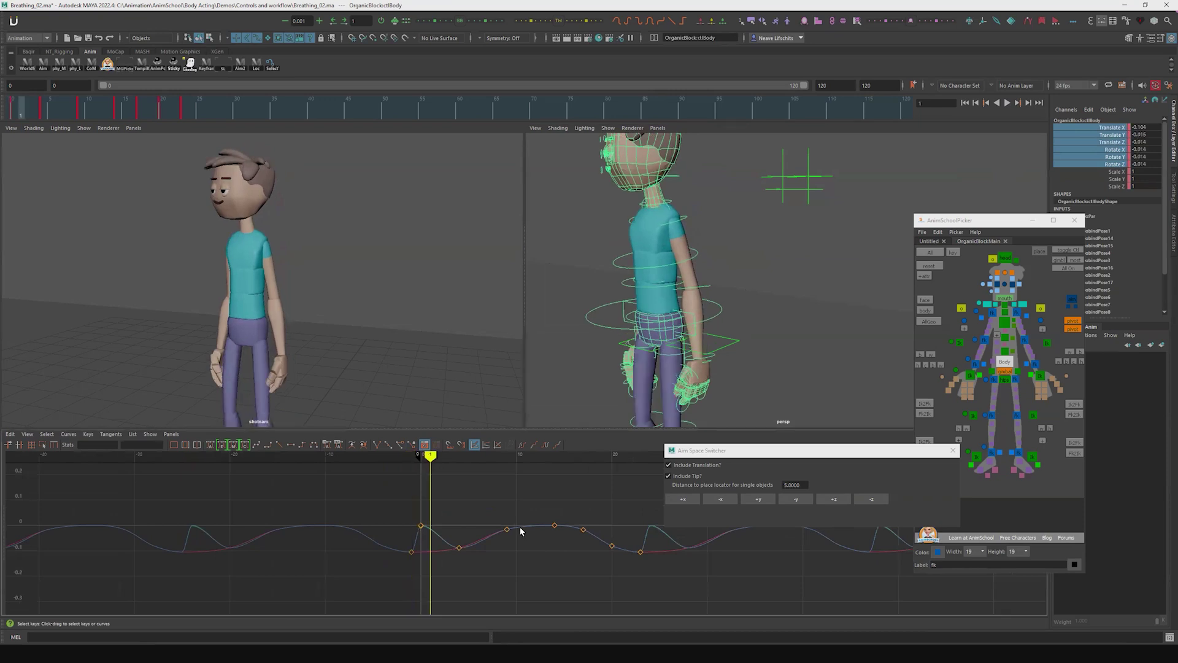
Delete the body control's stray keys at frame 0 from the pasted curves
left_click_drag(430, 512, 415, 535)
key("Delete")
key(".")
Offset the body's Translate Z keys about two frames later and its Translate X keys about two frames earlier
left_click(1121, 143)
left_click_drag(481, 559, 482, 563)
middle_click_drag(541, 528, 561, 527)
left_click(1122, 127)
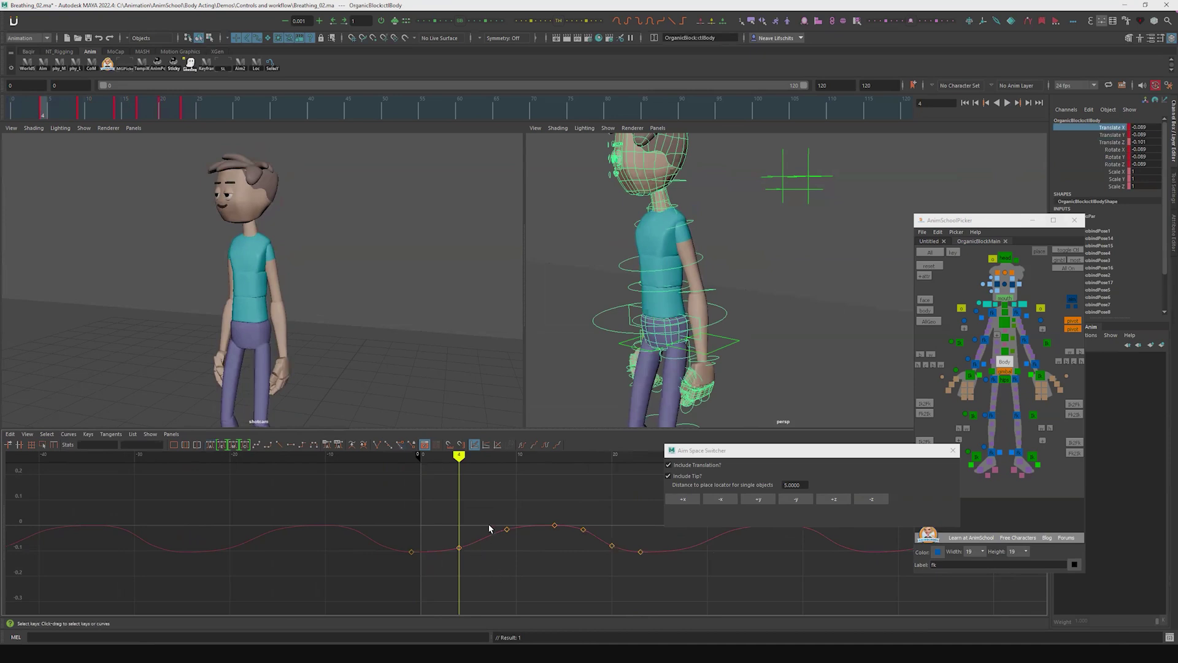
left_click_drag(489, 529, 492, 559)
middle_click_drag(492, 559, 473, 558)
Shift all keys of the body's three translate curves one frame later and play the cycle
left_click(1112, 135)
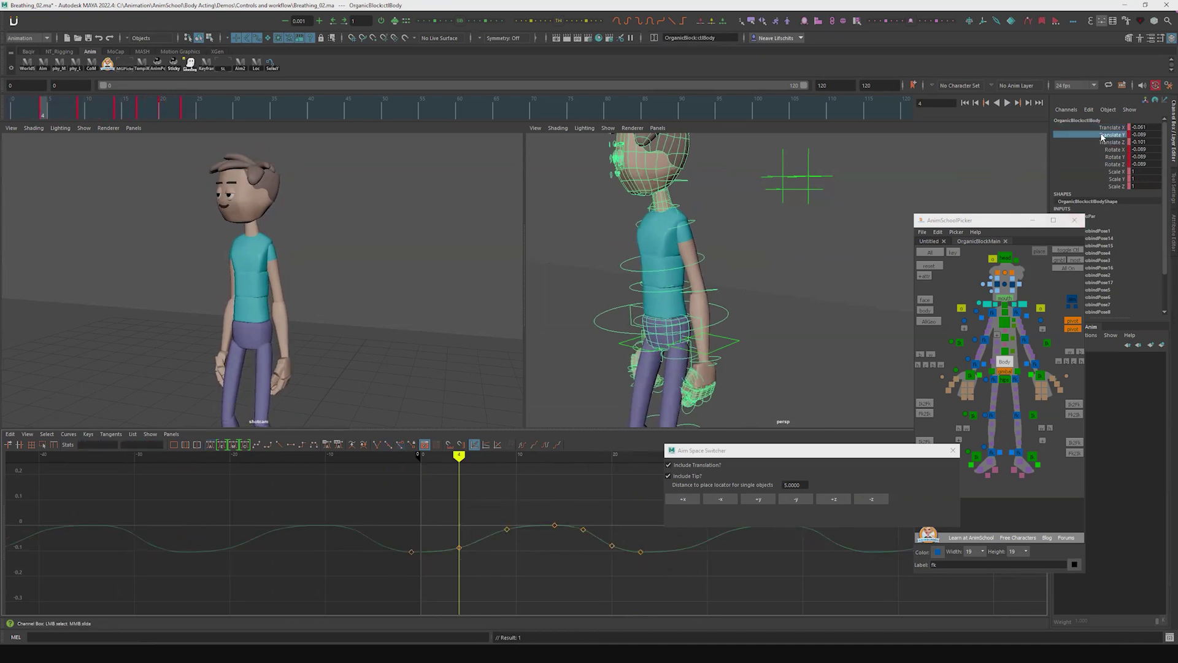
left_click_drag(1112, 128, 1105, 145)
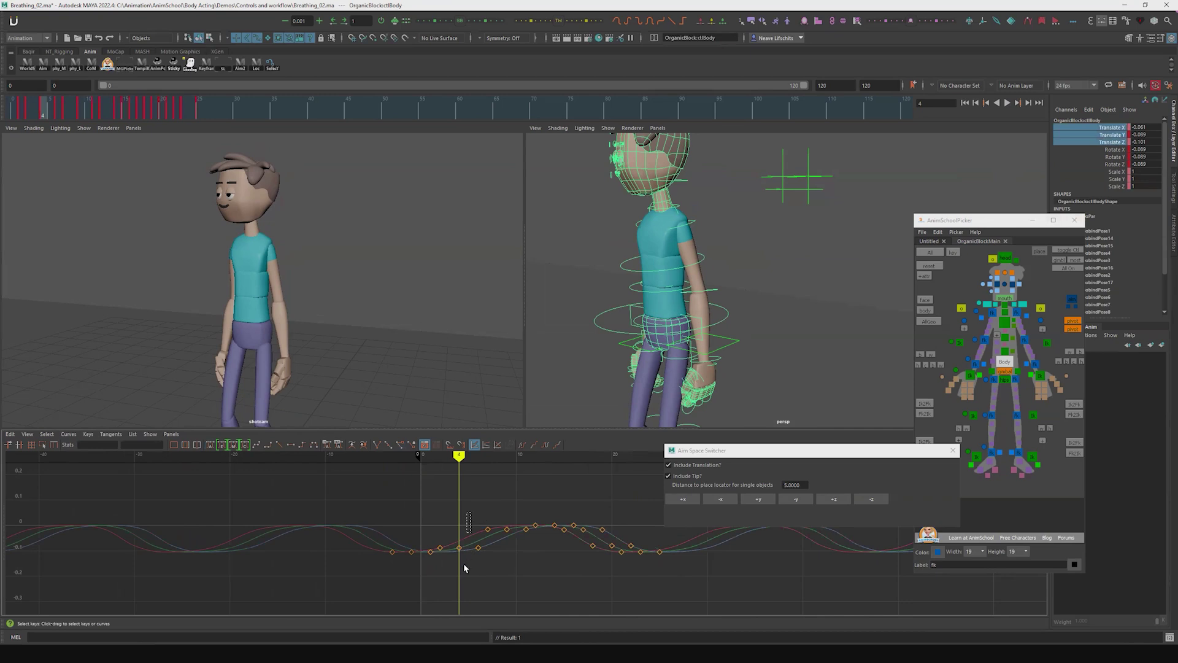
left_click_drag(464, 565, 464, 576)
key("alt+Right")
key("alt+v")
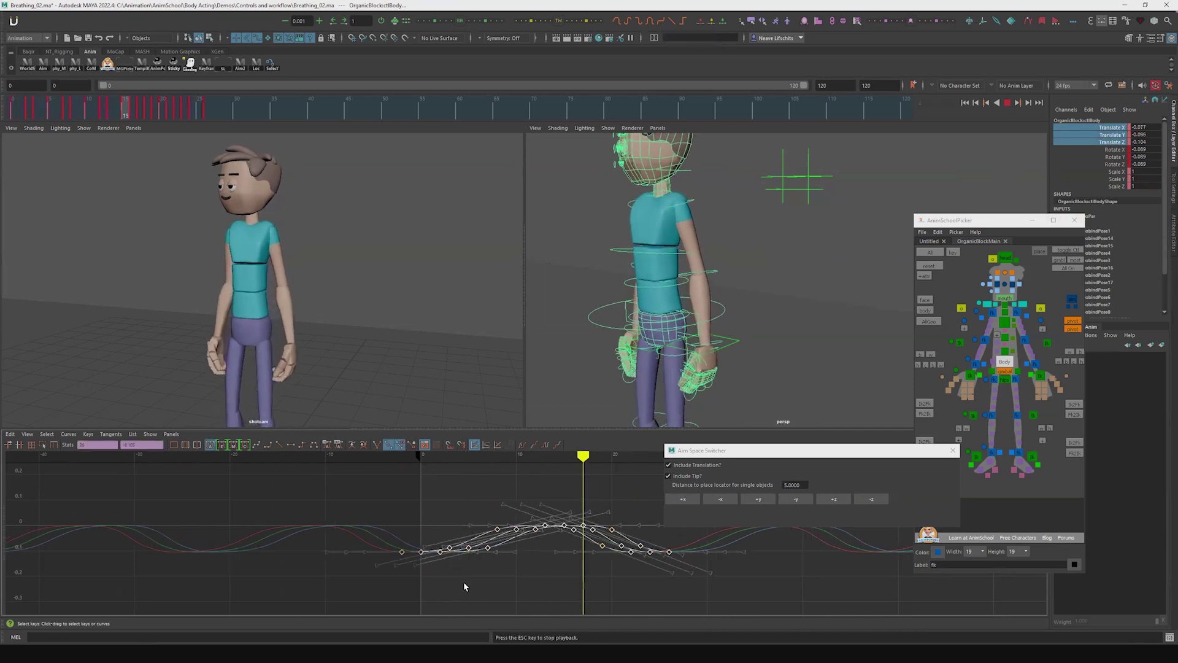
Stretch the body's Translate X keys to about twice their length, adjust their height and reduce their value range
left_click(1113, 127)
left_click_drag(665, 559, 692, 567)
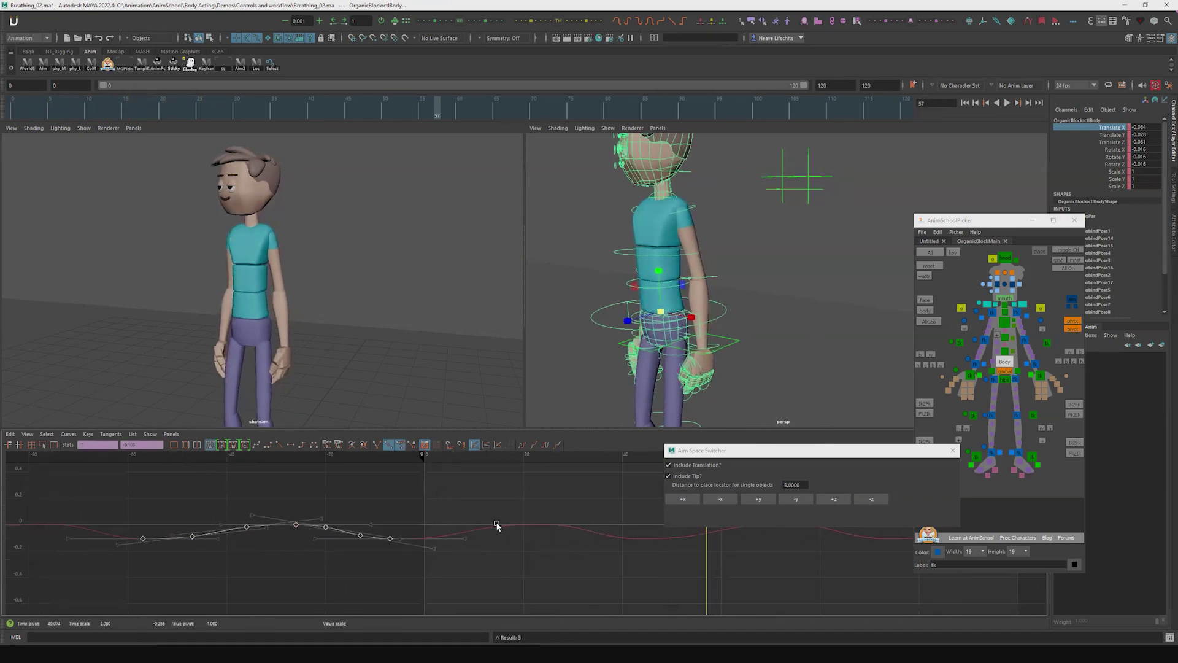
middle_click_drag(508, 546, 510, 537)
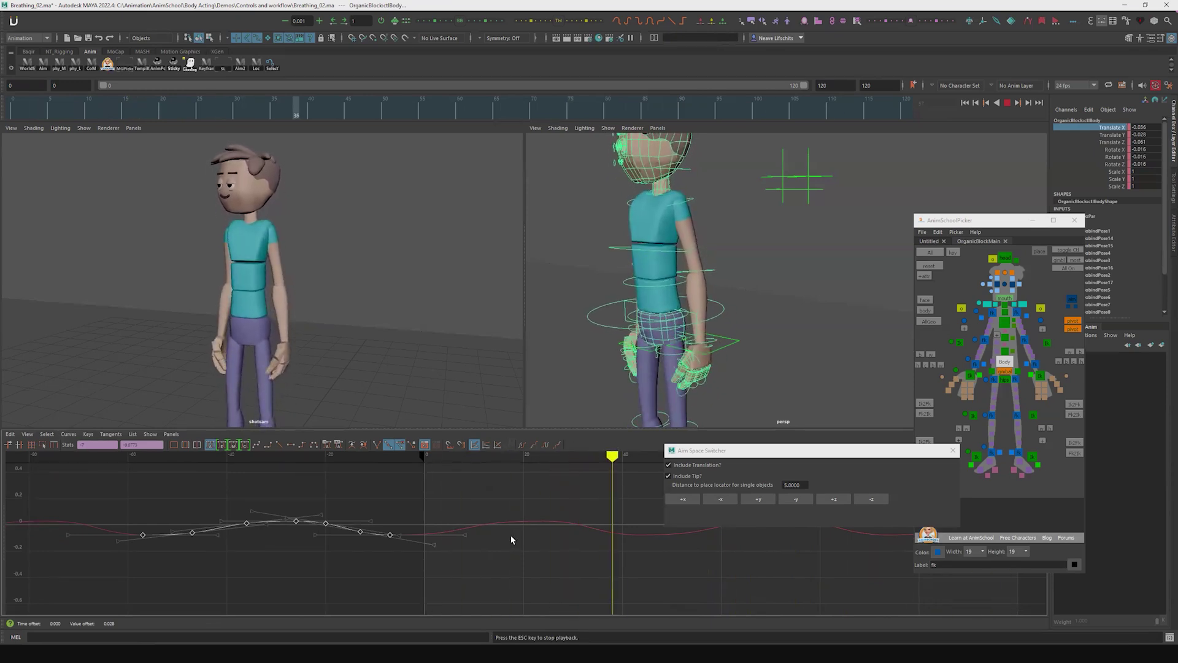
key("r")
middle_click_drag(511, 536, 511, 533)
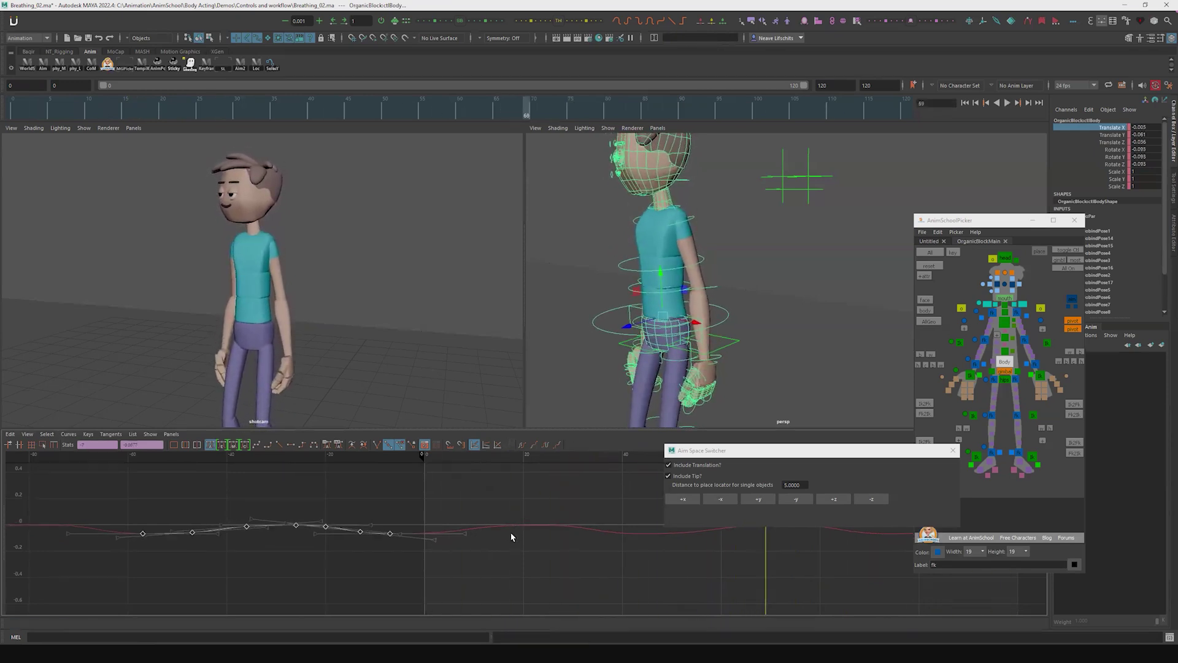
Stretch the Translate X keys further, slide them to start at about frame 1 and play the sway
key("Escape")
middle_click_drag(555, 537, 837, 540, "shift")
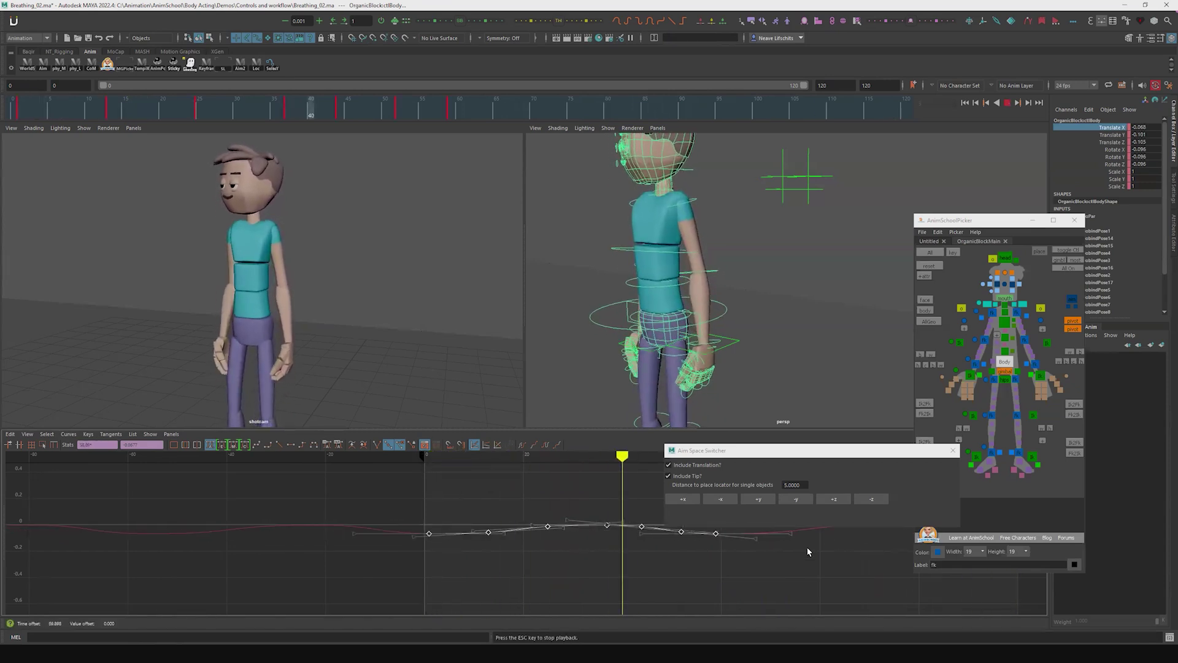
key("Escape")
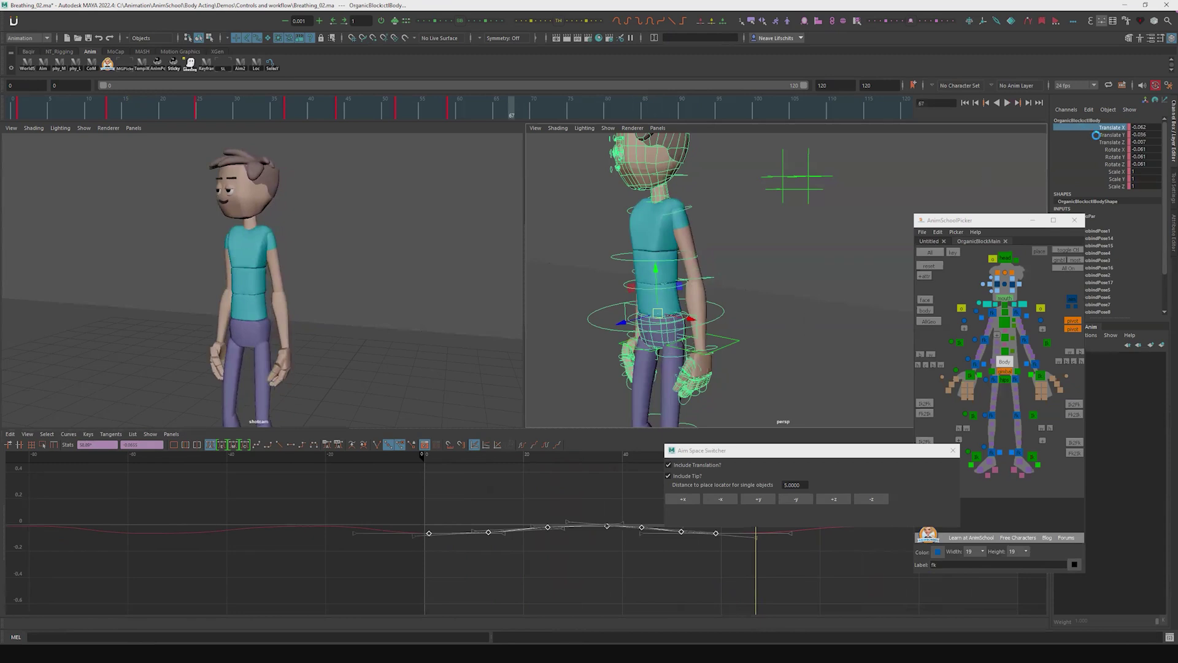
Stretch the body's Translate Z keys over about 45 frames with a smaller value range and play the sway from the side
left_click(1112, 135)
left_click(1112, 143)
left_click(494, 524)
key("r")
middle_click_drag(608, 521, 628, 549, "shift")
key("w")
key("r")
key("w")
key("alt+v")
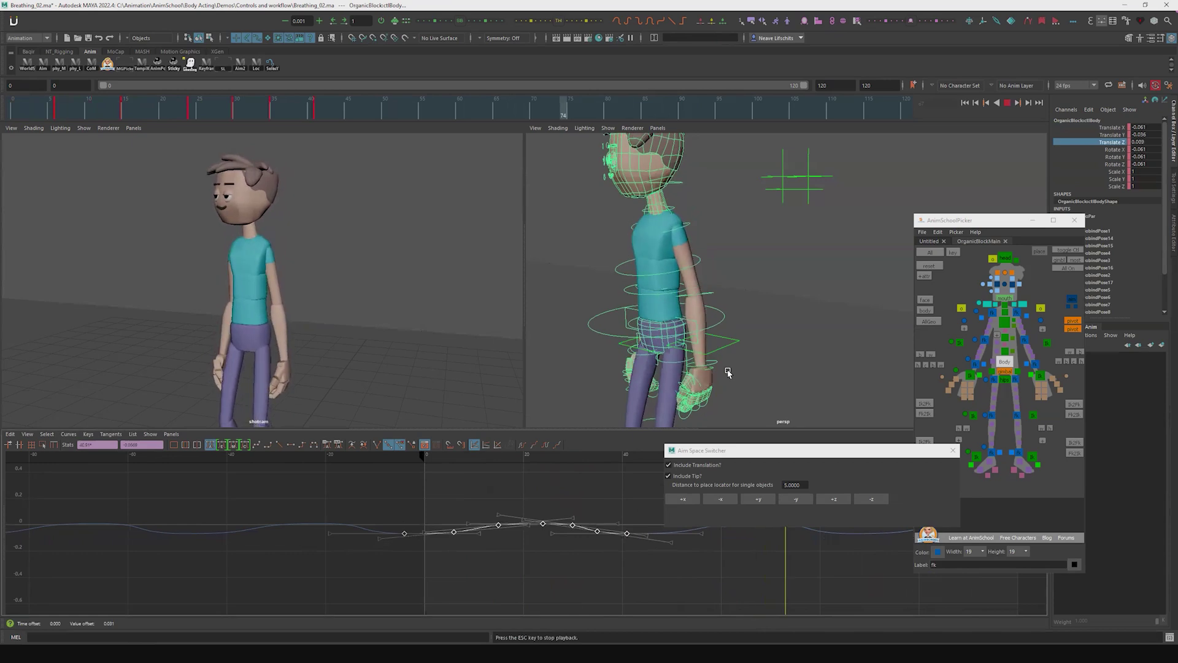
left_click_drag(728, 370, 681, 345, "alt")
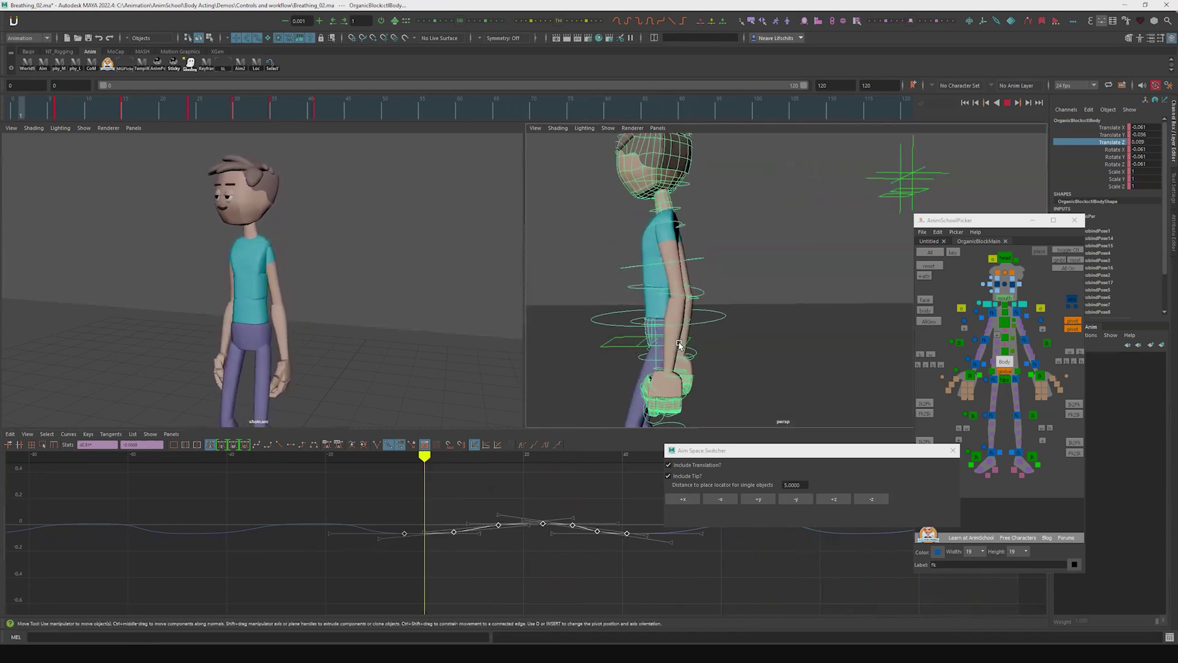
key("alt+v")
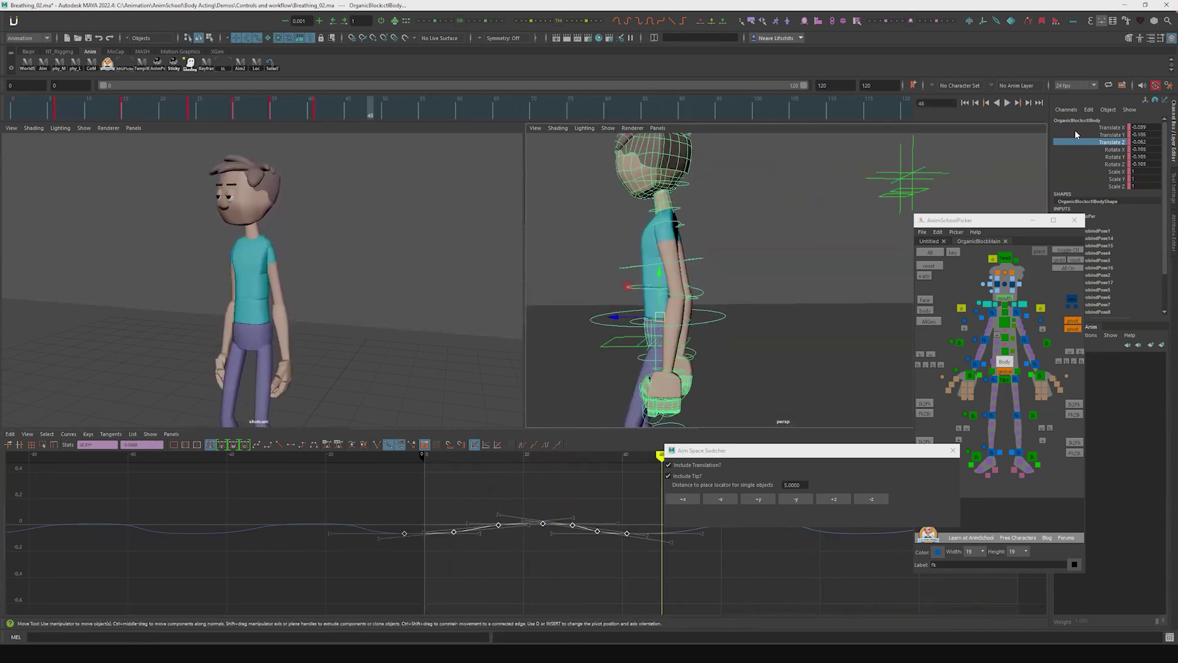
Stretch the body's Translate Y keys to about 1.2 times their length
left_click(1105, 138)
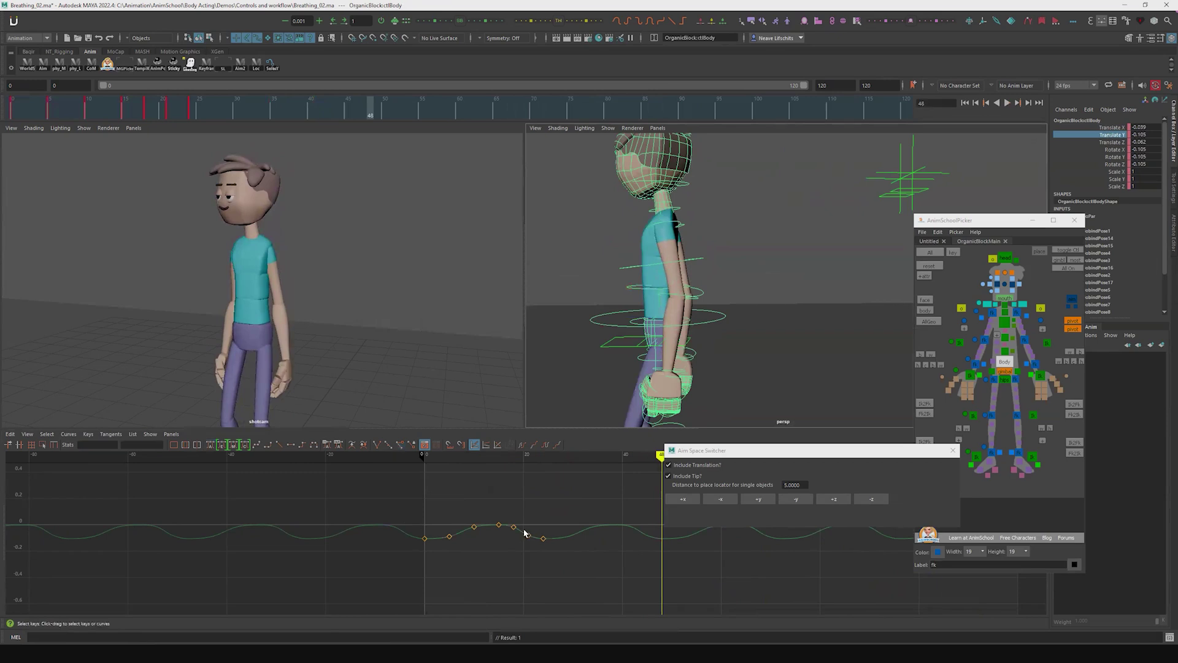
left_click_drag(489, 508, 509, 527)
middle_click_drag(577, 521, 581, 526)
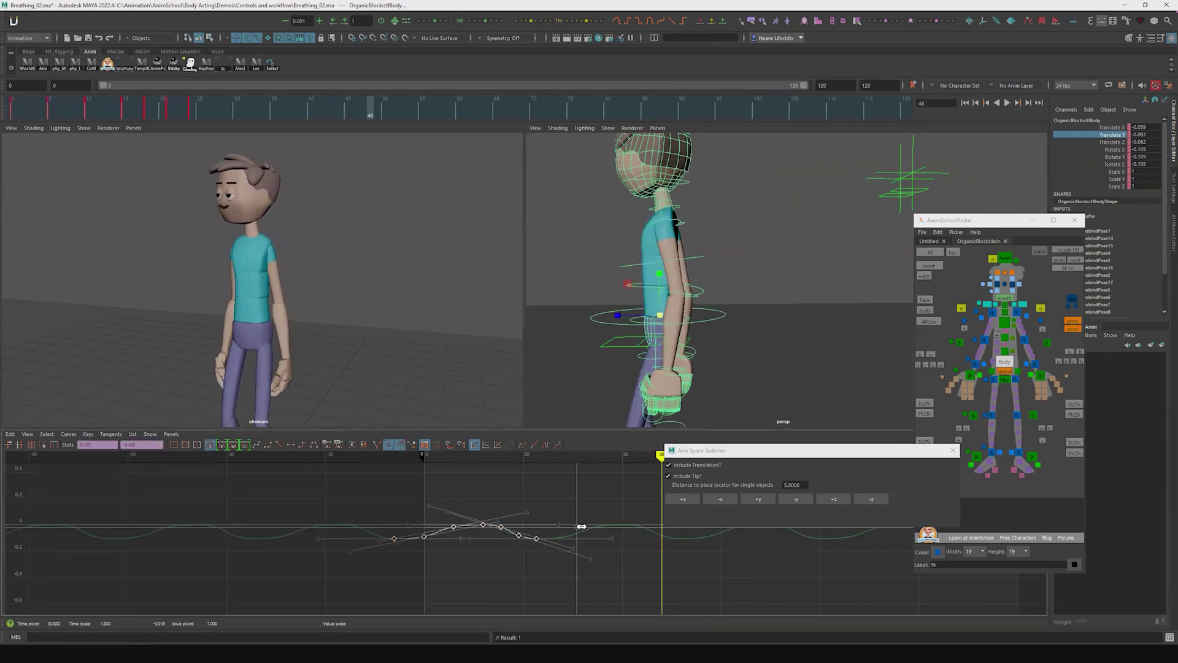
left_click(656, 478)
Try to reduce the value range of the body's Translate X, Y and Z keys together, and undo it
left_click_drag(1112, 127, 1112, 142)
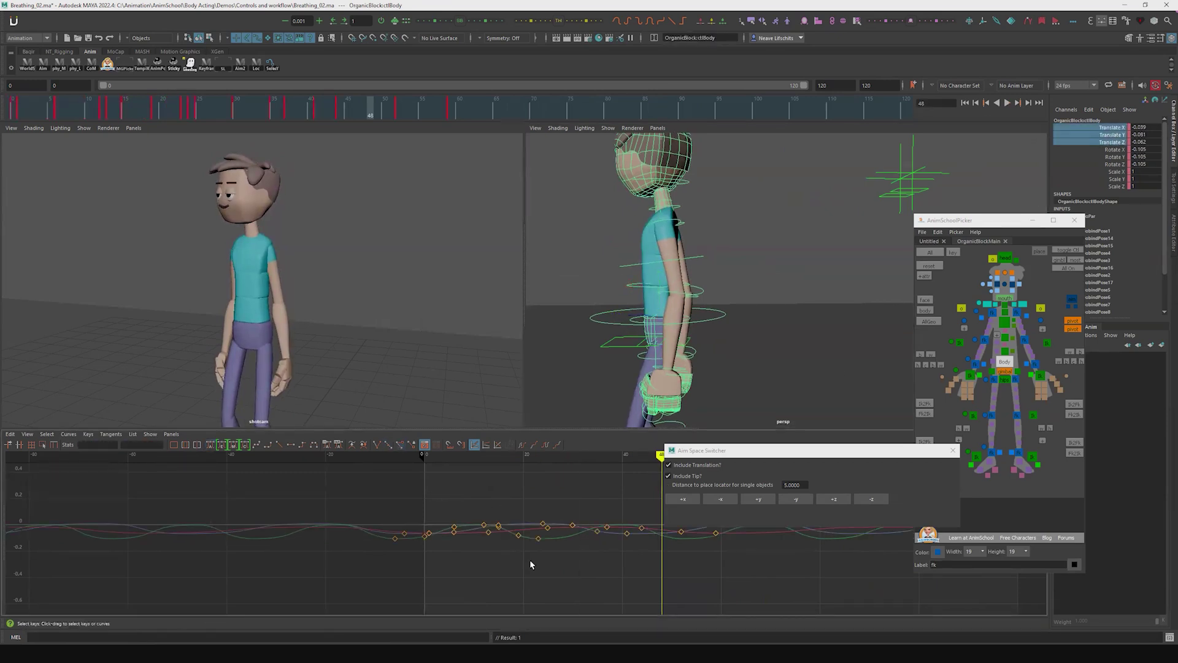
left_click_drag(473, 504, 470, 558)
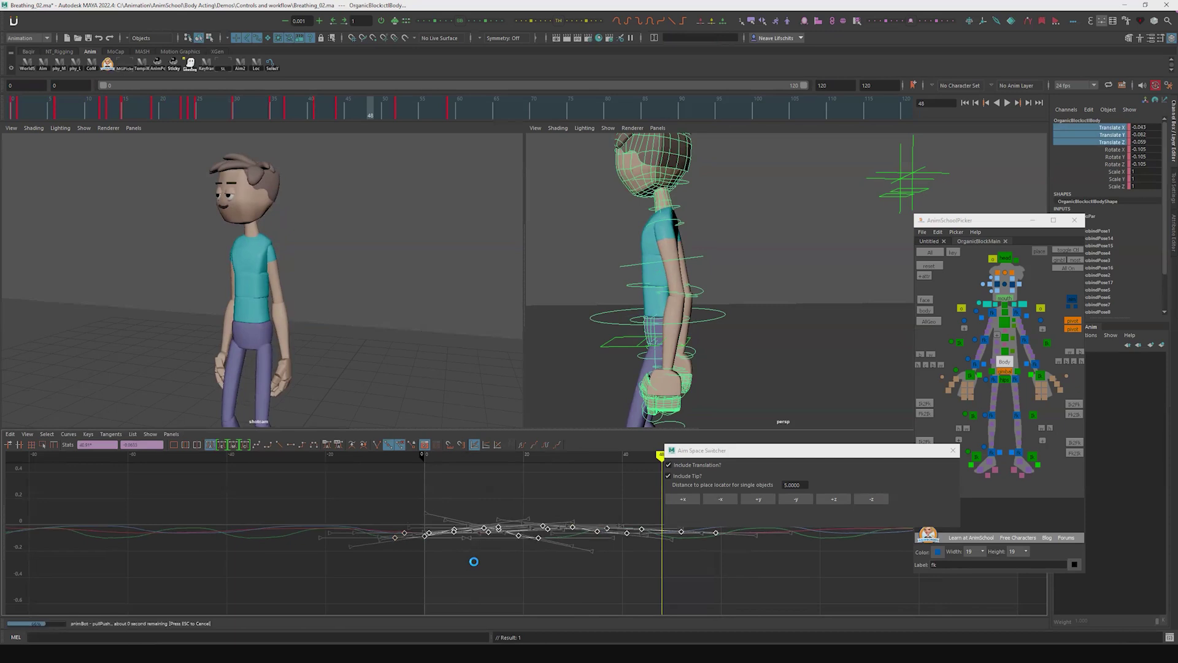
key("ctrl+z")
key("ctrl+z")
Scale down the value range of the body's Translate Y and Translate X curves separately and play the sway
scroll(491, 537, "up", 6)
left_click(519, 530)
key("r")
middle_click_drag(530, 498, 530, 528)
left_click(408, 548)
left_click(298, 495)
middle_click_drag(313, 490, 367, 519)
left_click(356, 509)
key("alt+v")
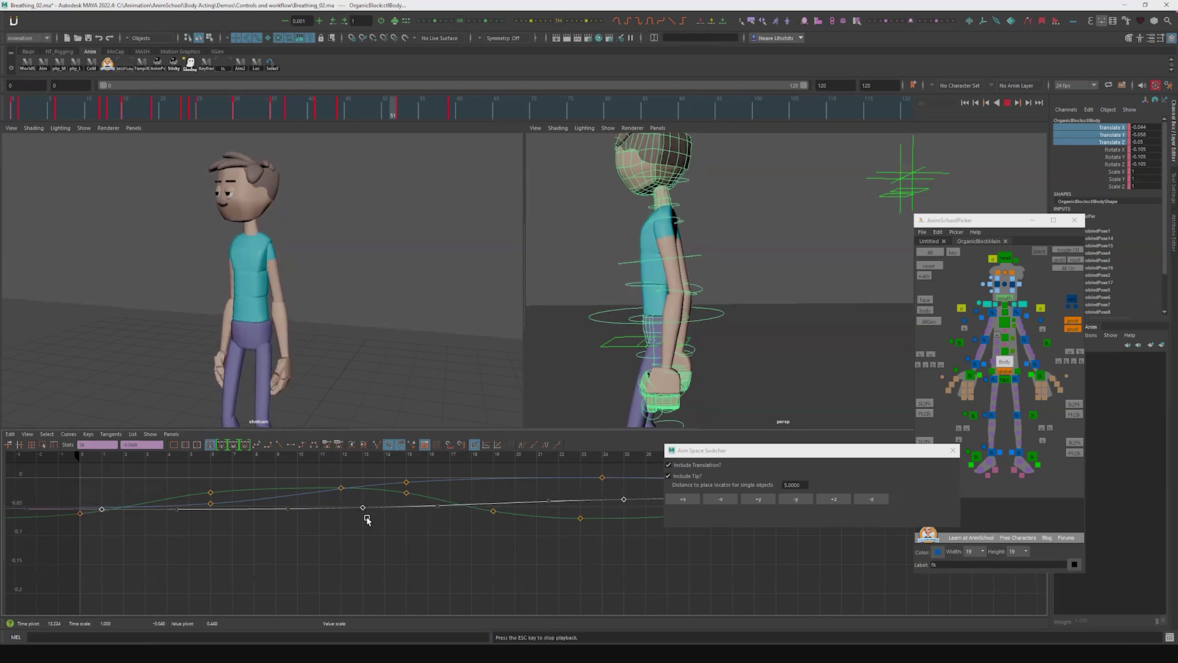
Switch the head control to aim space along +Z from the first frame, with a locator distance of 5
right_click_drag(638, 540, 564, 545, "alt+shift")
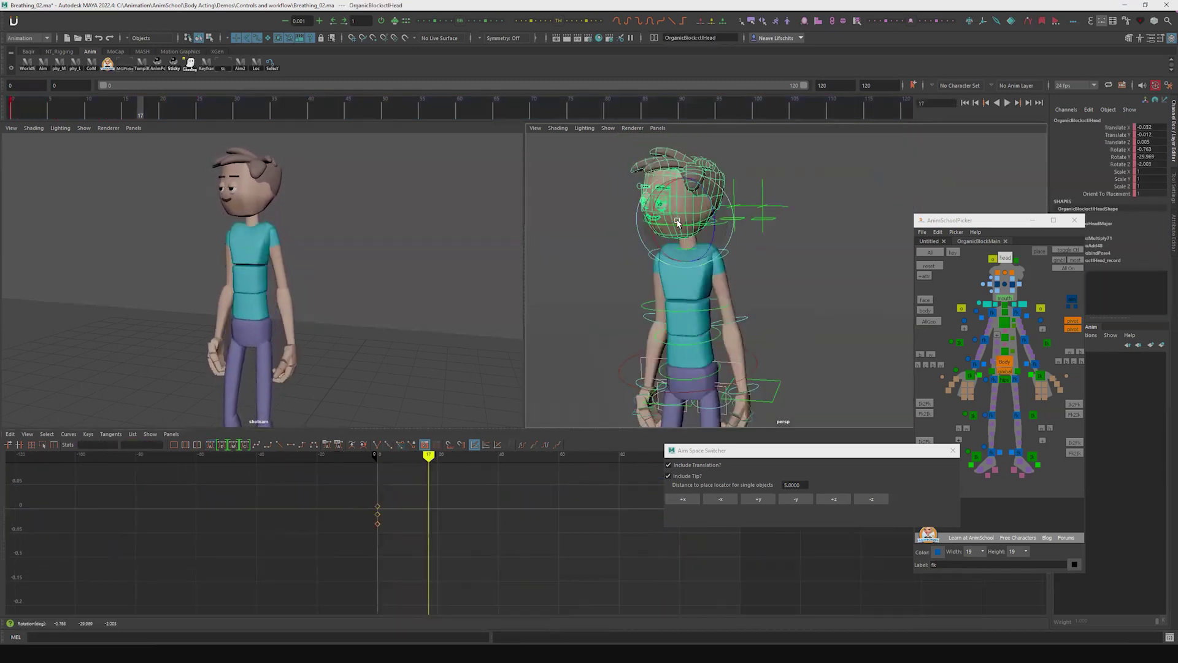
left_click(711, 240)
key("alt+shift+v")
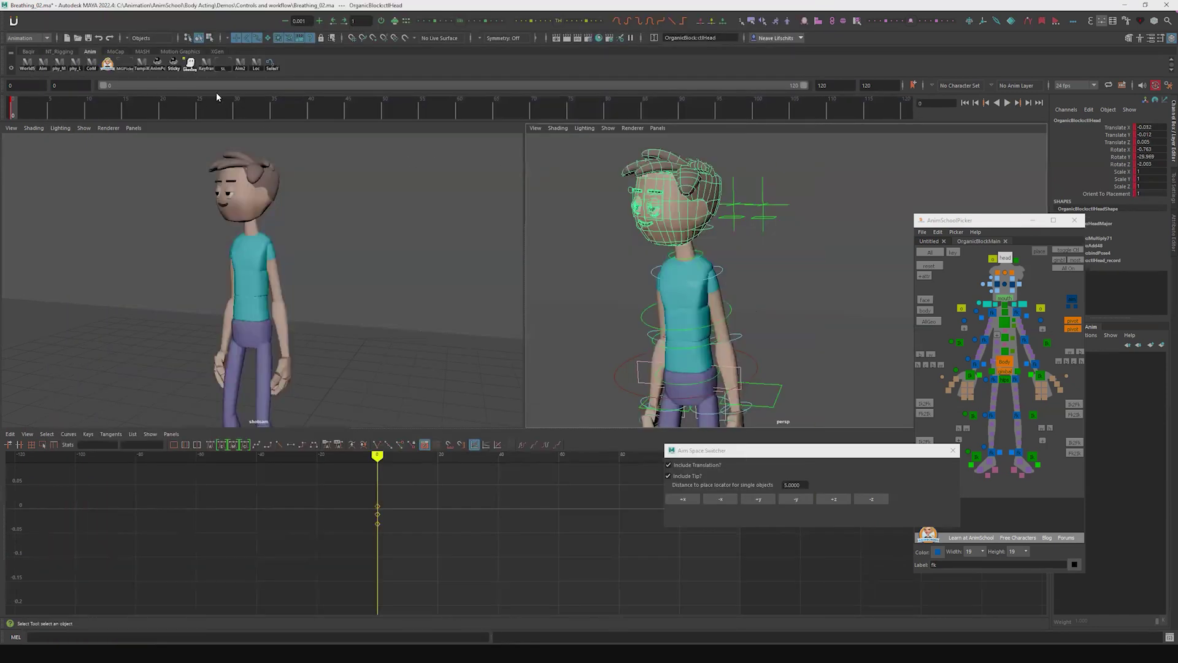
scroll(675, 307, "down", 3)
key("w")
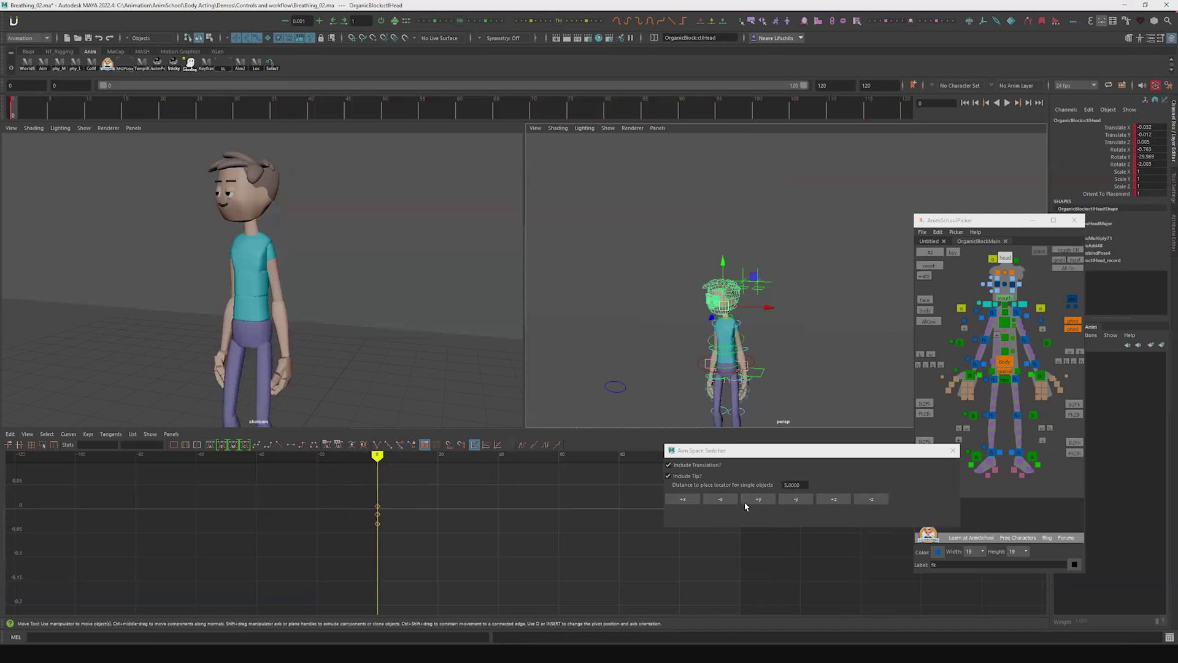
left_click(835, 499)
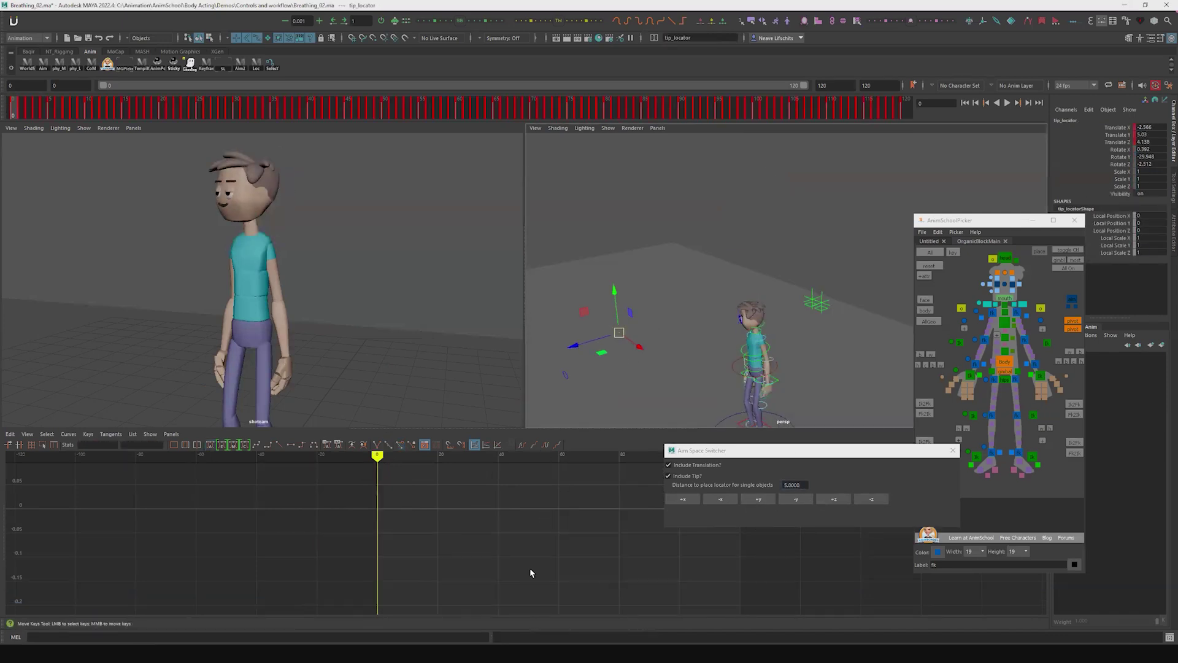
Slide all of the head's aim locator keys a few frames later and play the delayed head motion
left_click_drag(826, 636, 822, 634)
key("alt+v")
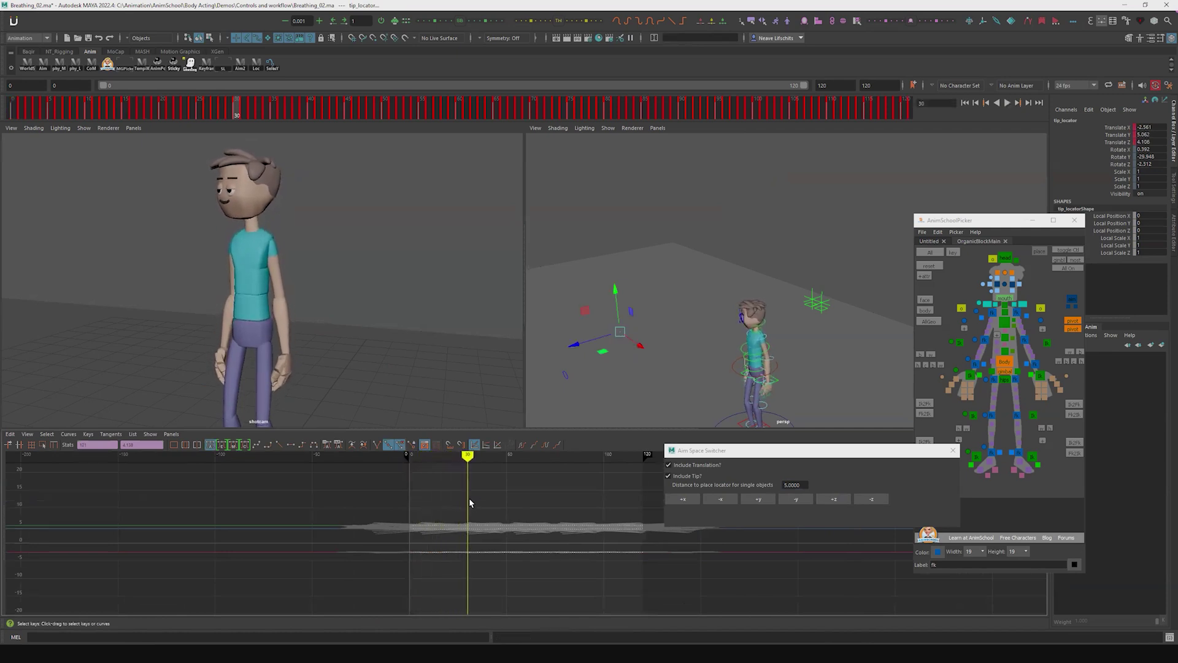
middle_click_drag(559, 496, 569, 498, "shift")
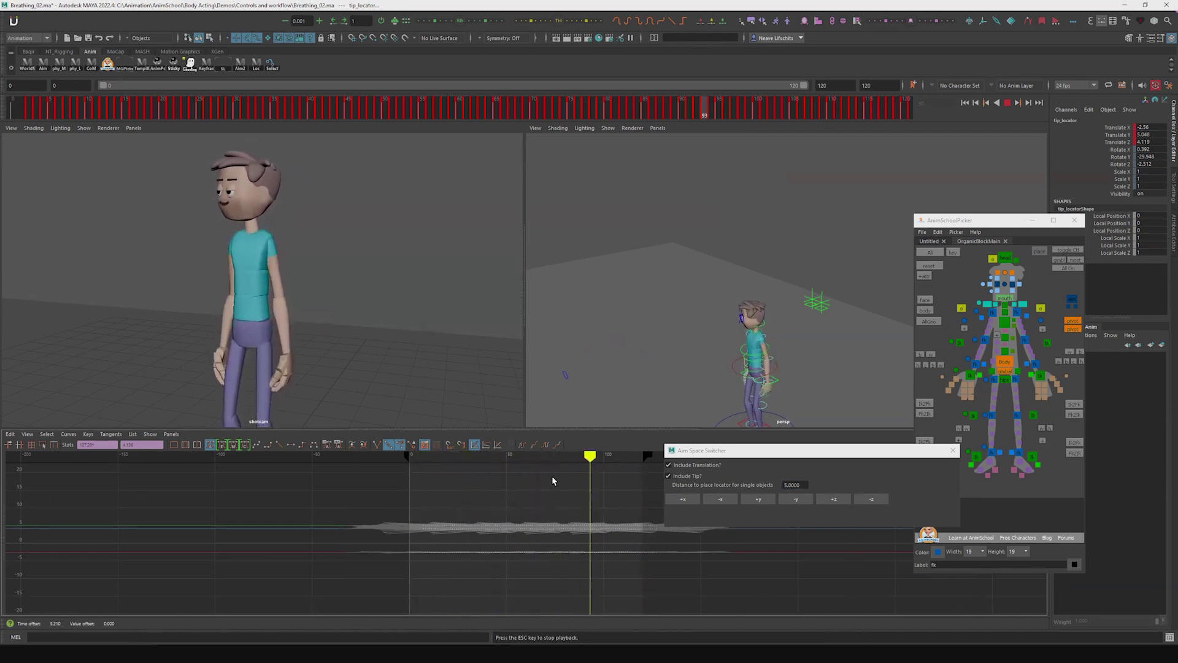
key("Escape")
key("w")
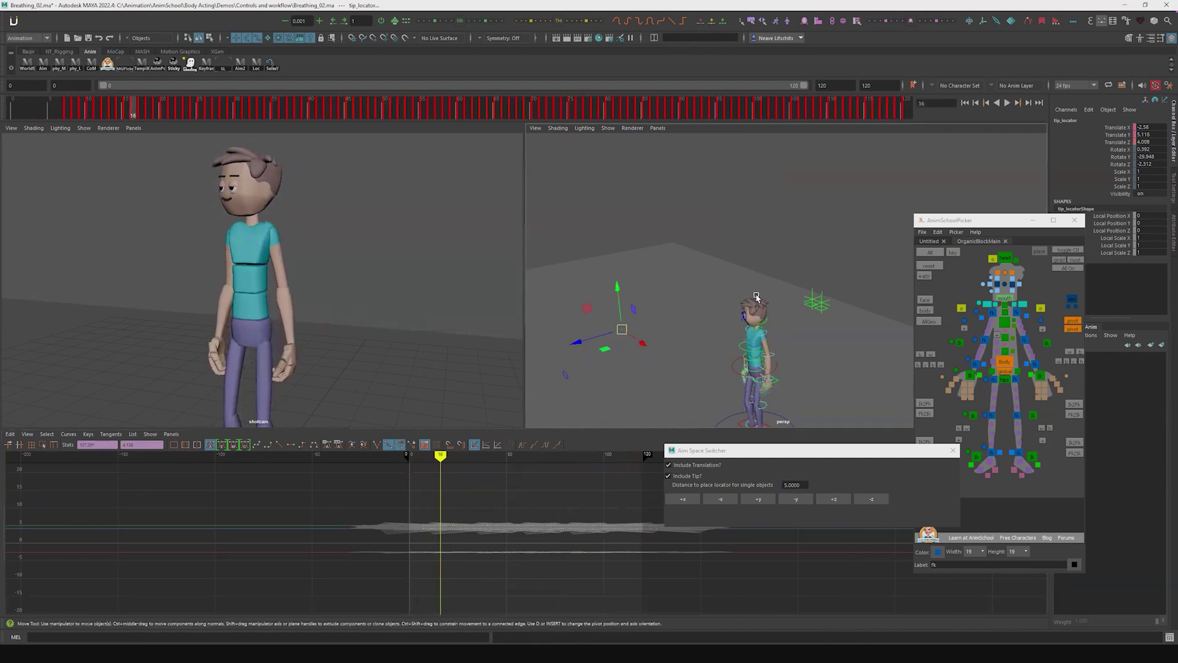
Bake the aim motion back onto the head control and remove the temporary locators
key("q")
left_click(773, 341)
left_click(272, 64)
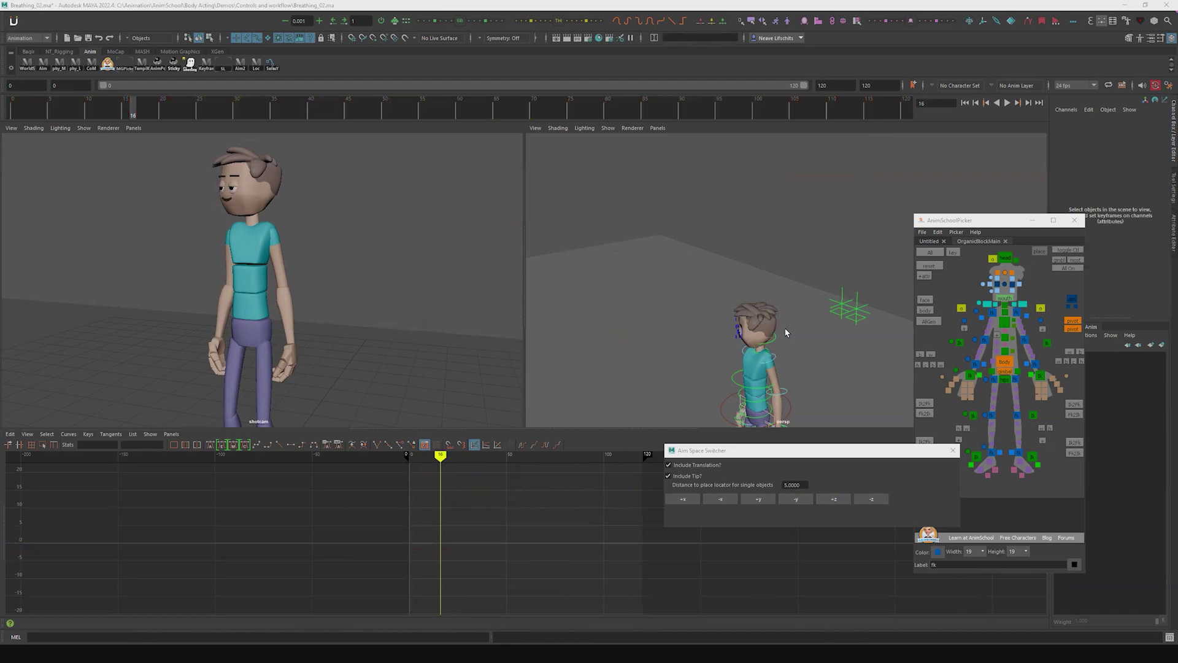
Play the head's baked motion from the first frame and delete its keys from frame 51 to 120
left_click(769, 347)
left_click_drag(72, 116, 12, 118)
key("comma")
key("period")
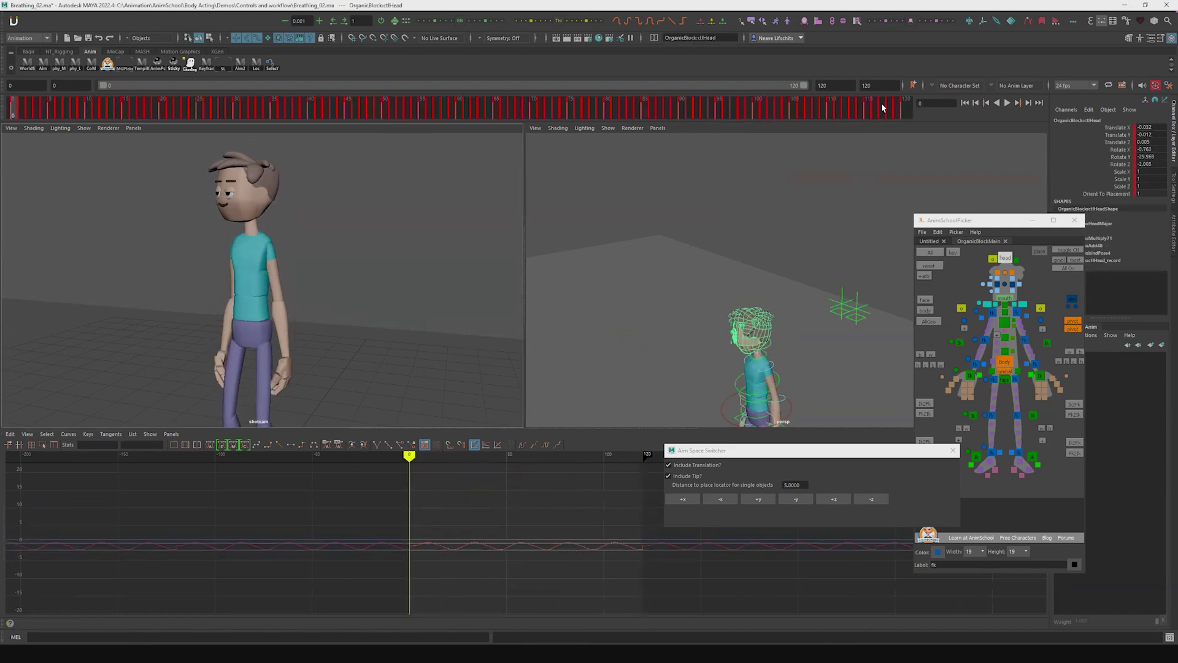
key("alt+v")
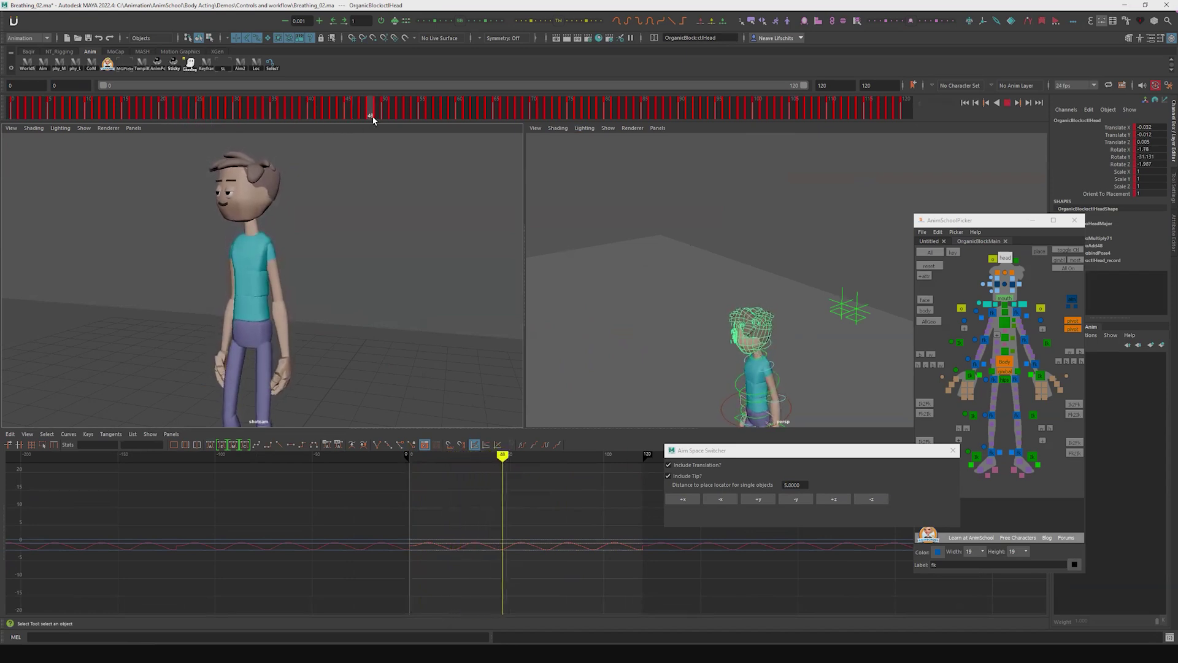
left_click_drag(391, 114, 907, 114, "shift")
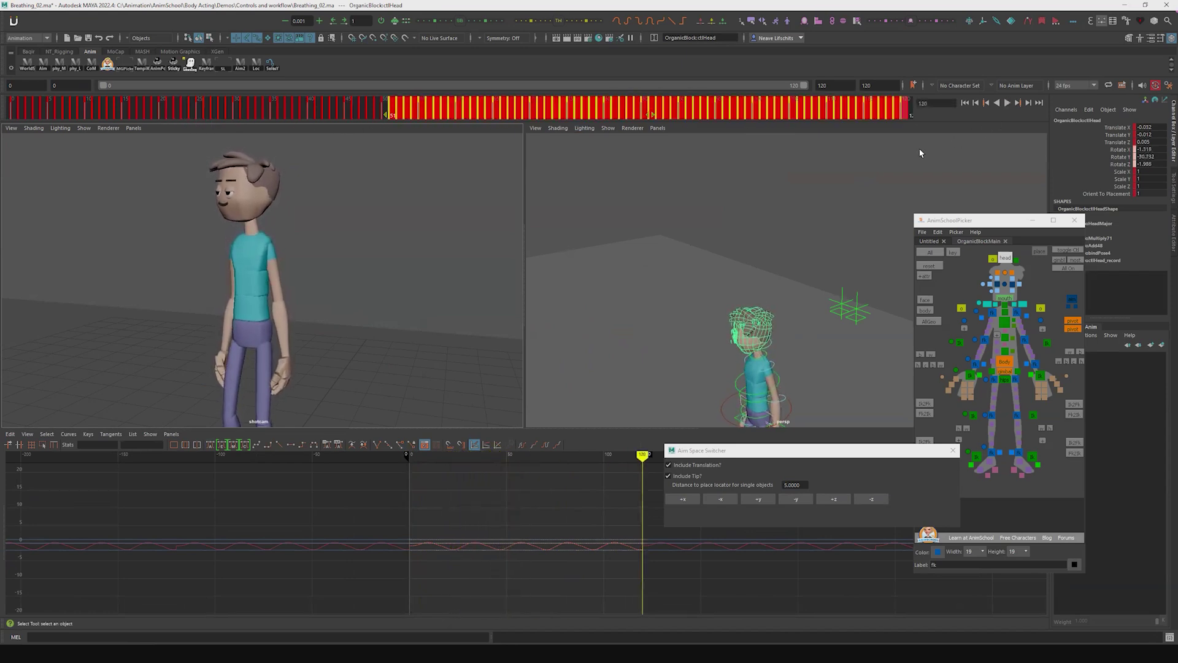
key("Delete")
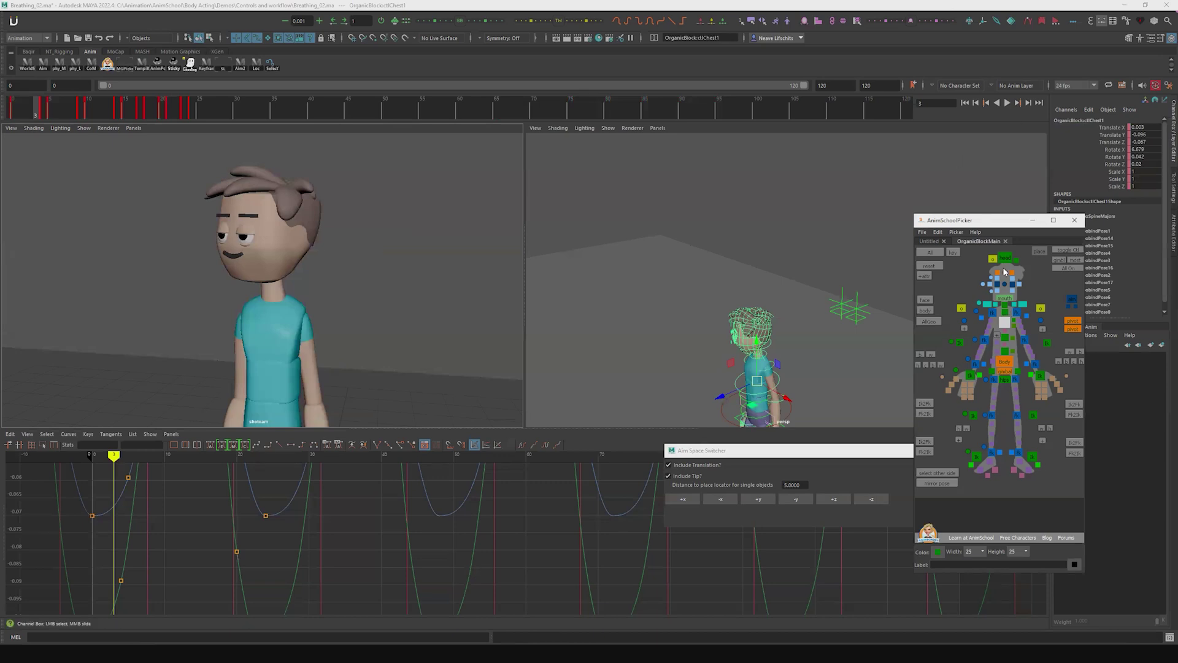
Stretch the keys of the head, body, chest and arm controls together to about 1.5 times their length and play the slower loop
left_click(1005, 260)
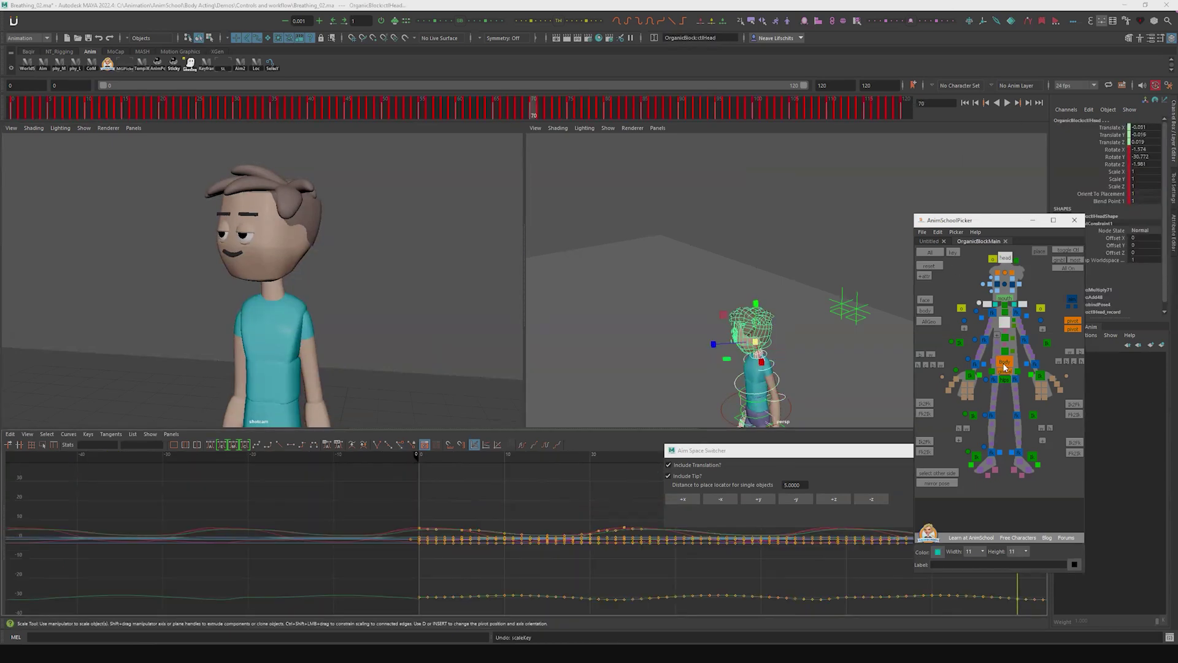
left_click(1005, 360, "shift")
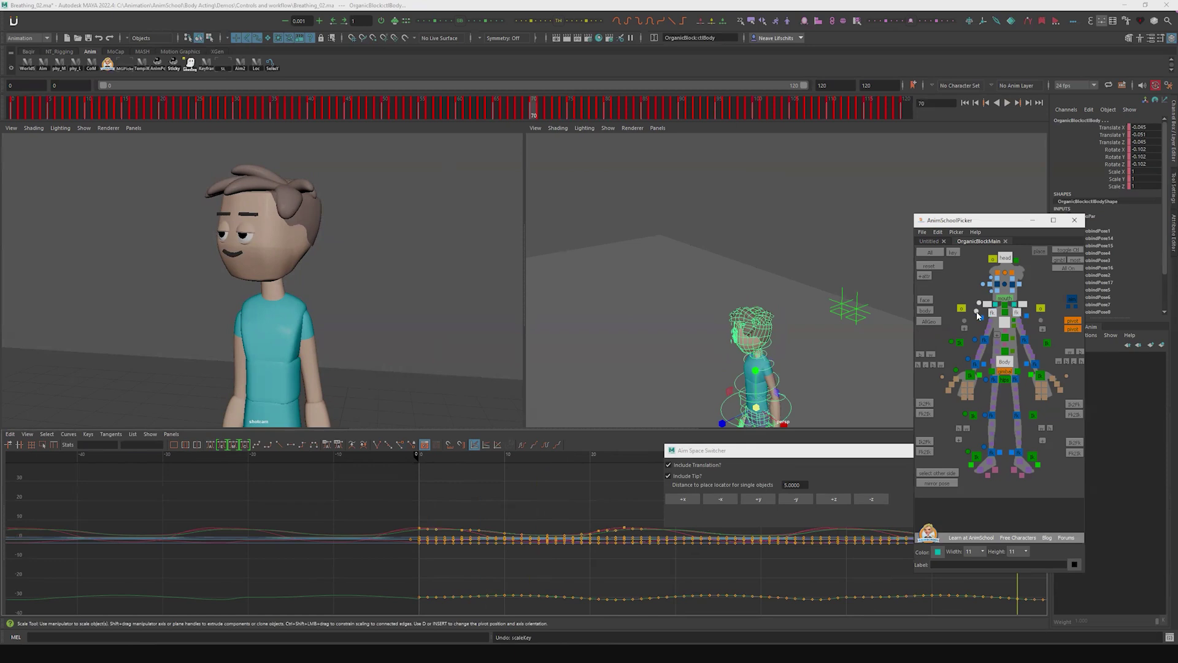
left_click(977, 313)
left_click(968, 324)
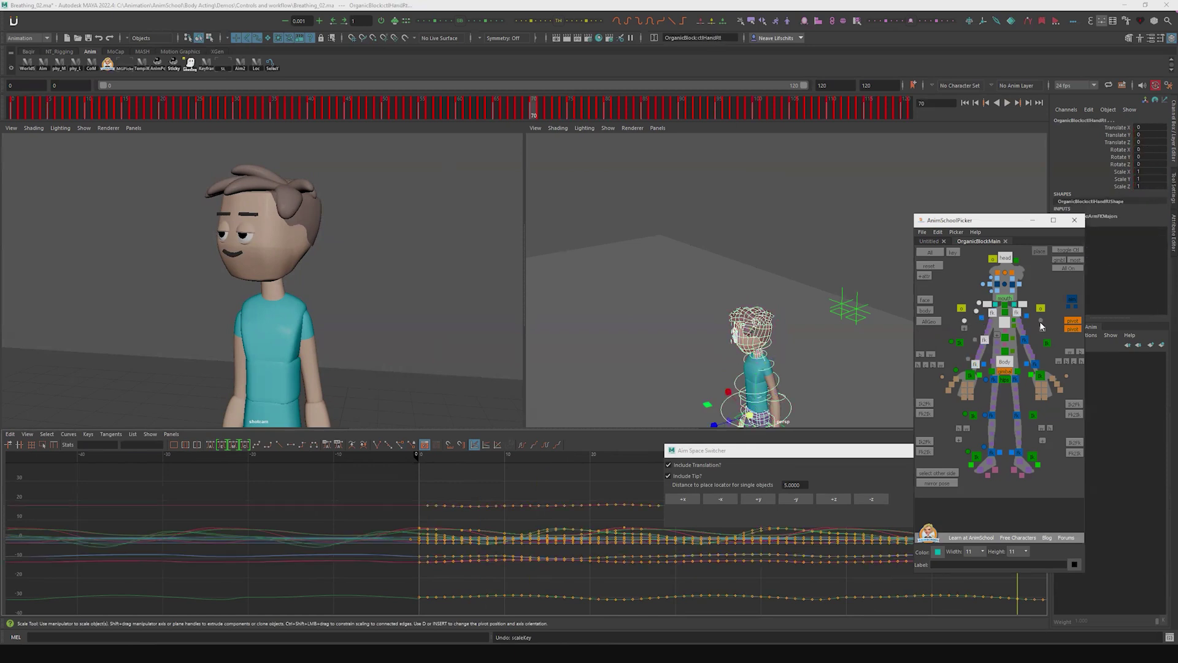
right_click_drag(626, 479, 415, 509, "alt")
left_click_drag(405, 565, 455, 488)
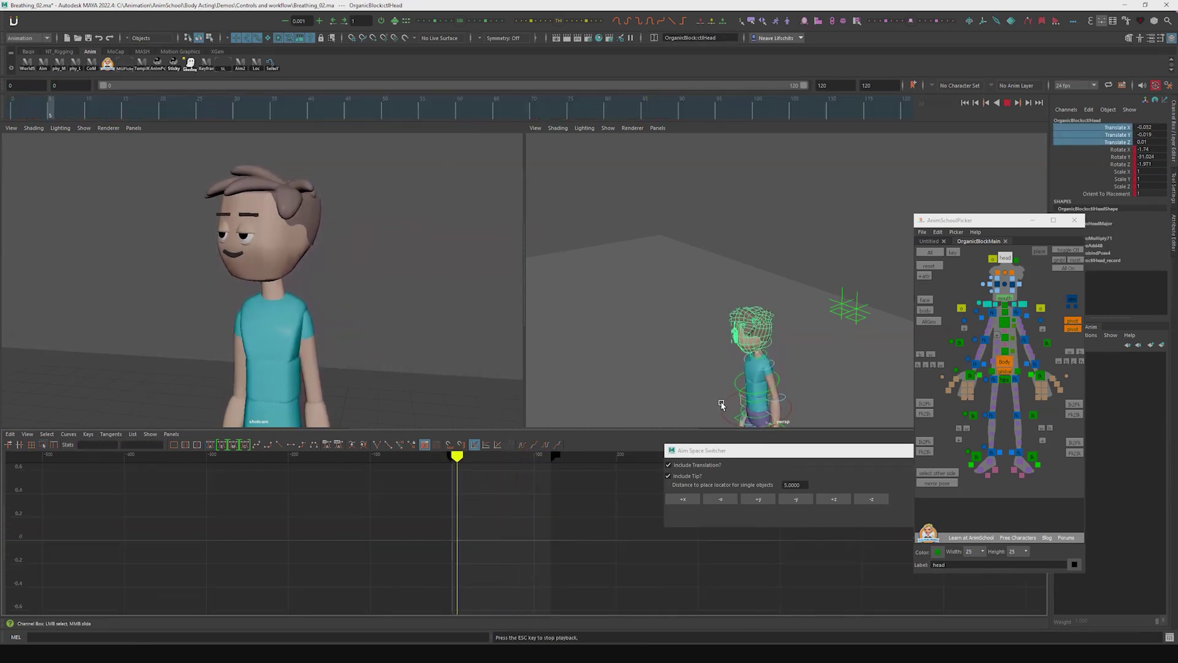
left_click(780, 387)
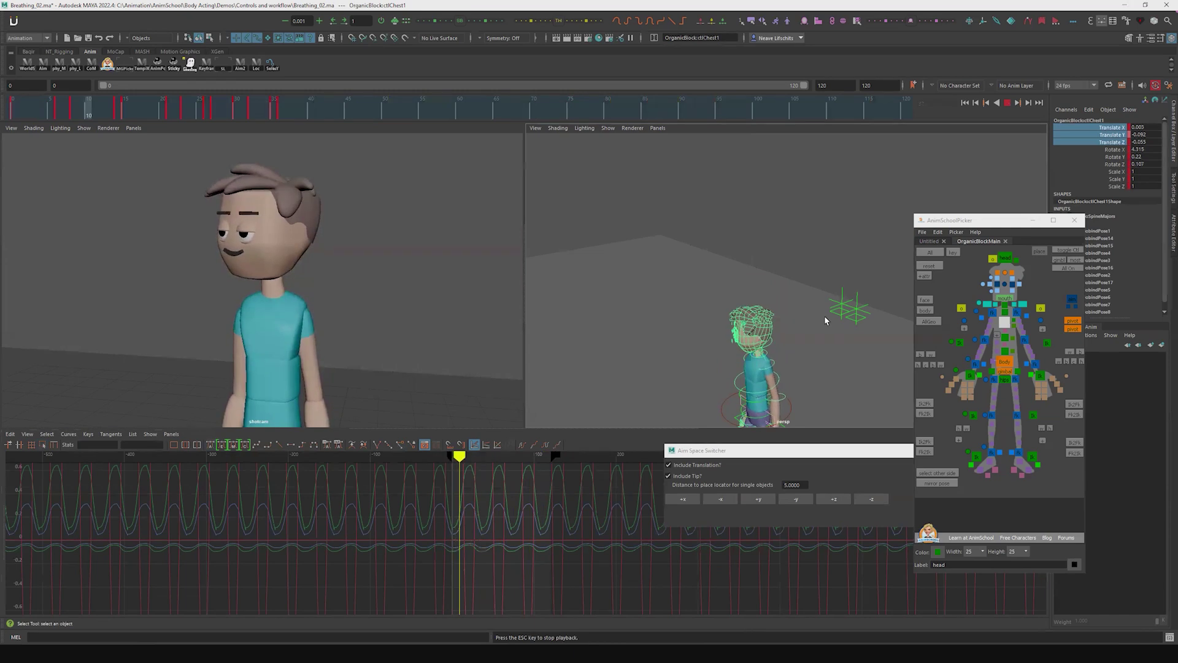
left_click(836, 244)
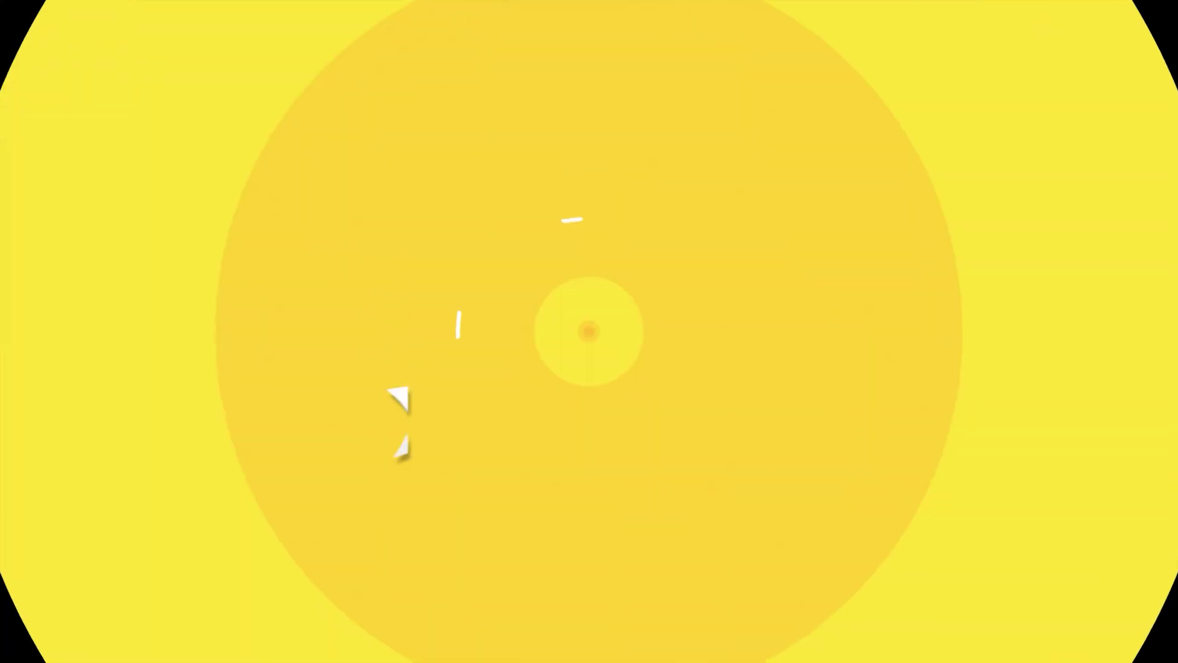